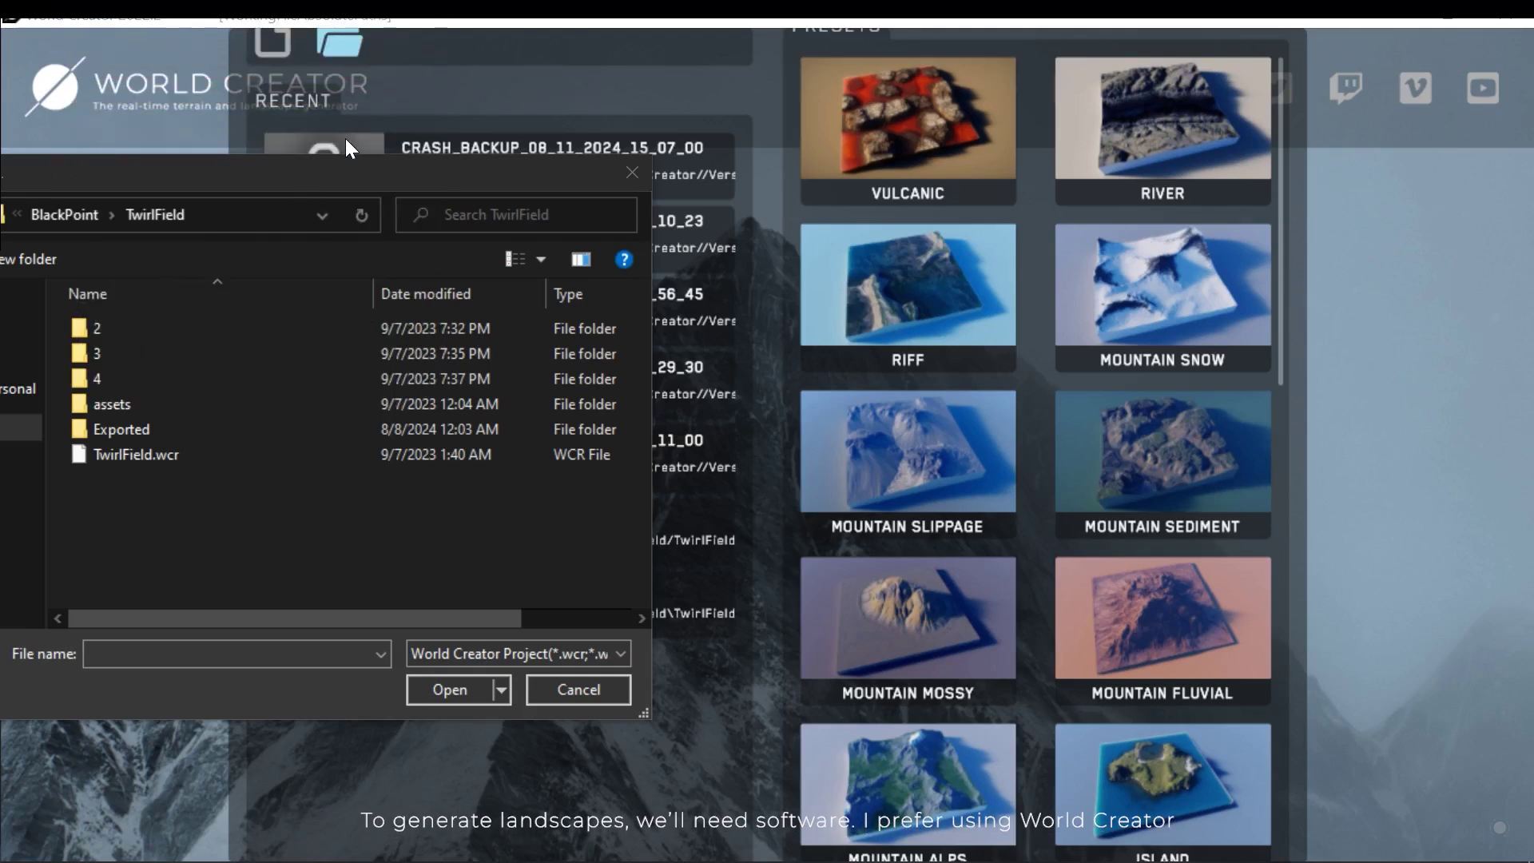
Reposition the Open File dialog to show the TwirlField folder with TwirlField.wcr
left_click_drag(339, 173, 493, 172)
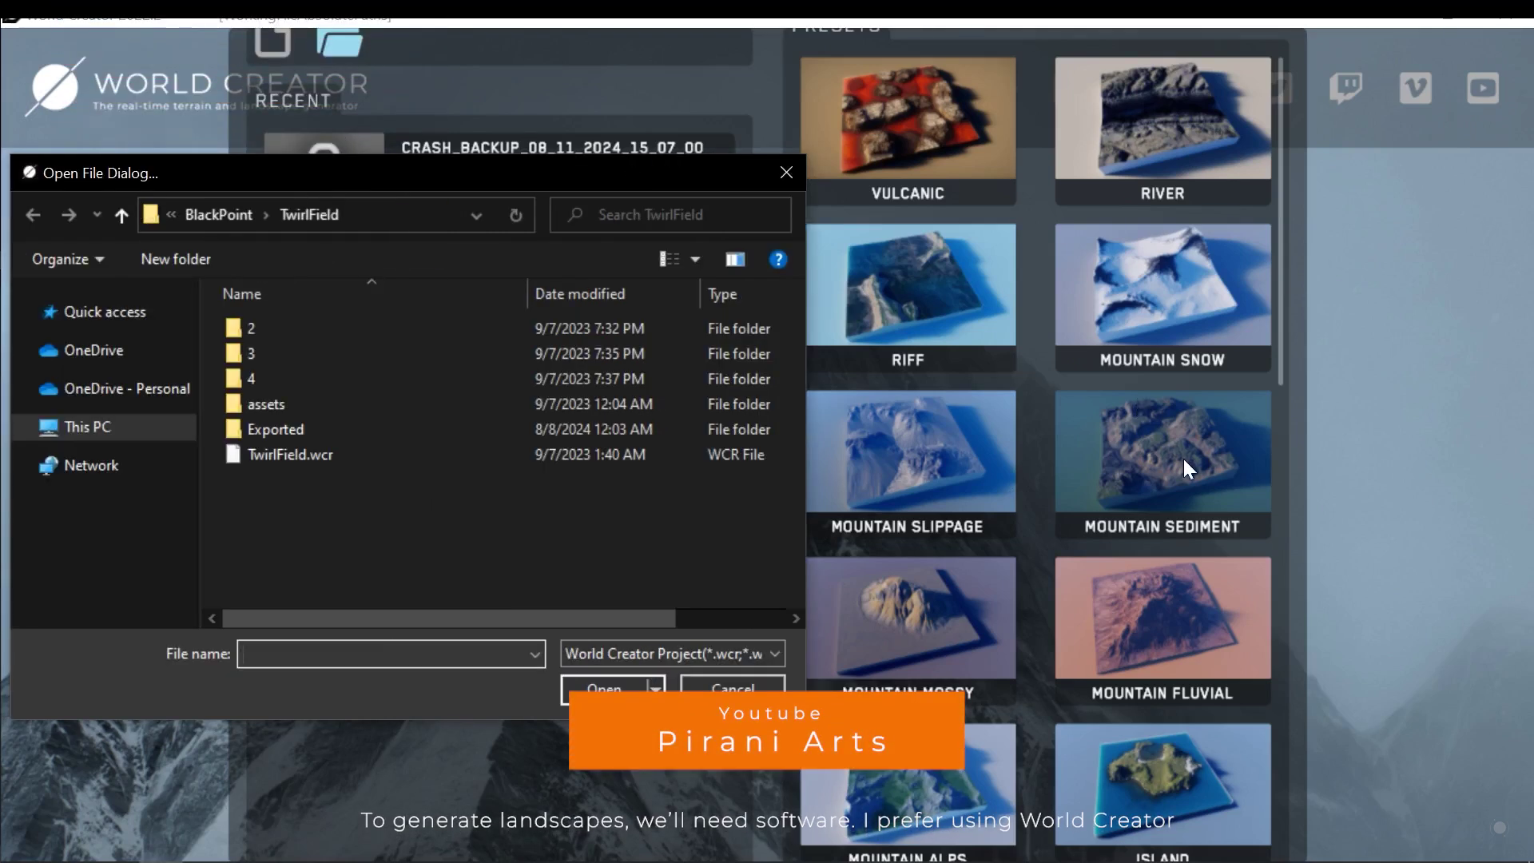
left_click_drag(327, 171, 192, 180)
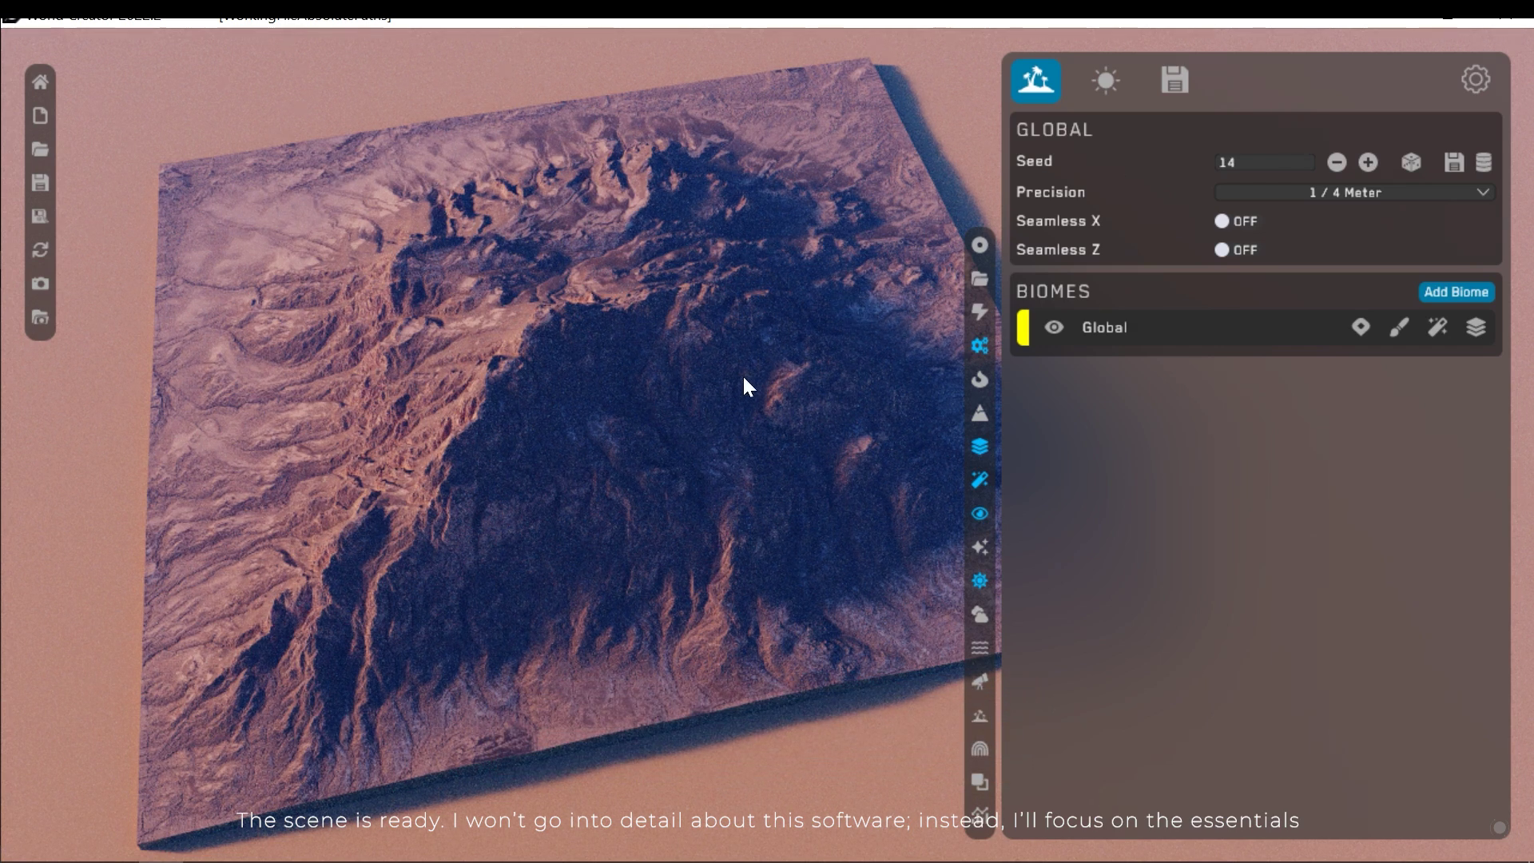
Zoom in on the mountain terrain's surface, then pull back to see the whole block
right_click_drag(692, 480, 650, 548)
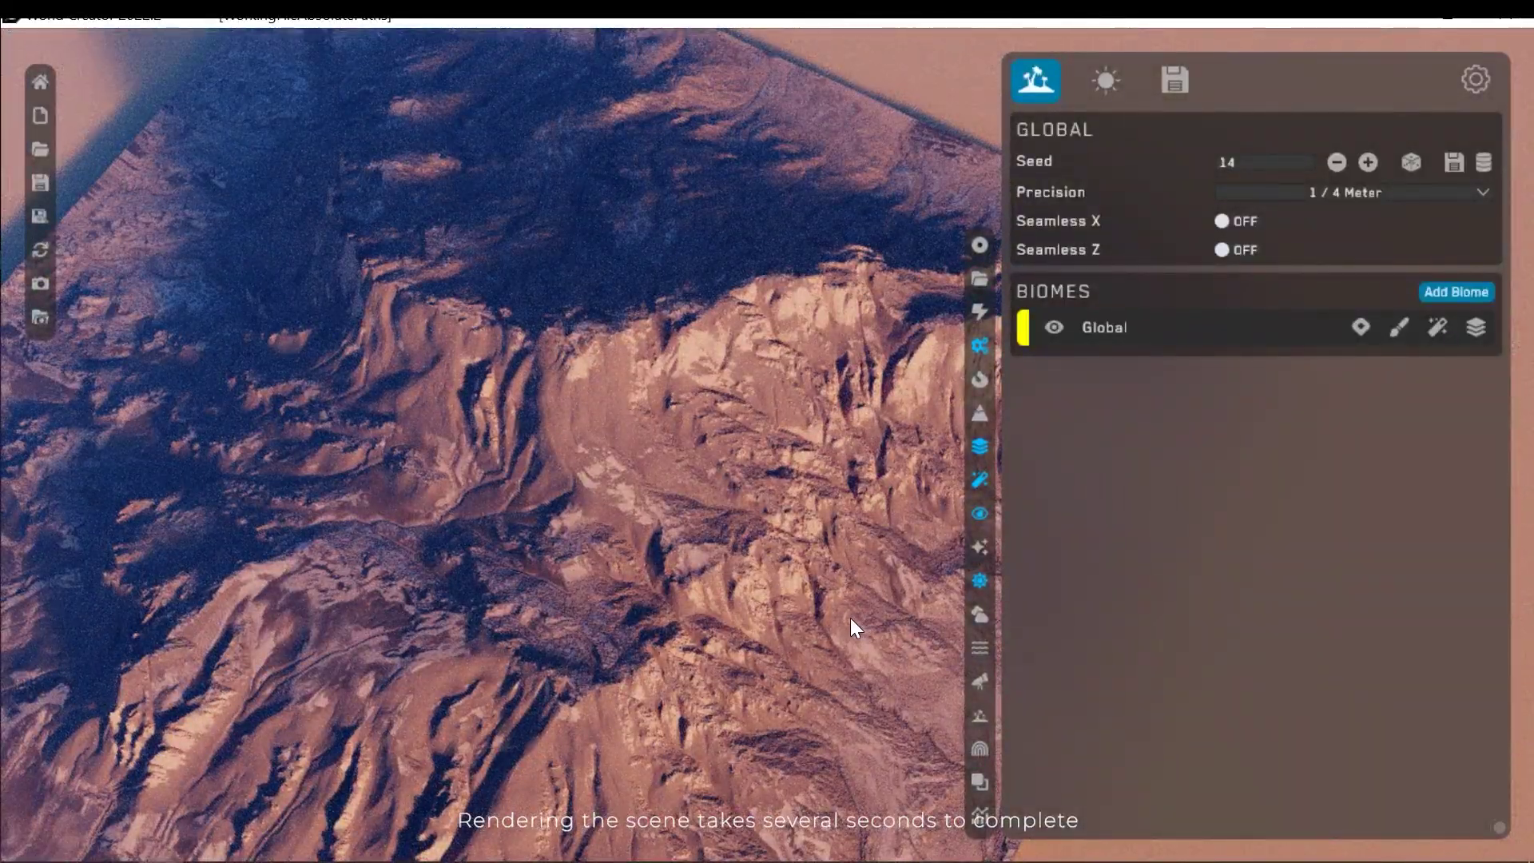
right_click_drag(832, 577, 591, 604)
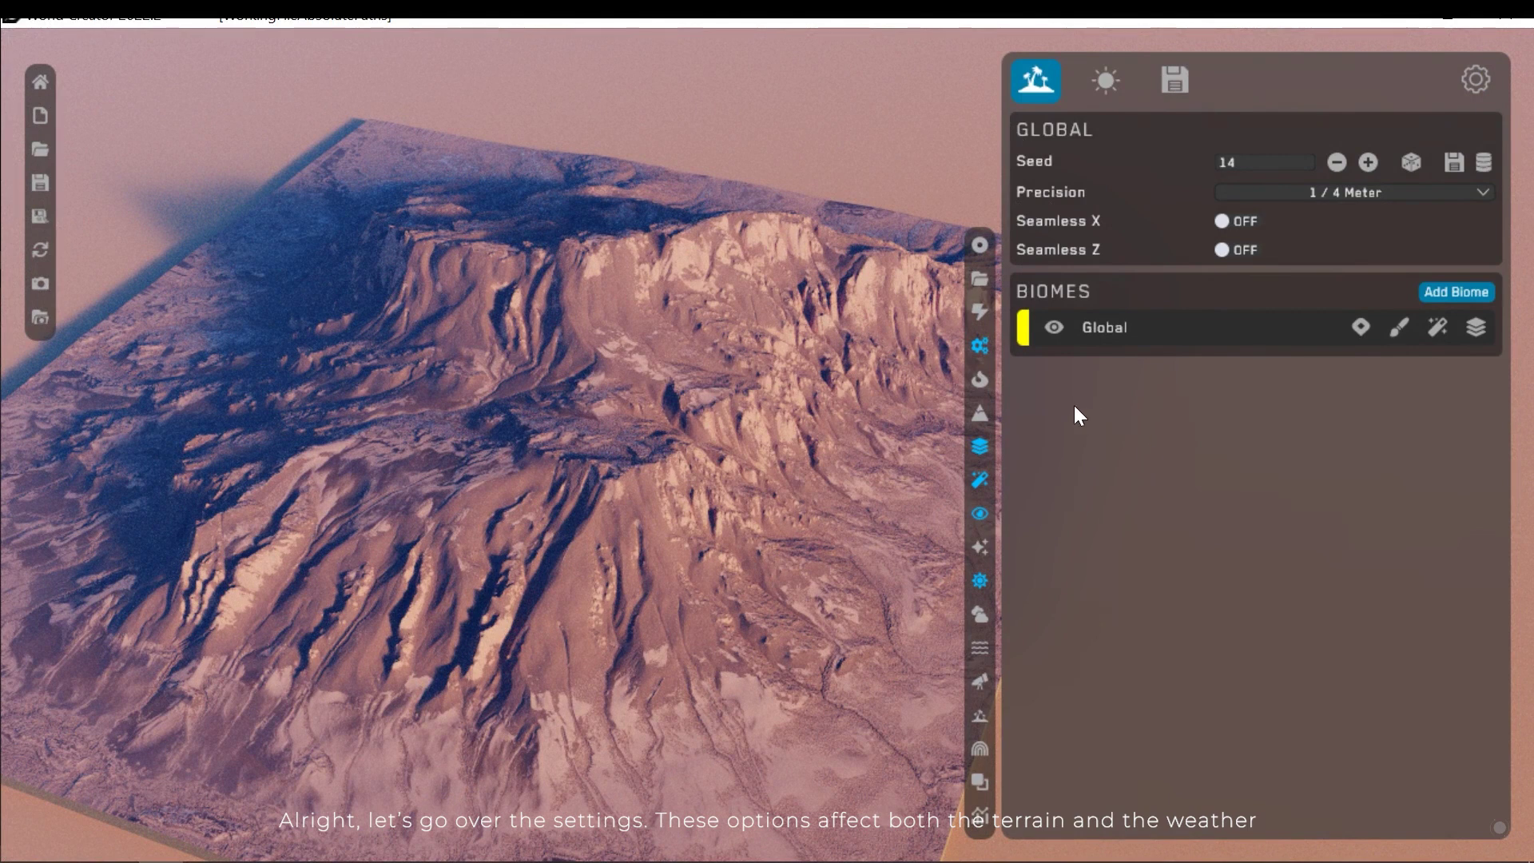
left_click(1258, 192)
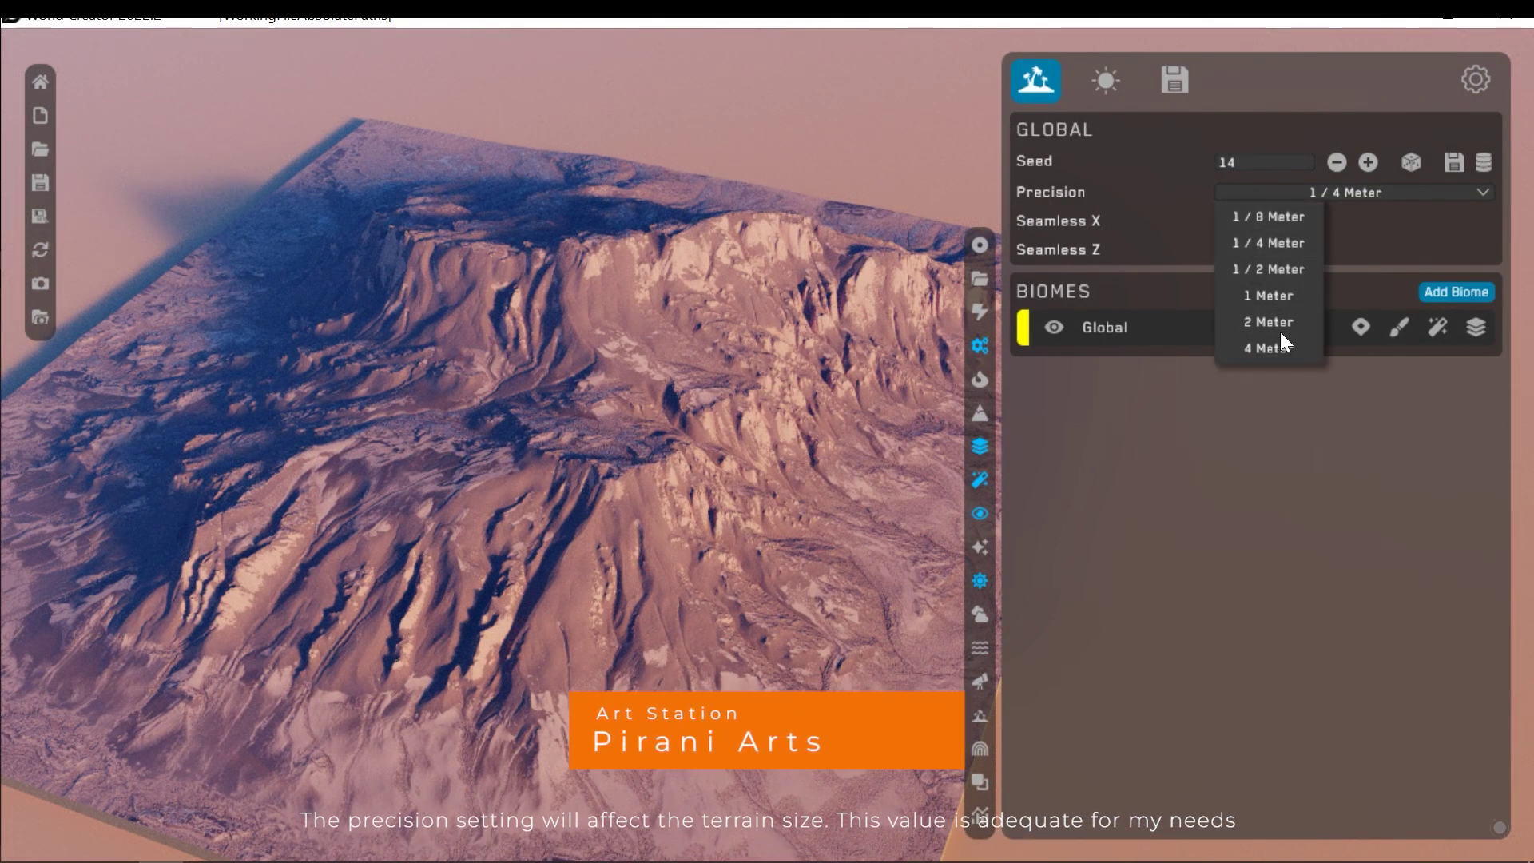
left_click(1386, 416)
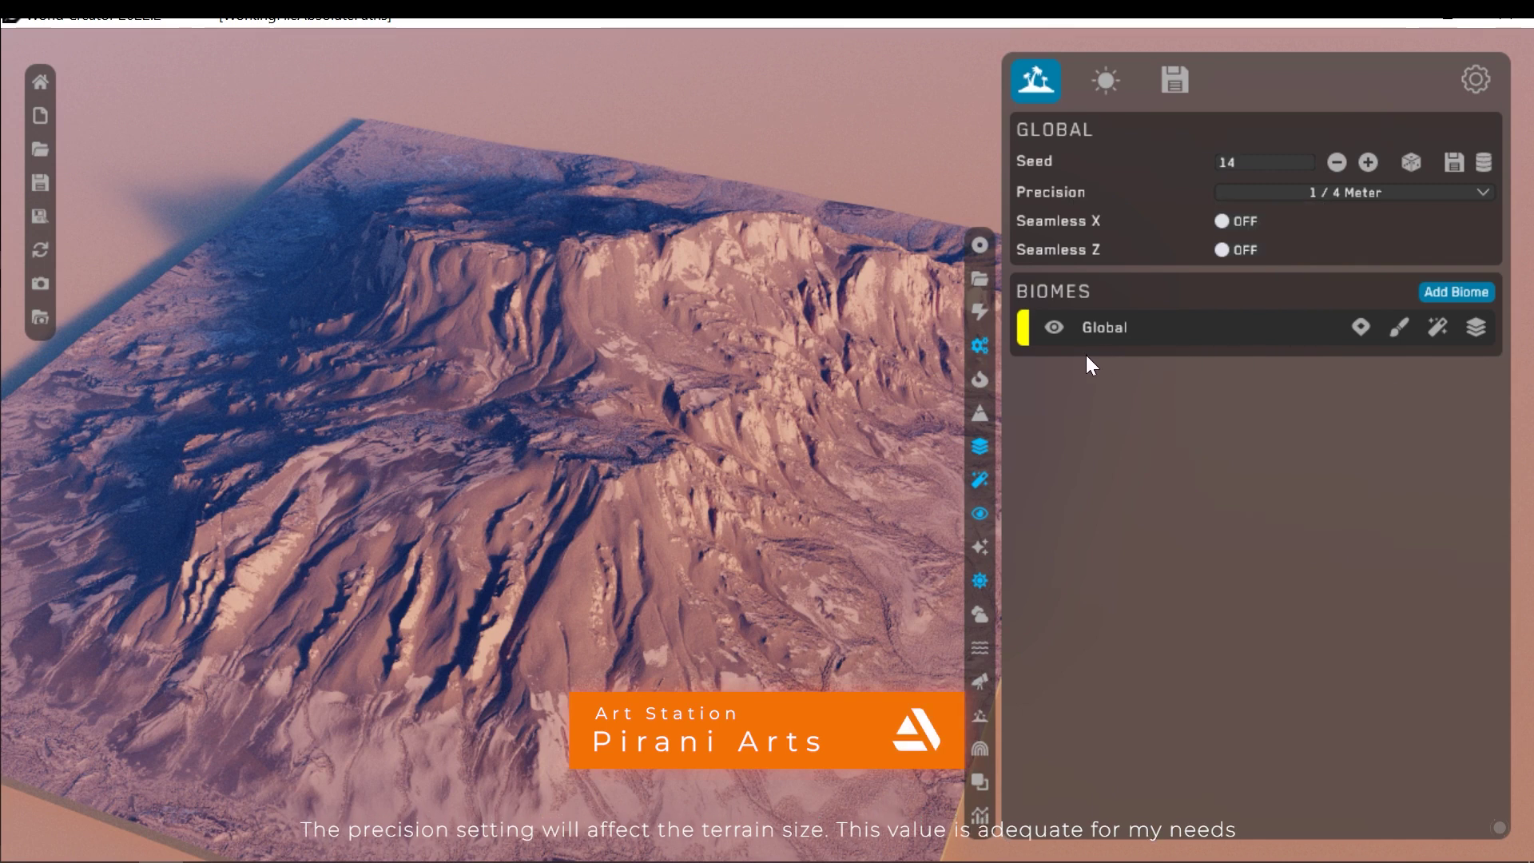
left_click(1109, 76)
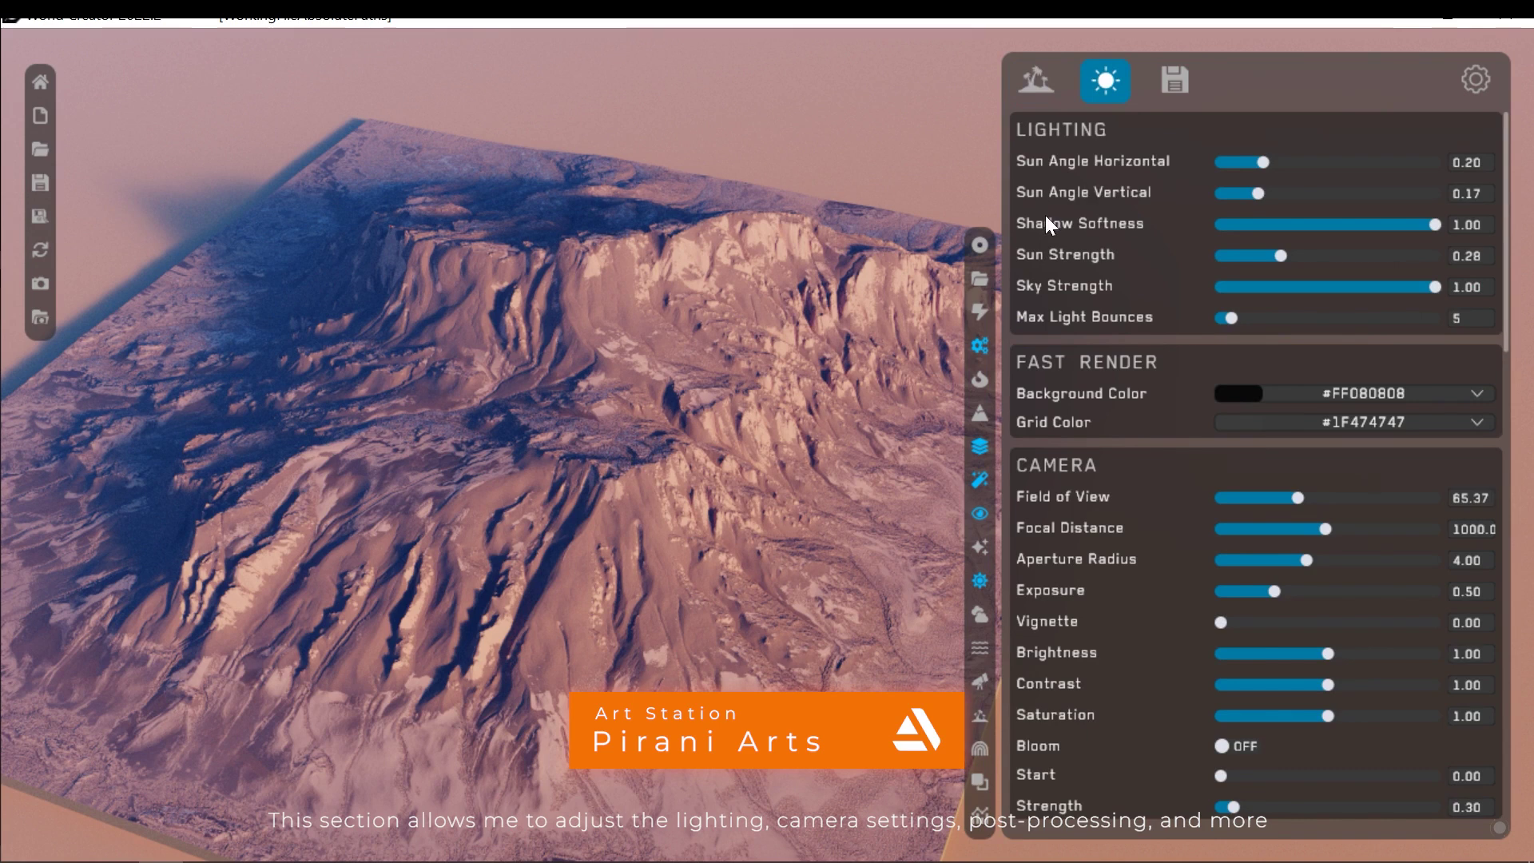
scroll(1207, 511, "down", 3)
scroll(1219, 447, "down", 7)
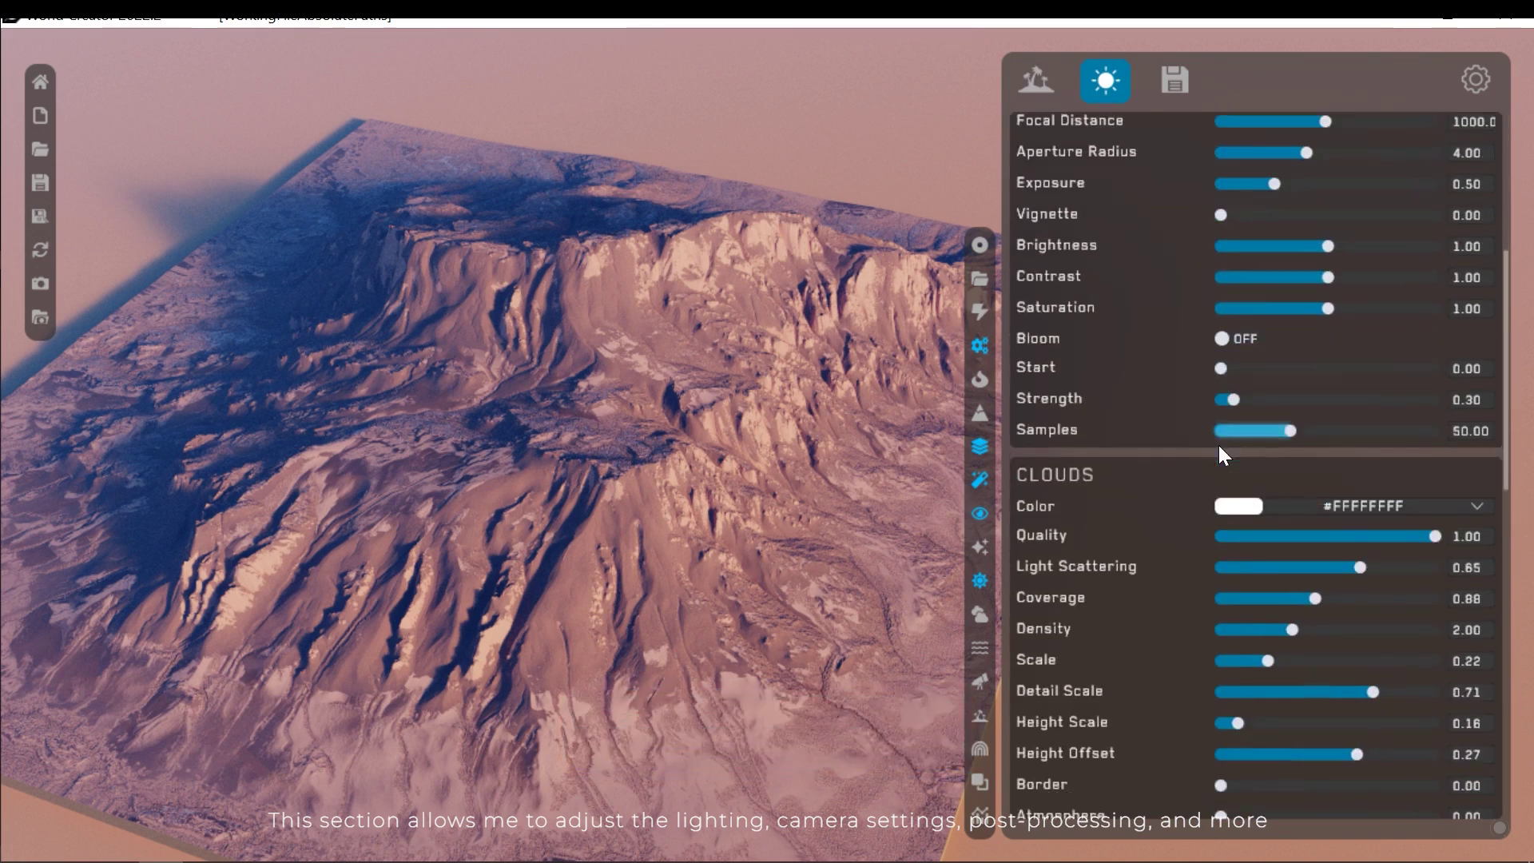
left_click(1175, 80)
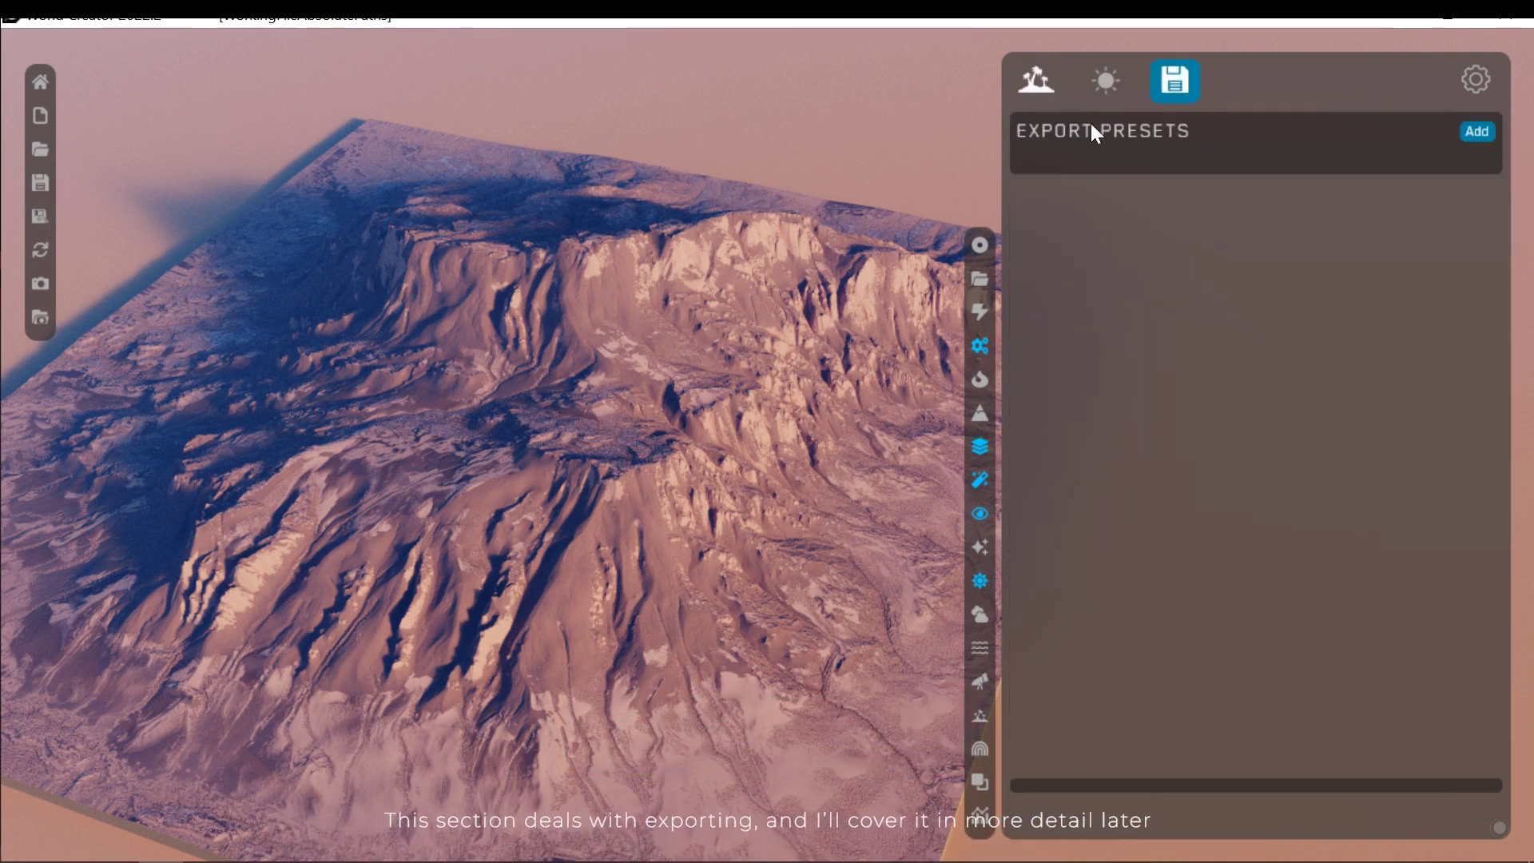
left_click(1037, 80)
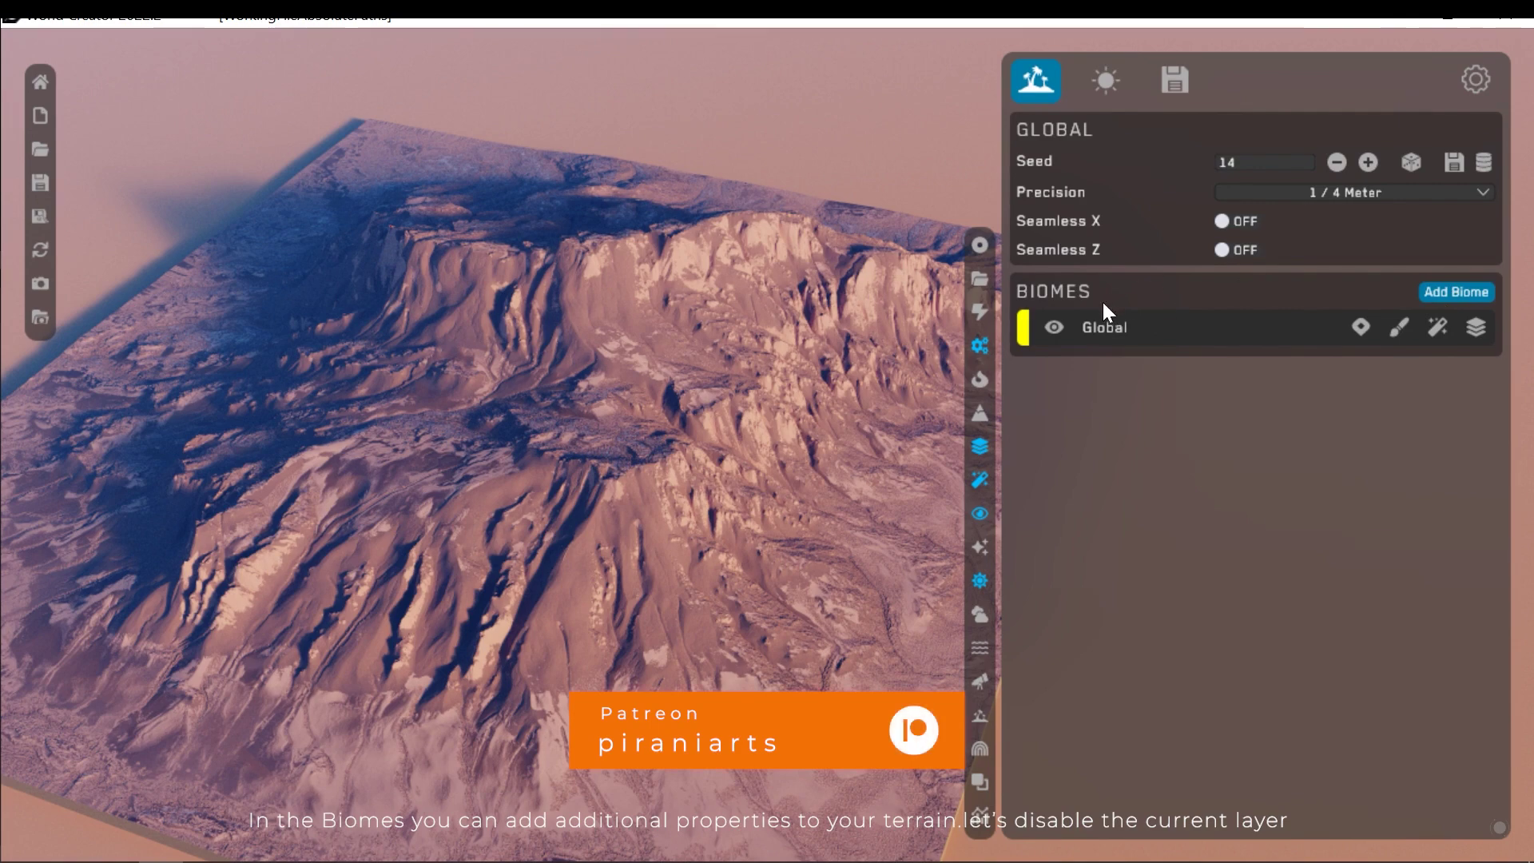
Toggle the Global biome off and back on, then add and select a new Biome layer
left_click(1055, 327)
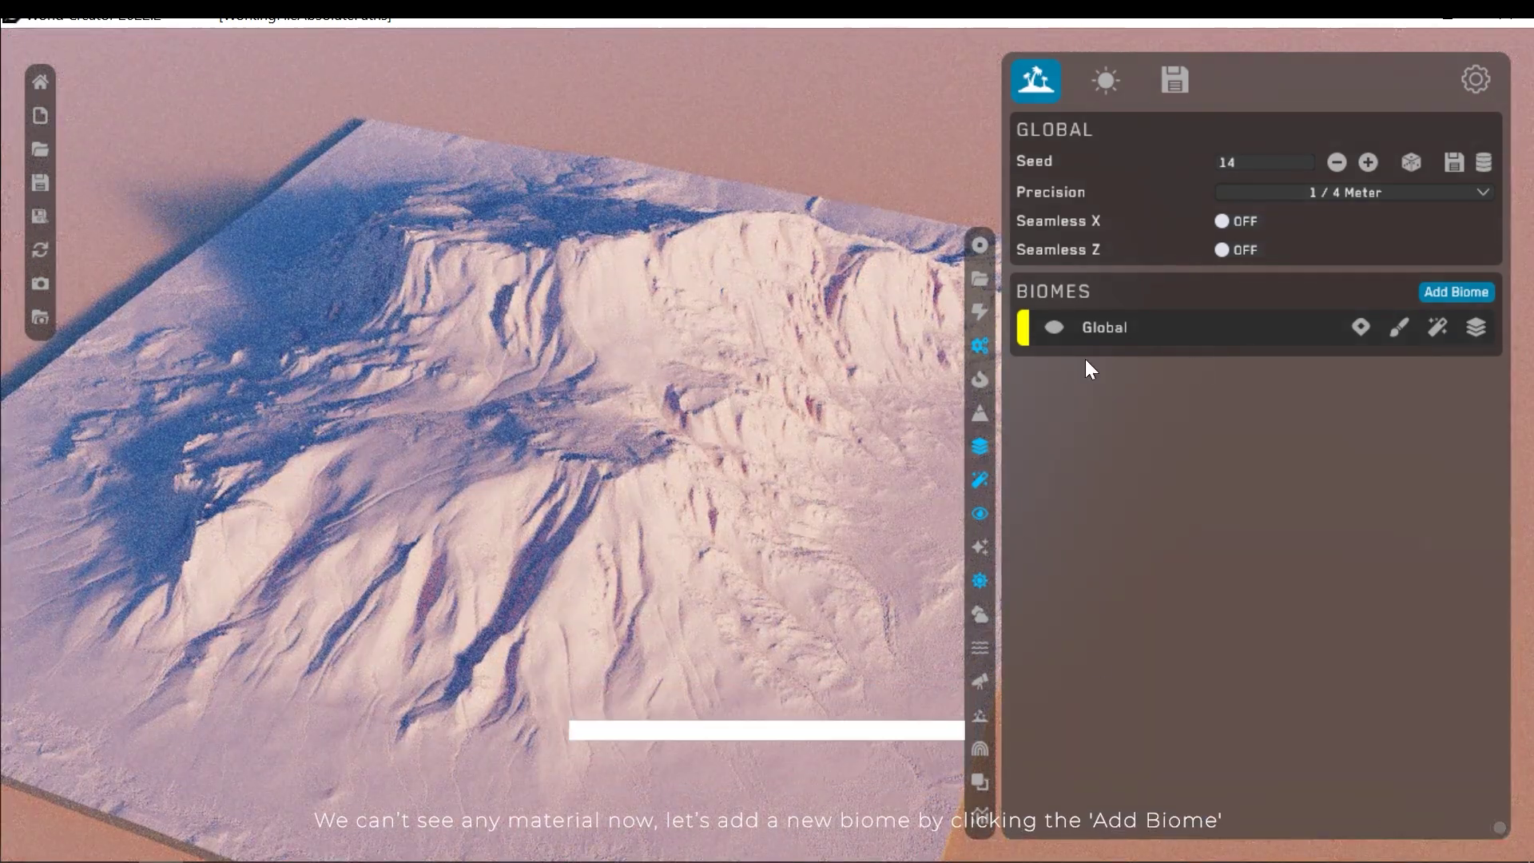
left_click(1055, 327)
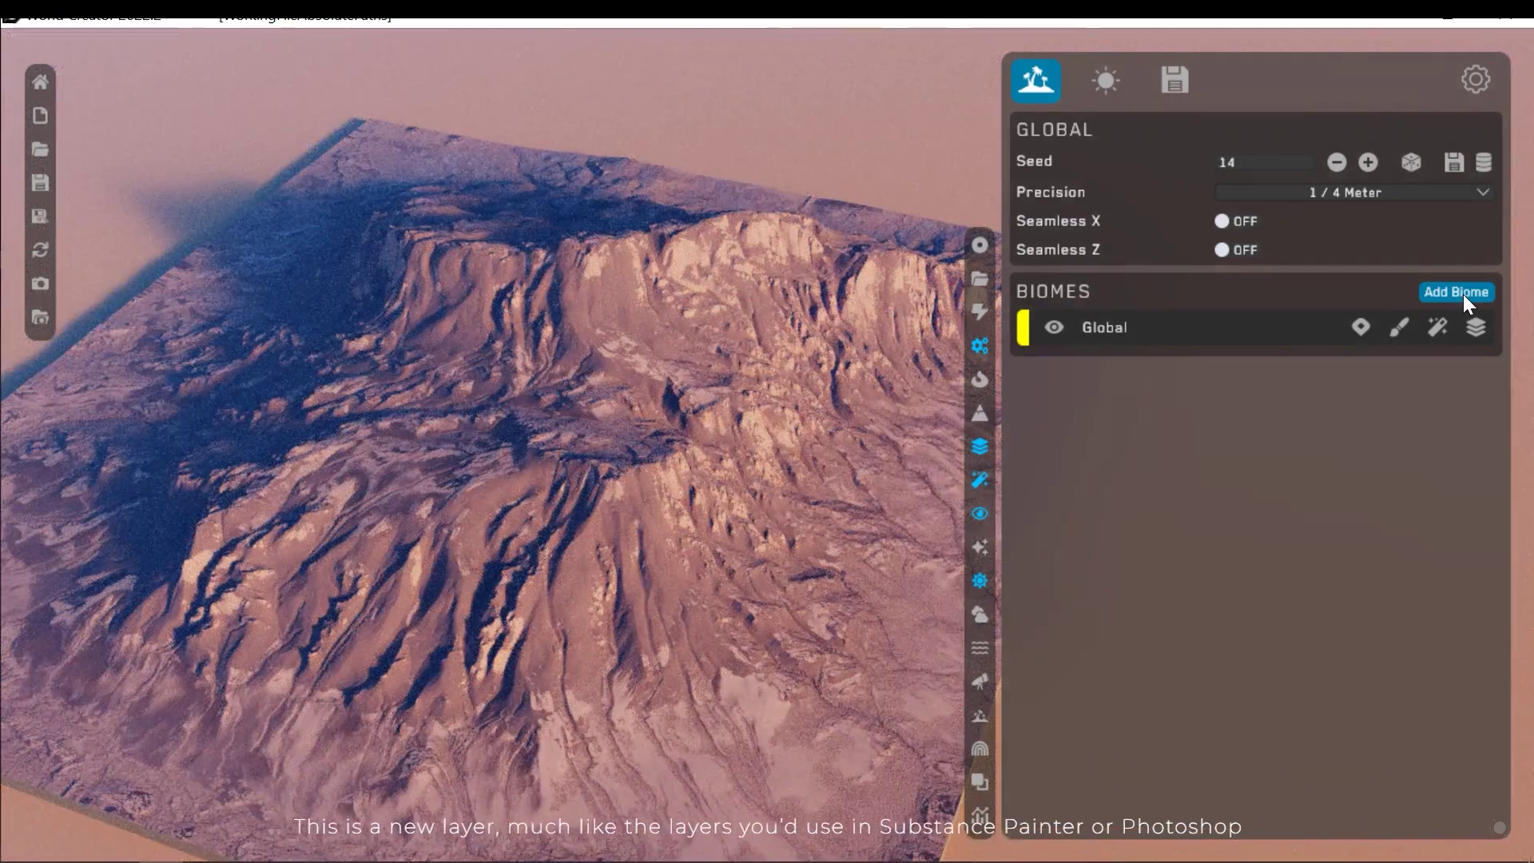
left_click(1464, 294)
left_click(1150, 369)
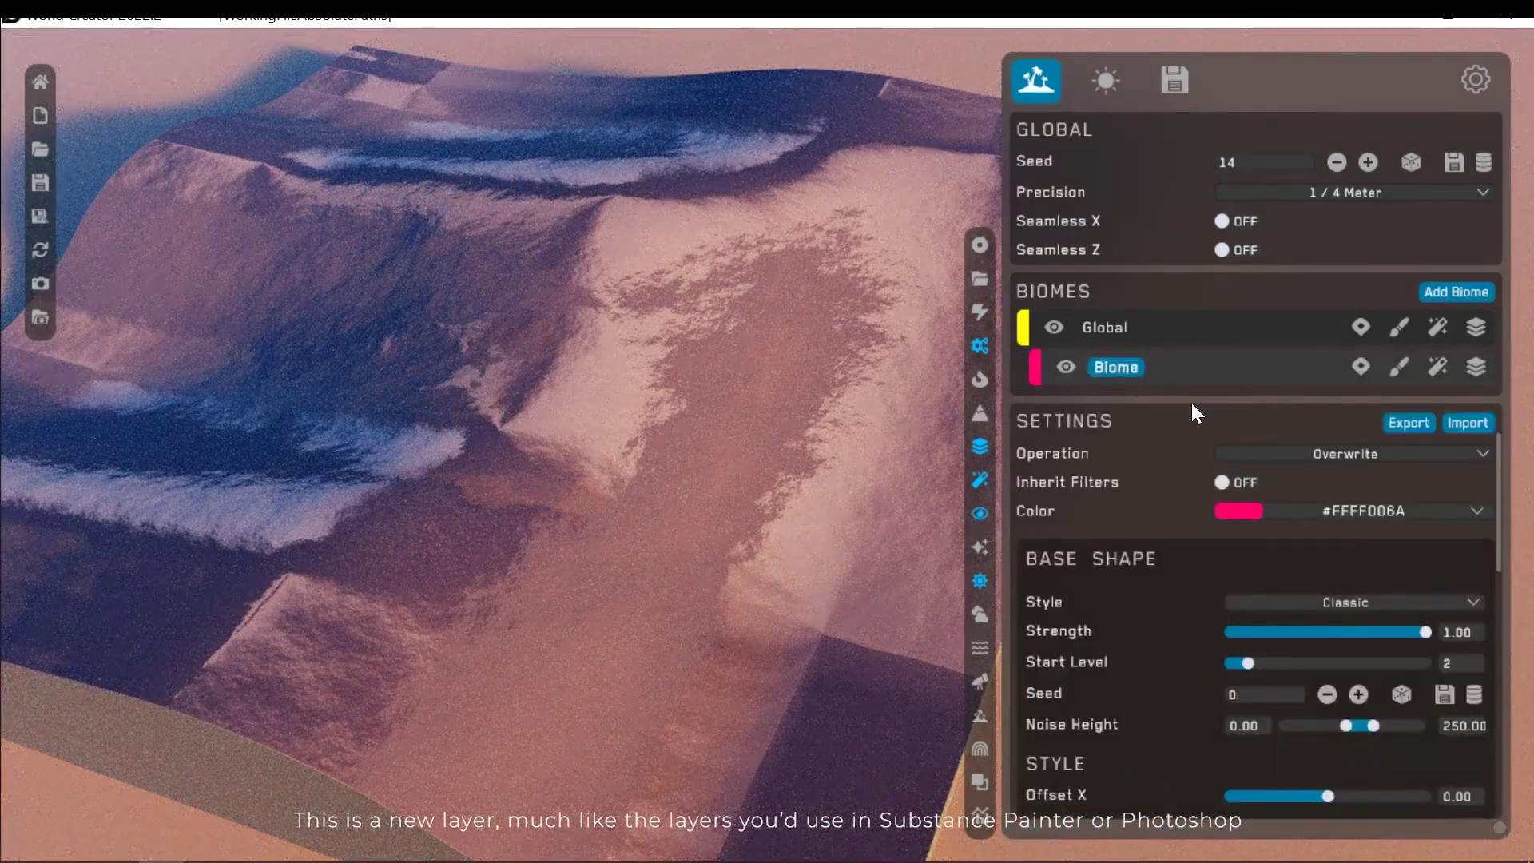
scroll(1190, 578, "down", 1)
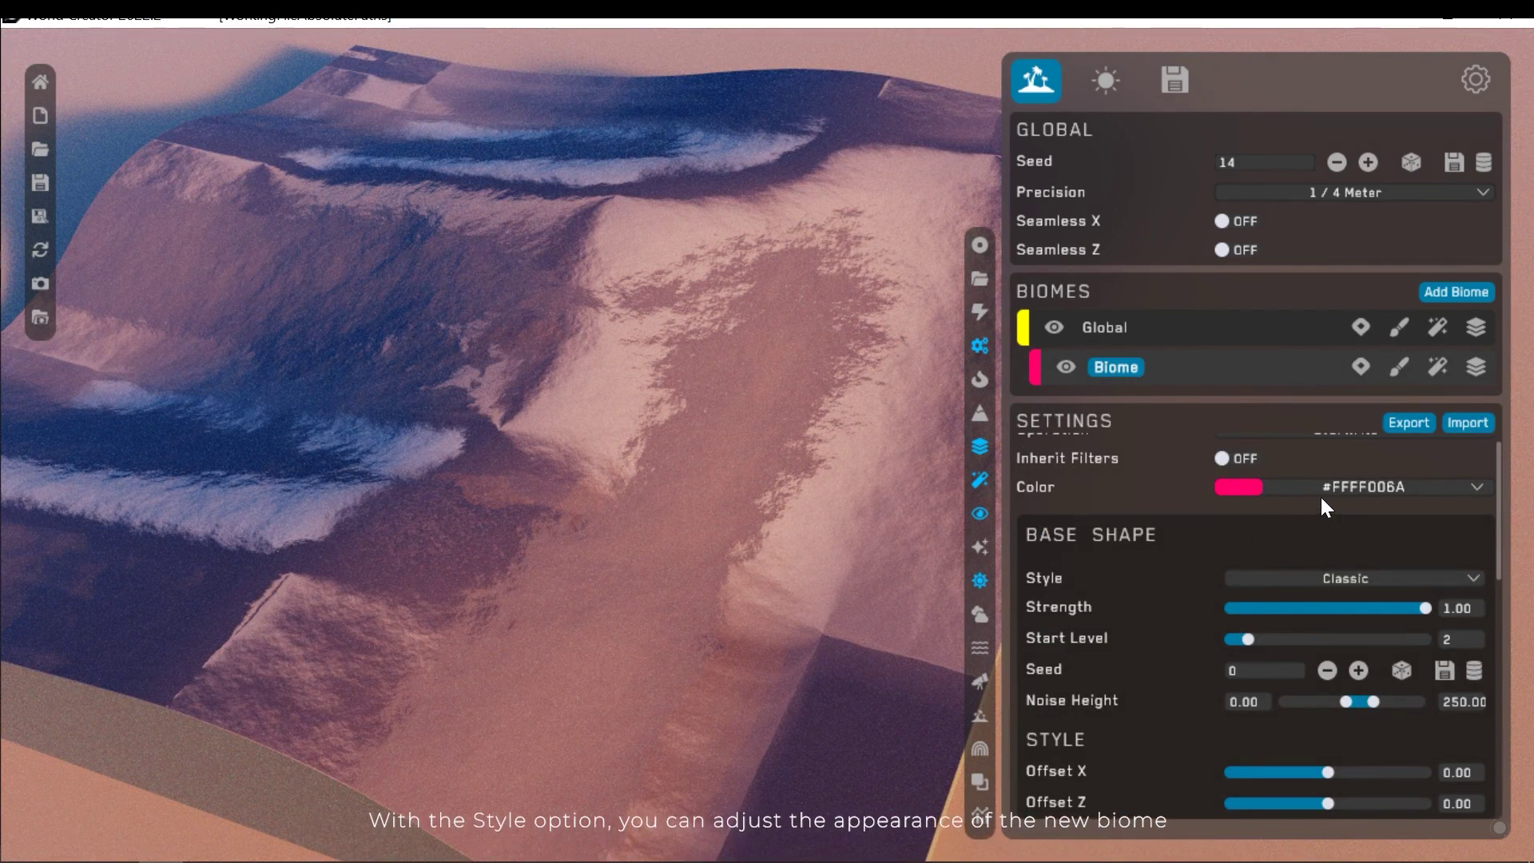
scroll(1335, 525, "down", 1)
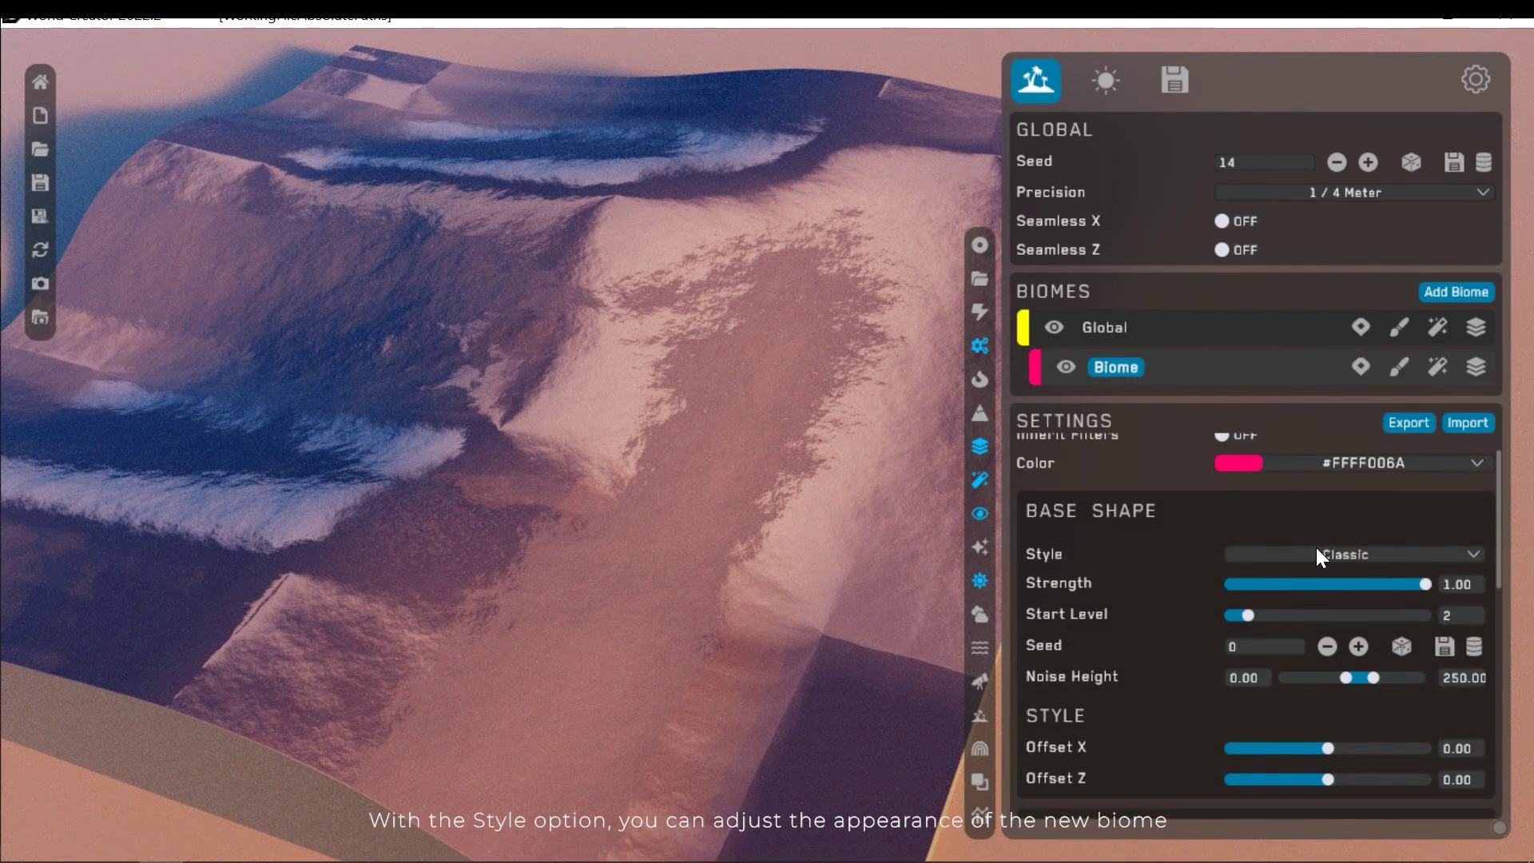
Try Dunes and Volcano as the new biome's base shape, then switch the layer off
left_click(1316, 554)
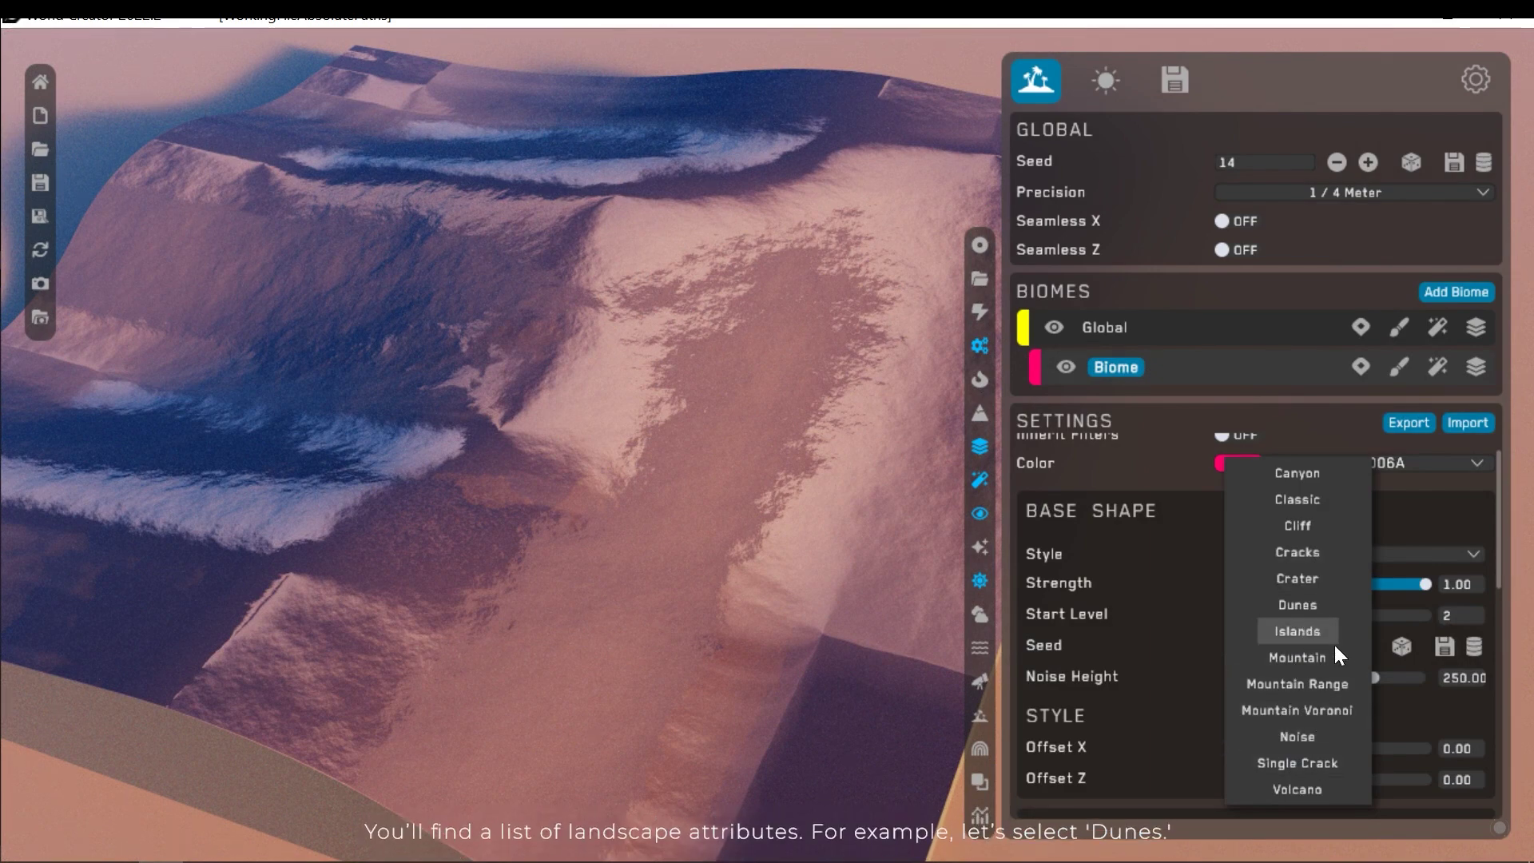
left_click(1300, 604)
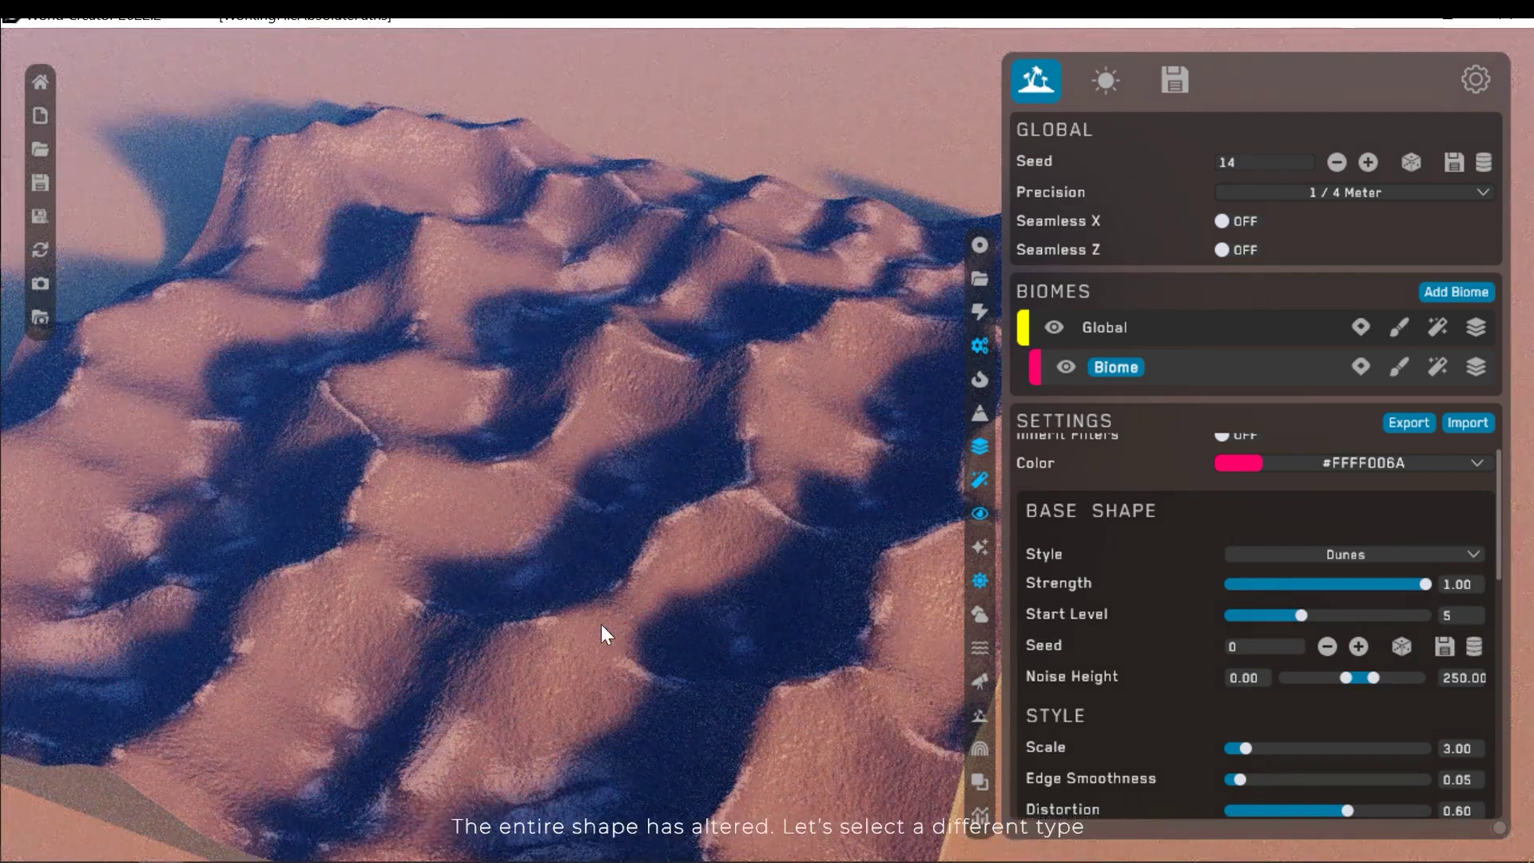
left_click(1292, 559)
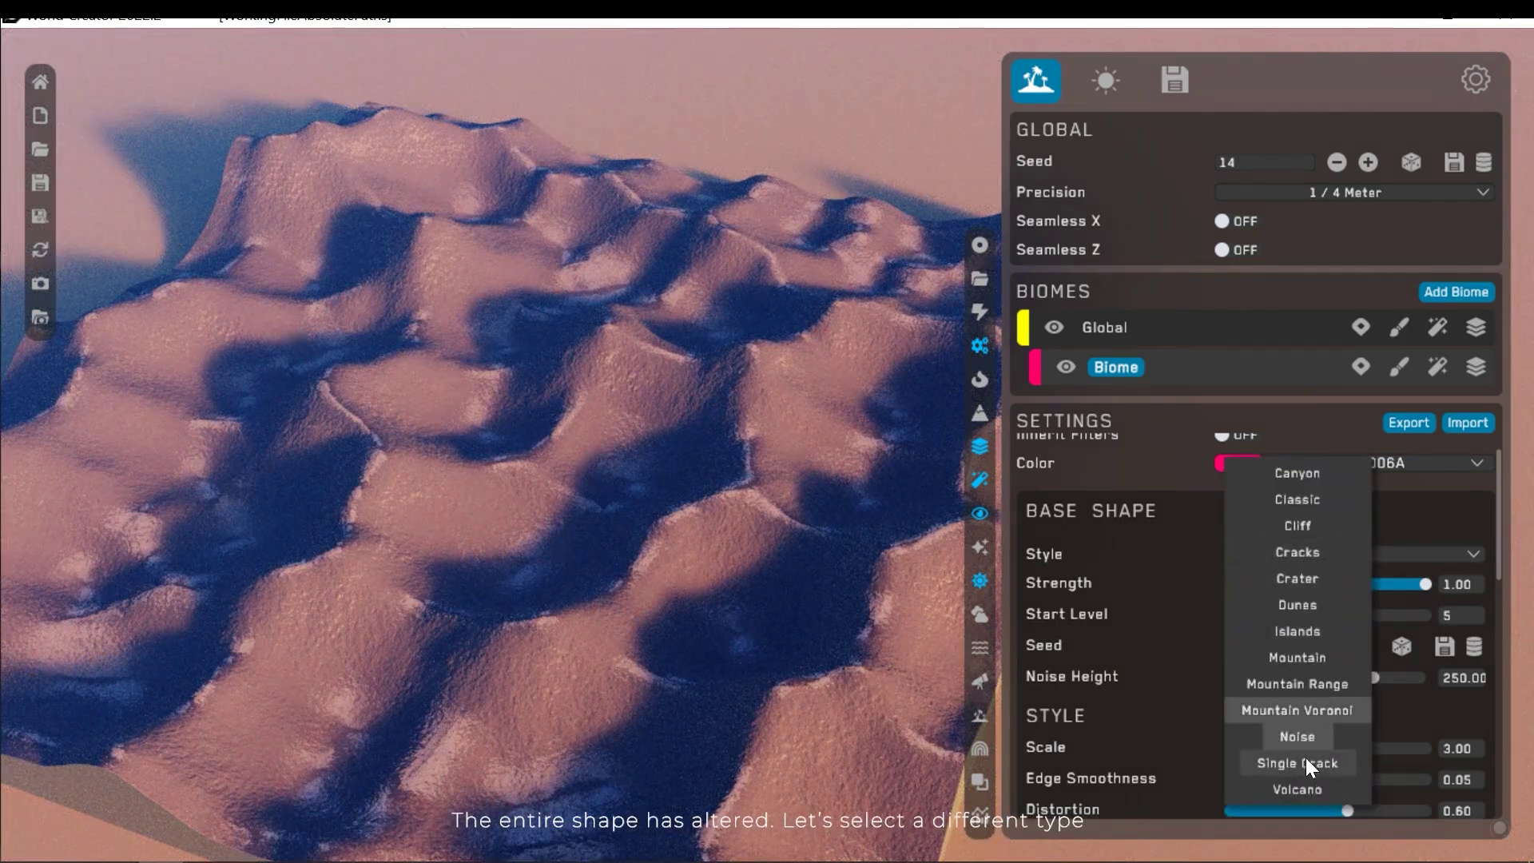
left_click(1298, 789)
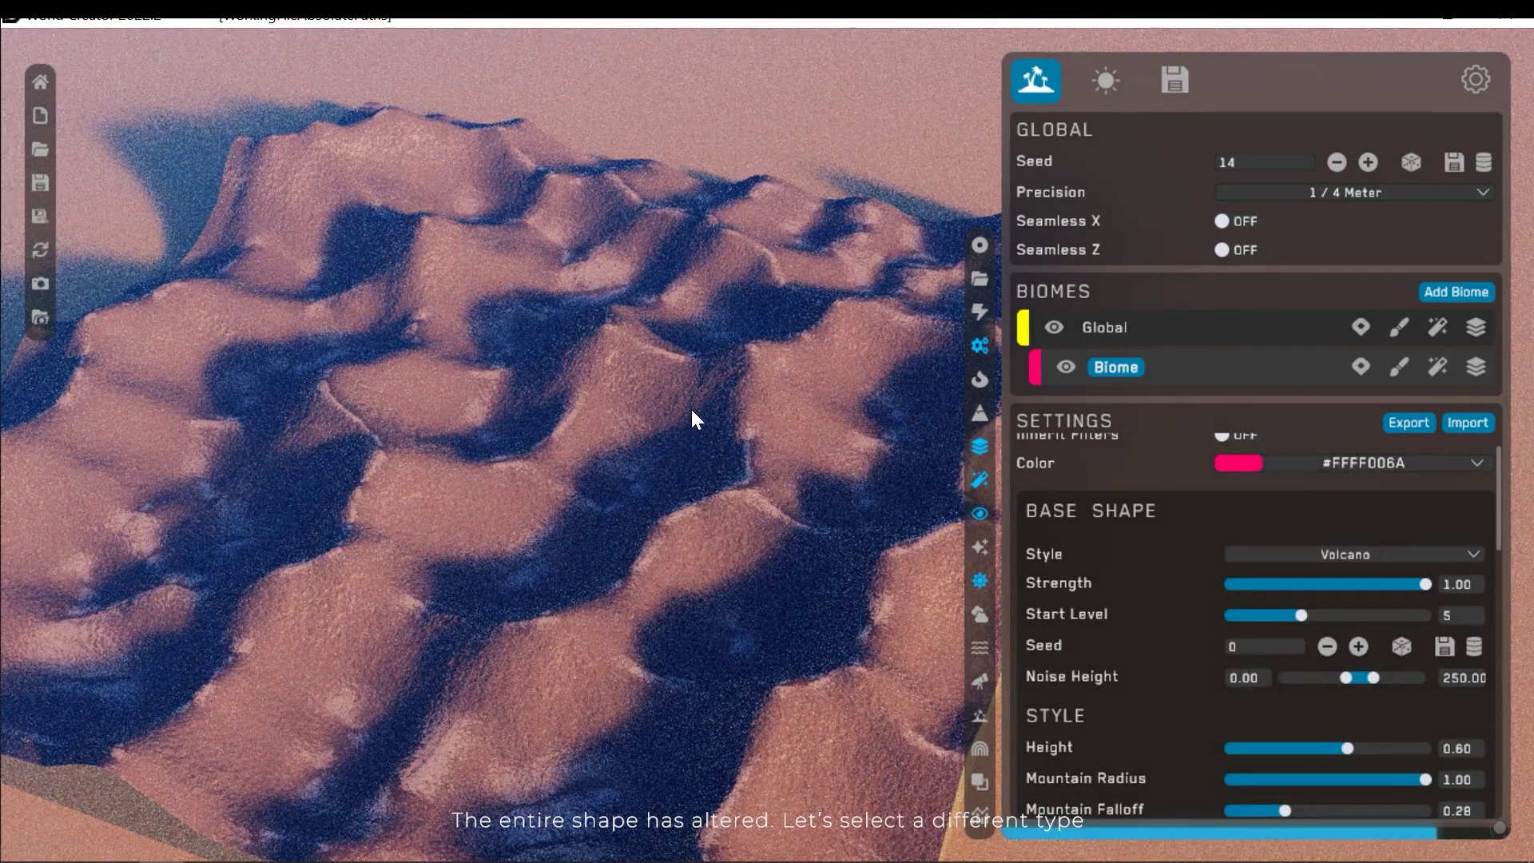
scroll(667, 392, "up", 10)
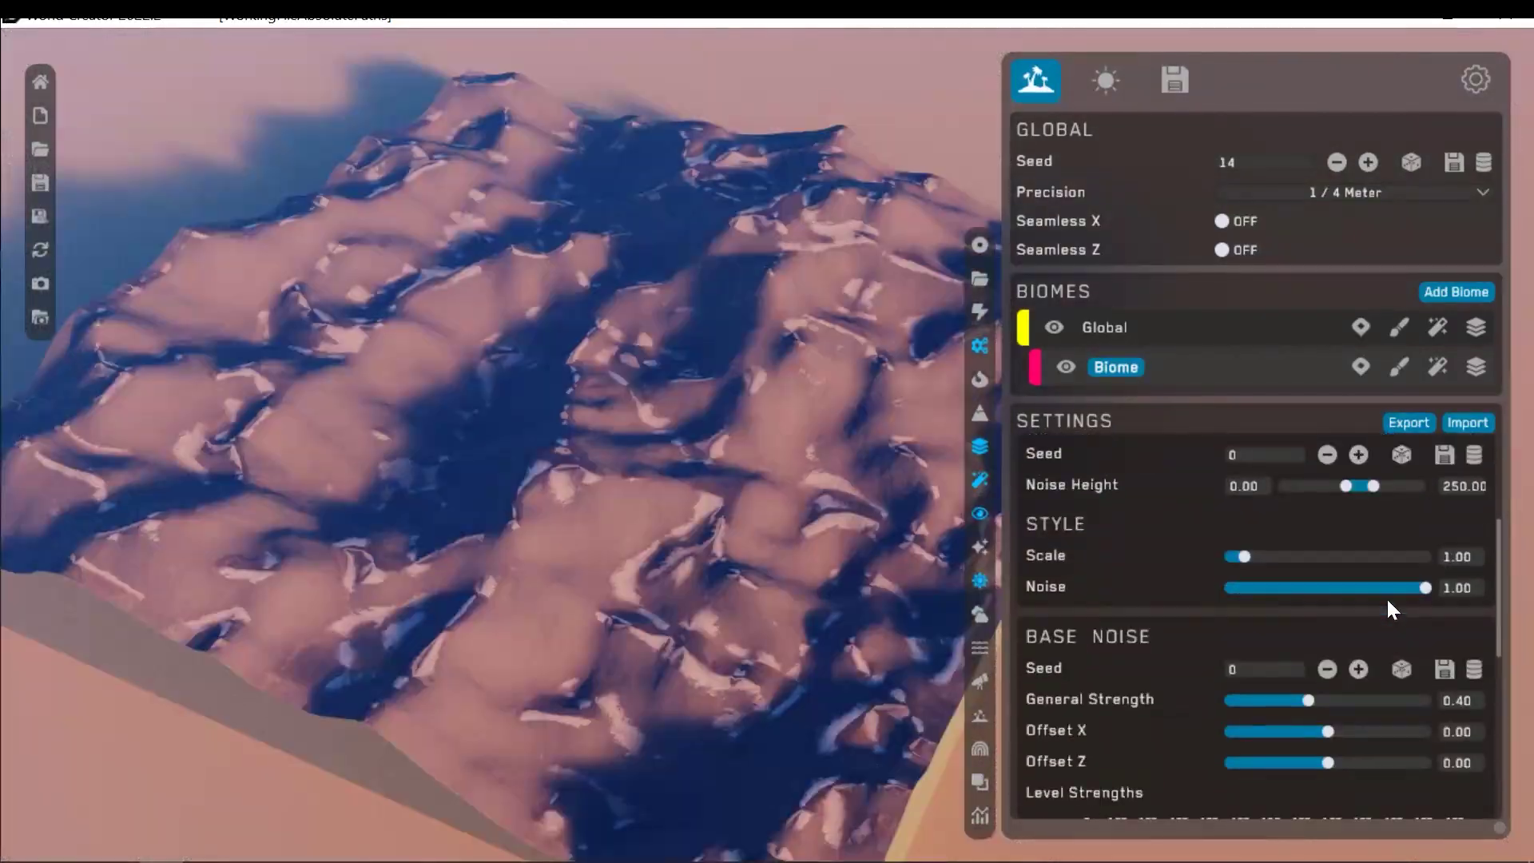
scroll(1388, 601, "down", 3)
scroll(1388, 602, "up", 6)
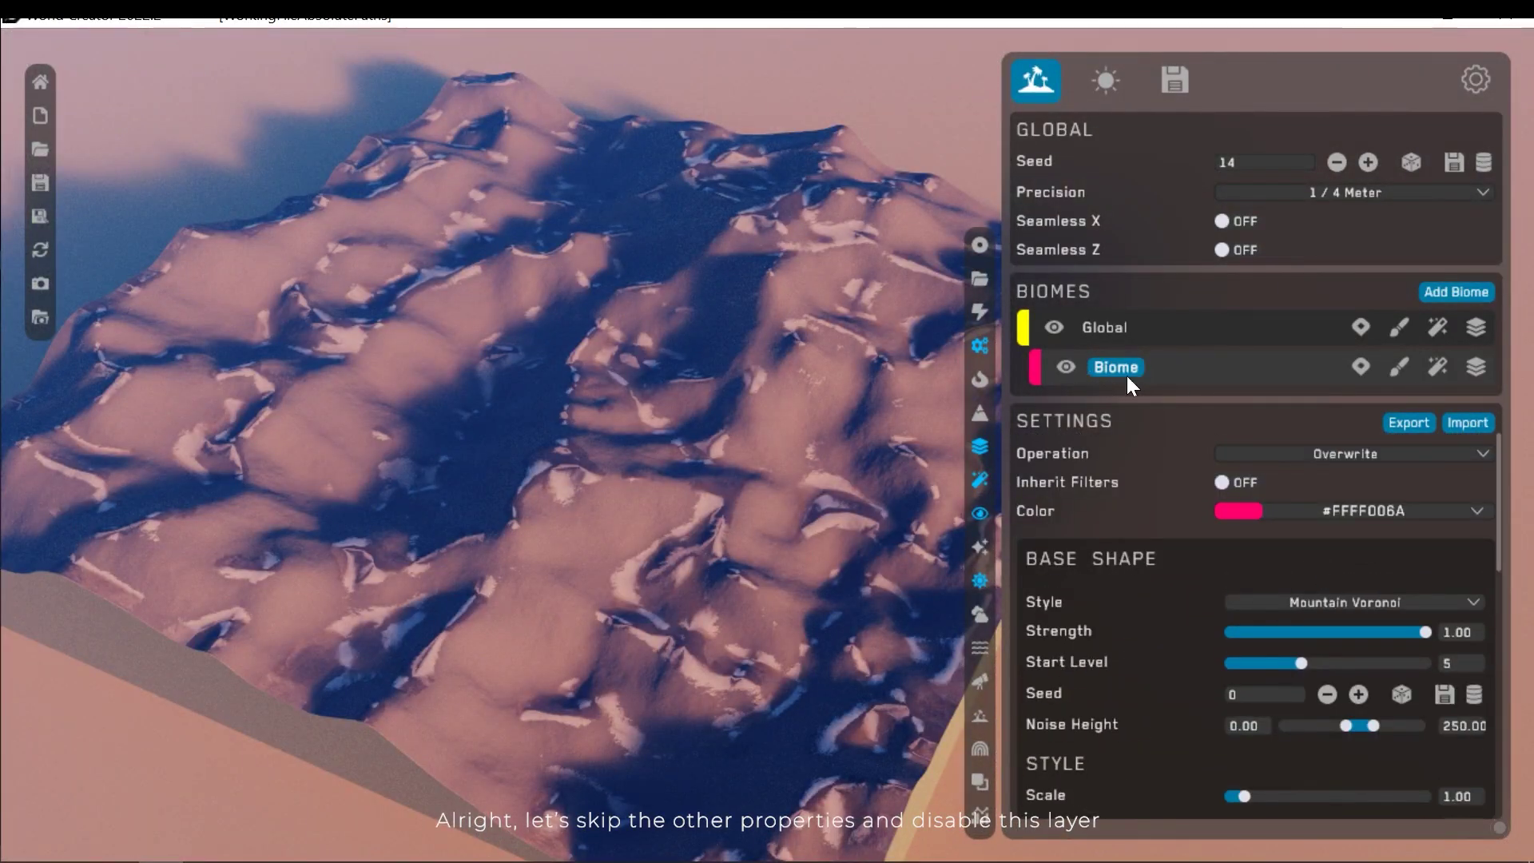
left_click(1066, 367)
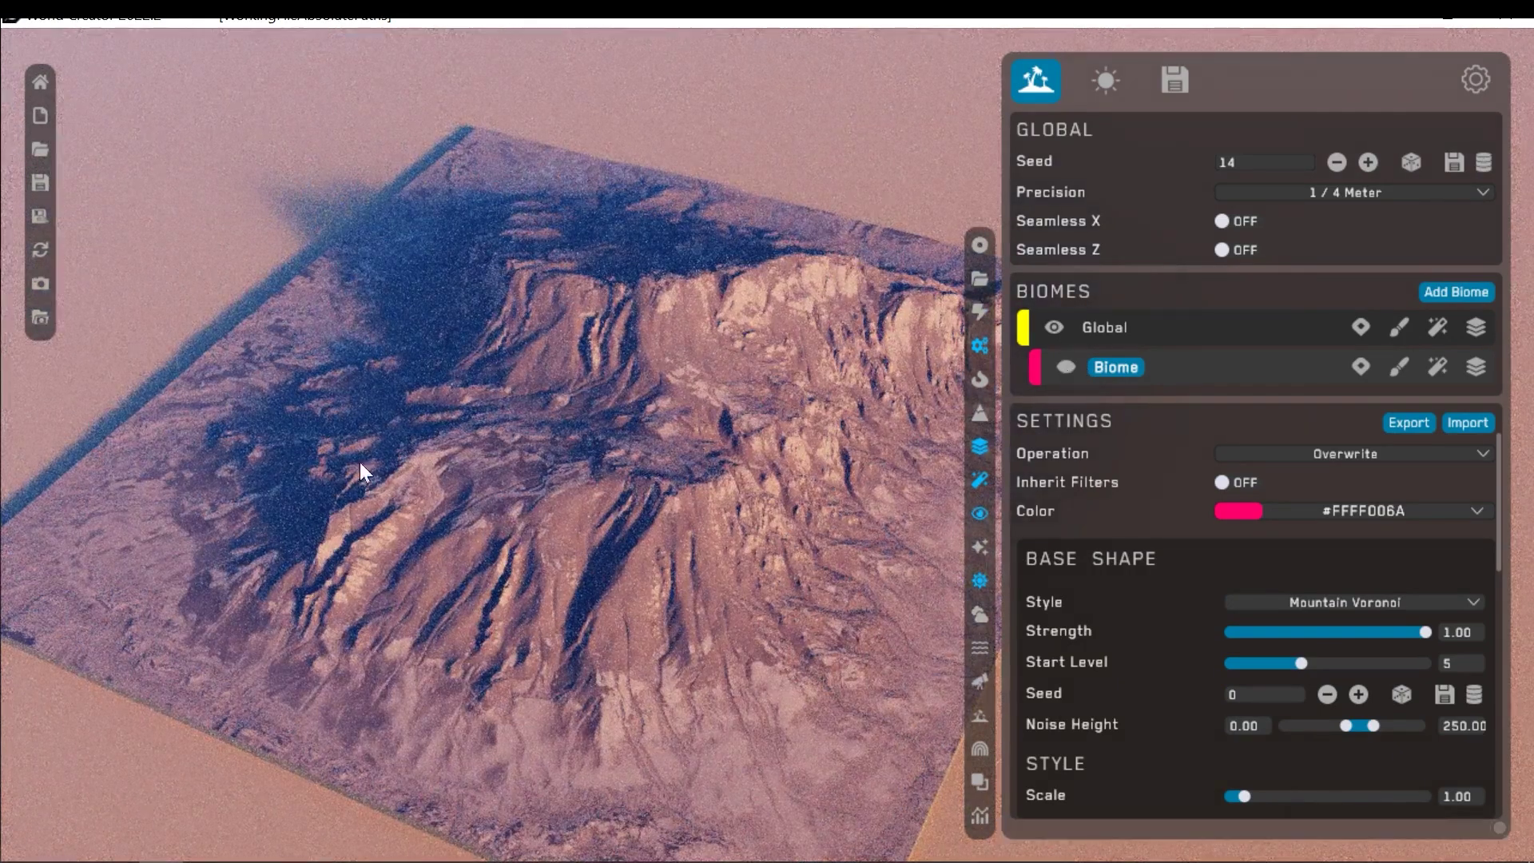
Select the Global biome and view its material colours and filter list
left_click(1259, 332)
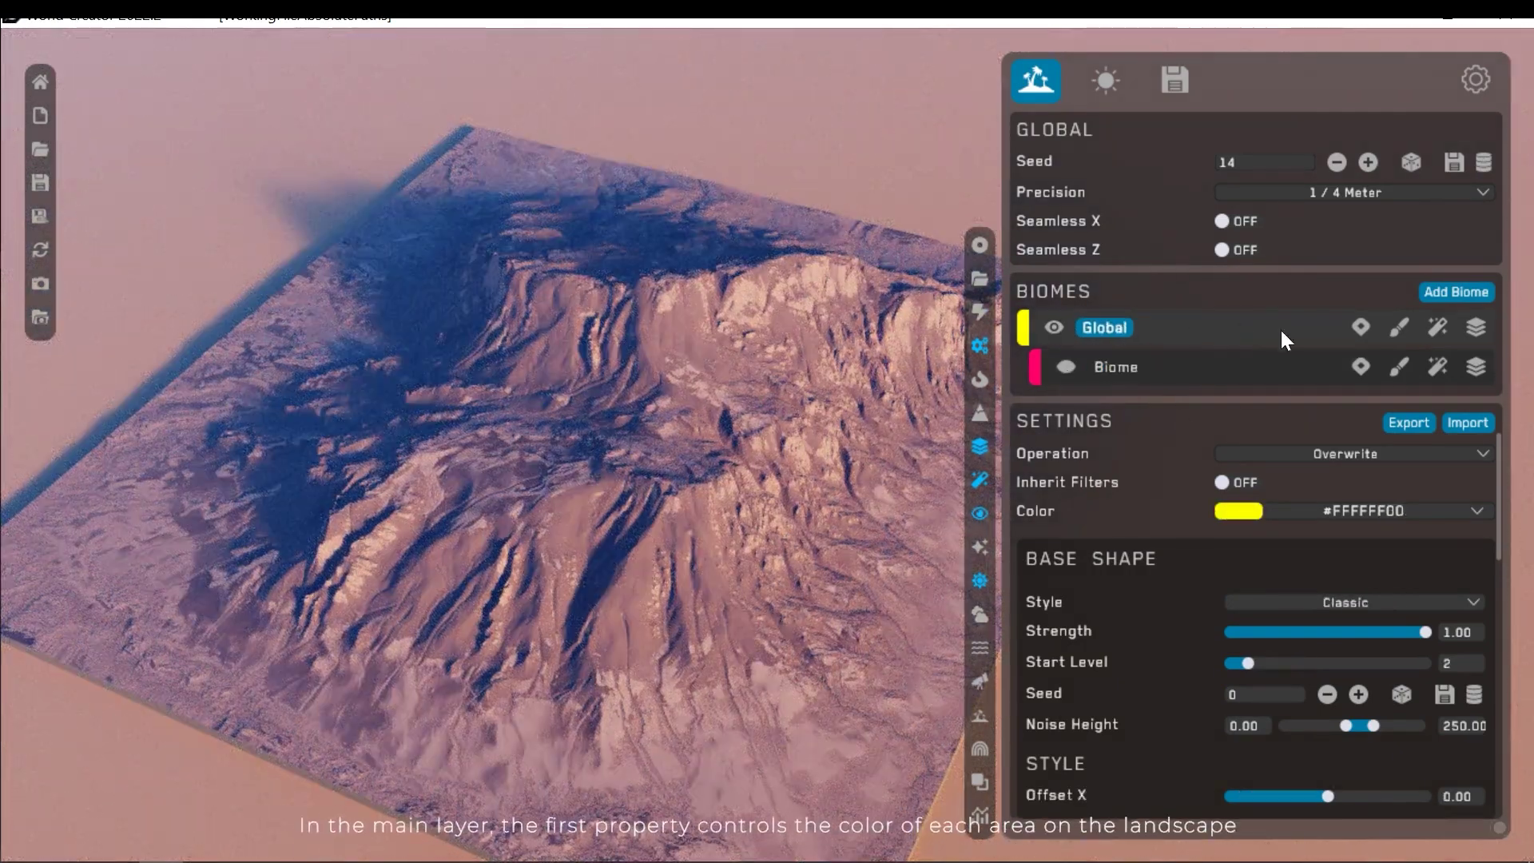
left_click(1477, 326)
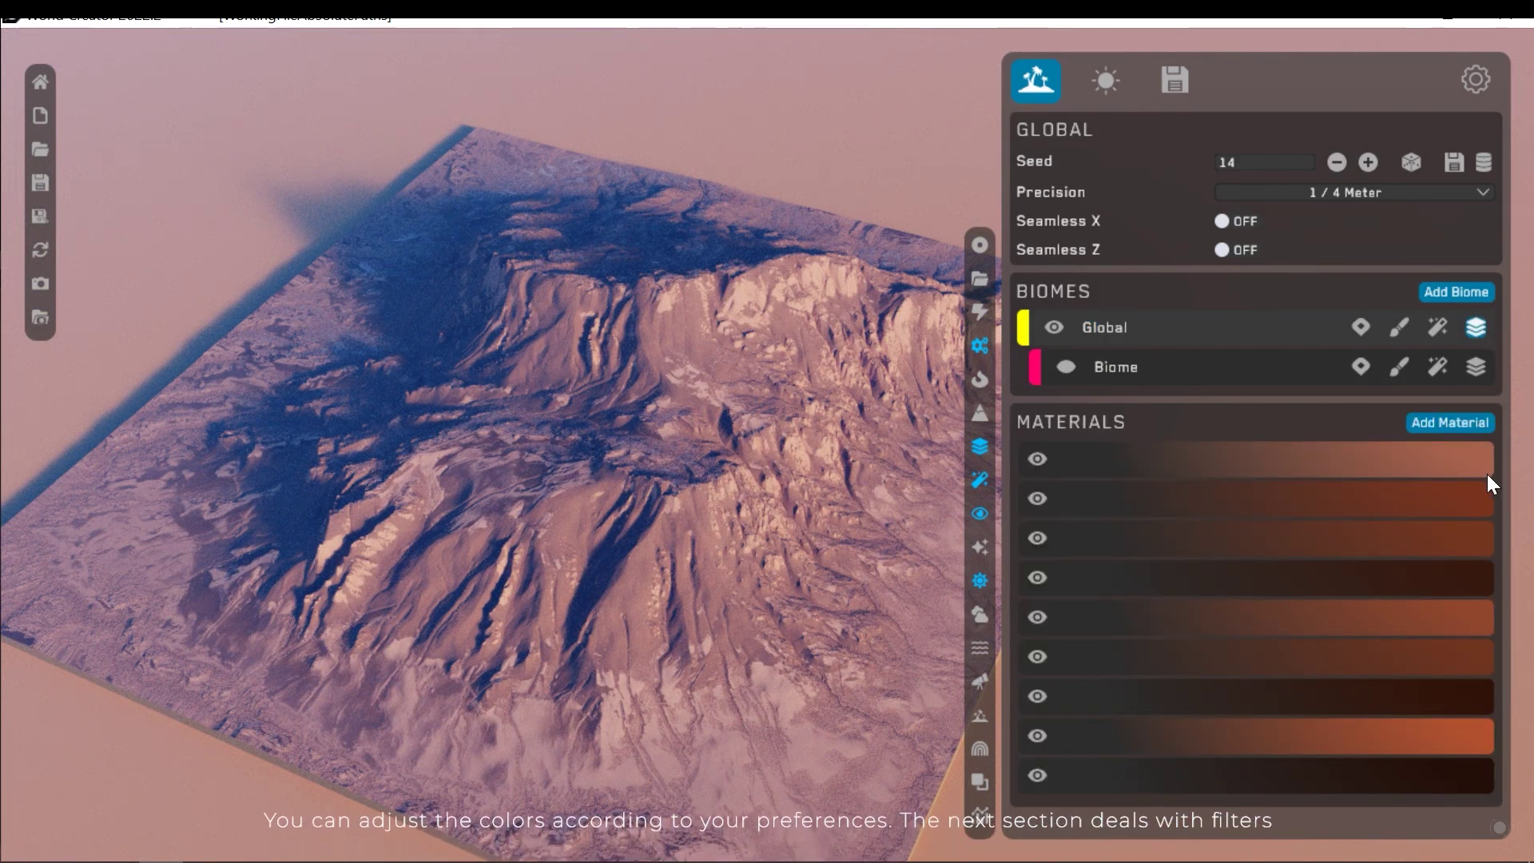
left_click(1438, 329)
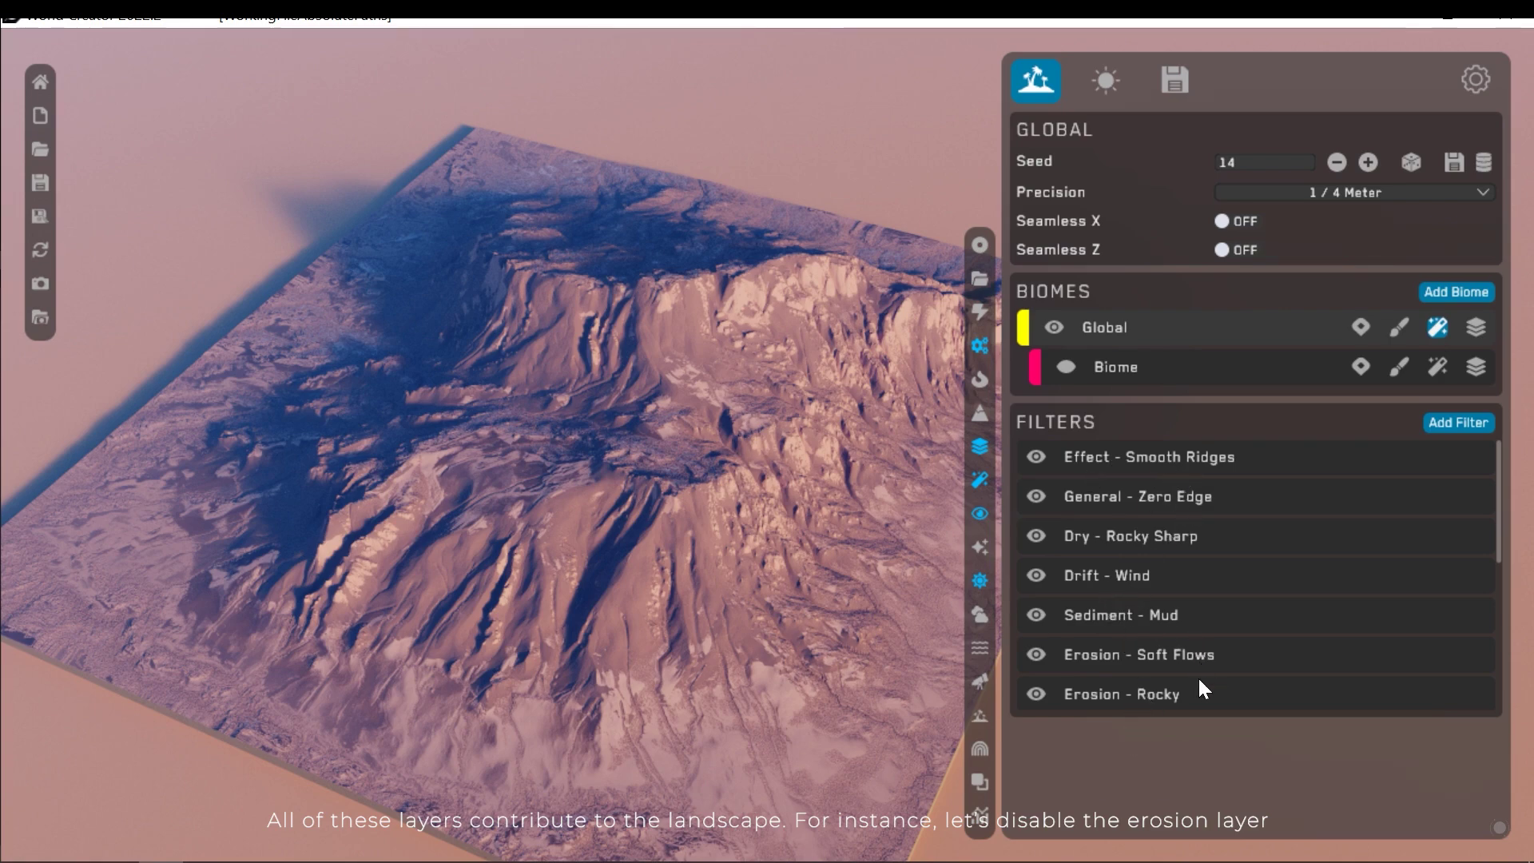
Disable the Erosion - Rocky, Erosion - Soft Flows, Sediment - Mud and Drift - Wind filters
left_click(1036, 694)
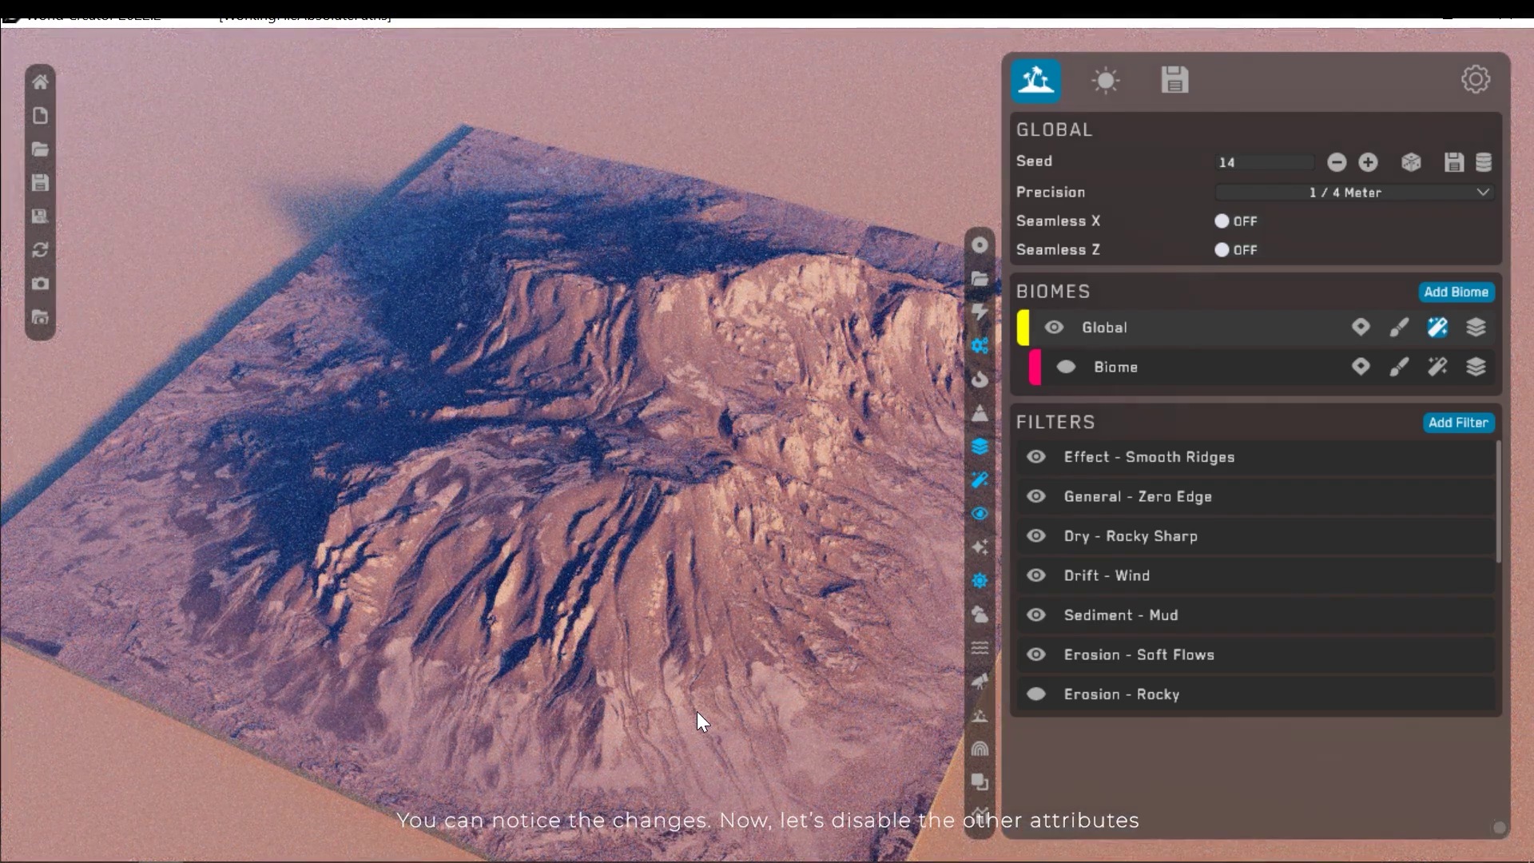
left_click(1026, 650)
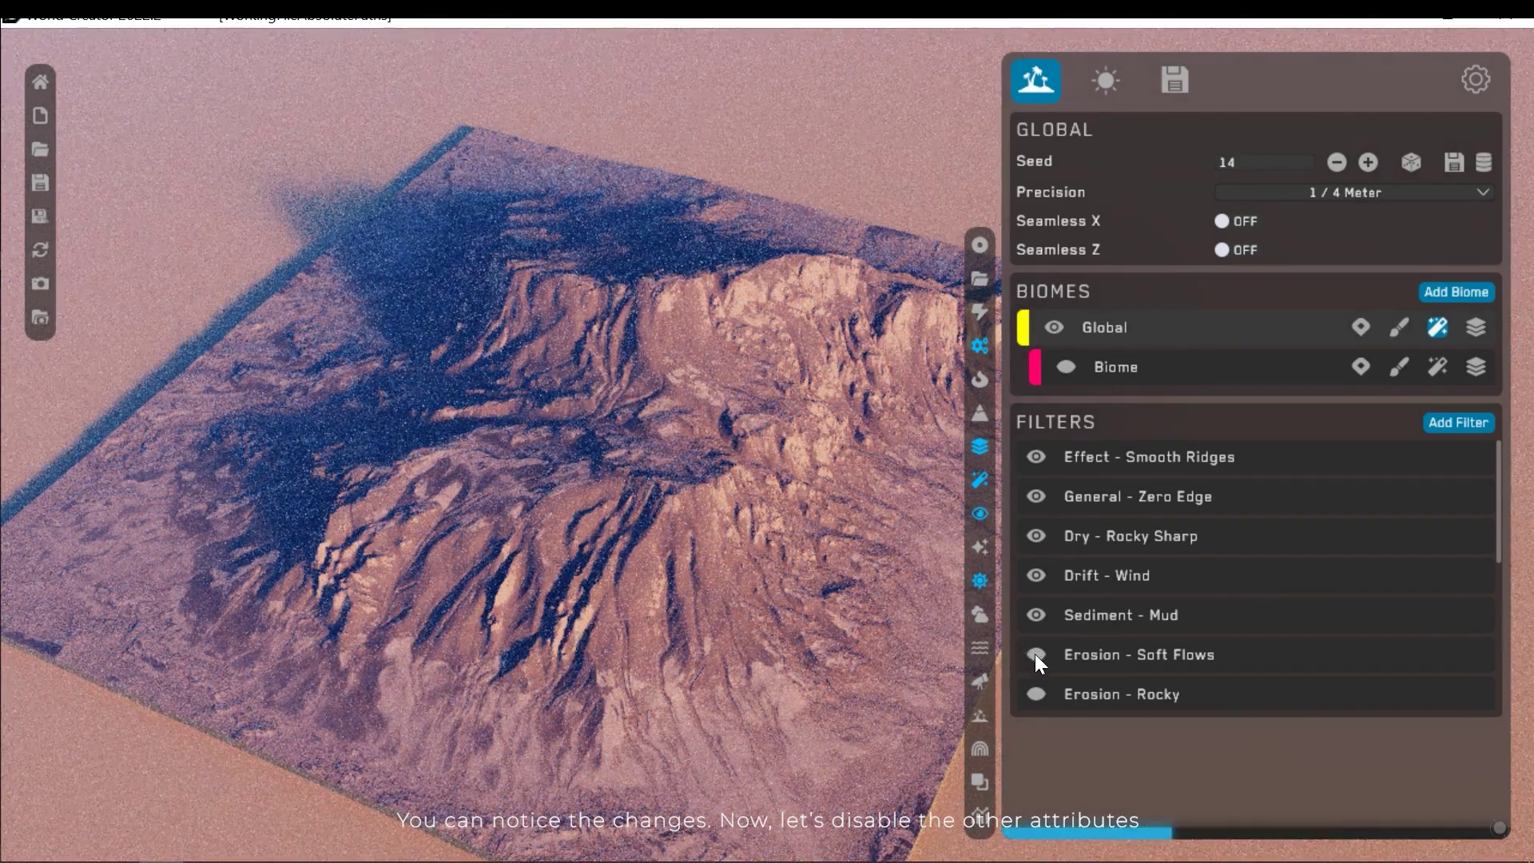
left_click(1036, 618)
left_click(1031, 576)
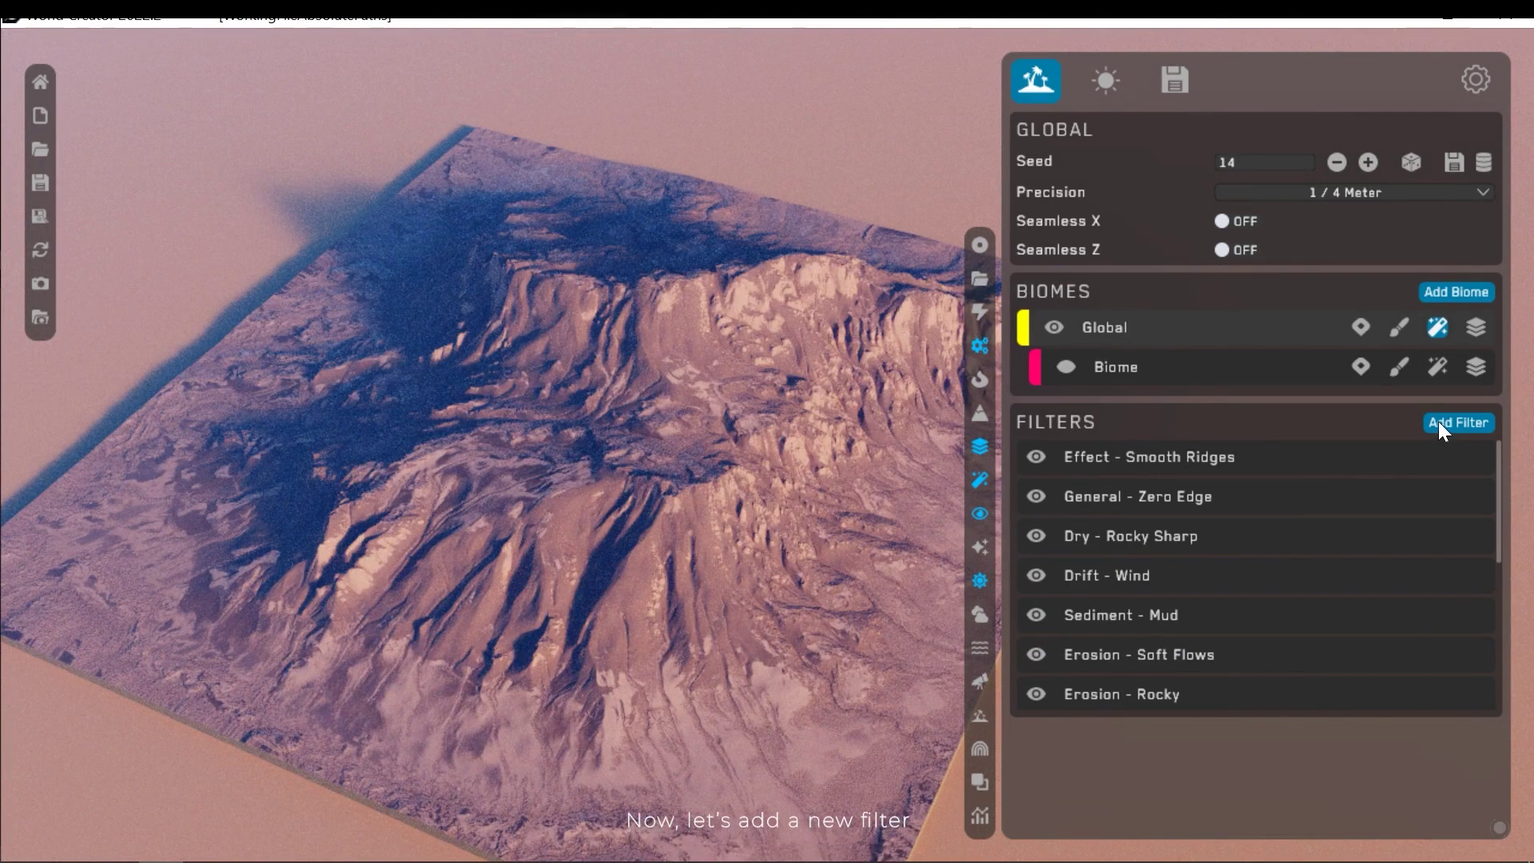
Add an Effect - Swirl filter to the Global biome and inspect the swirled terrain
left_click(1440, 424)
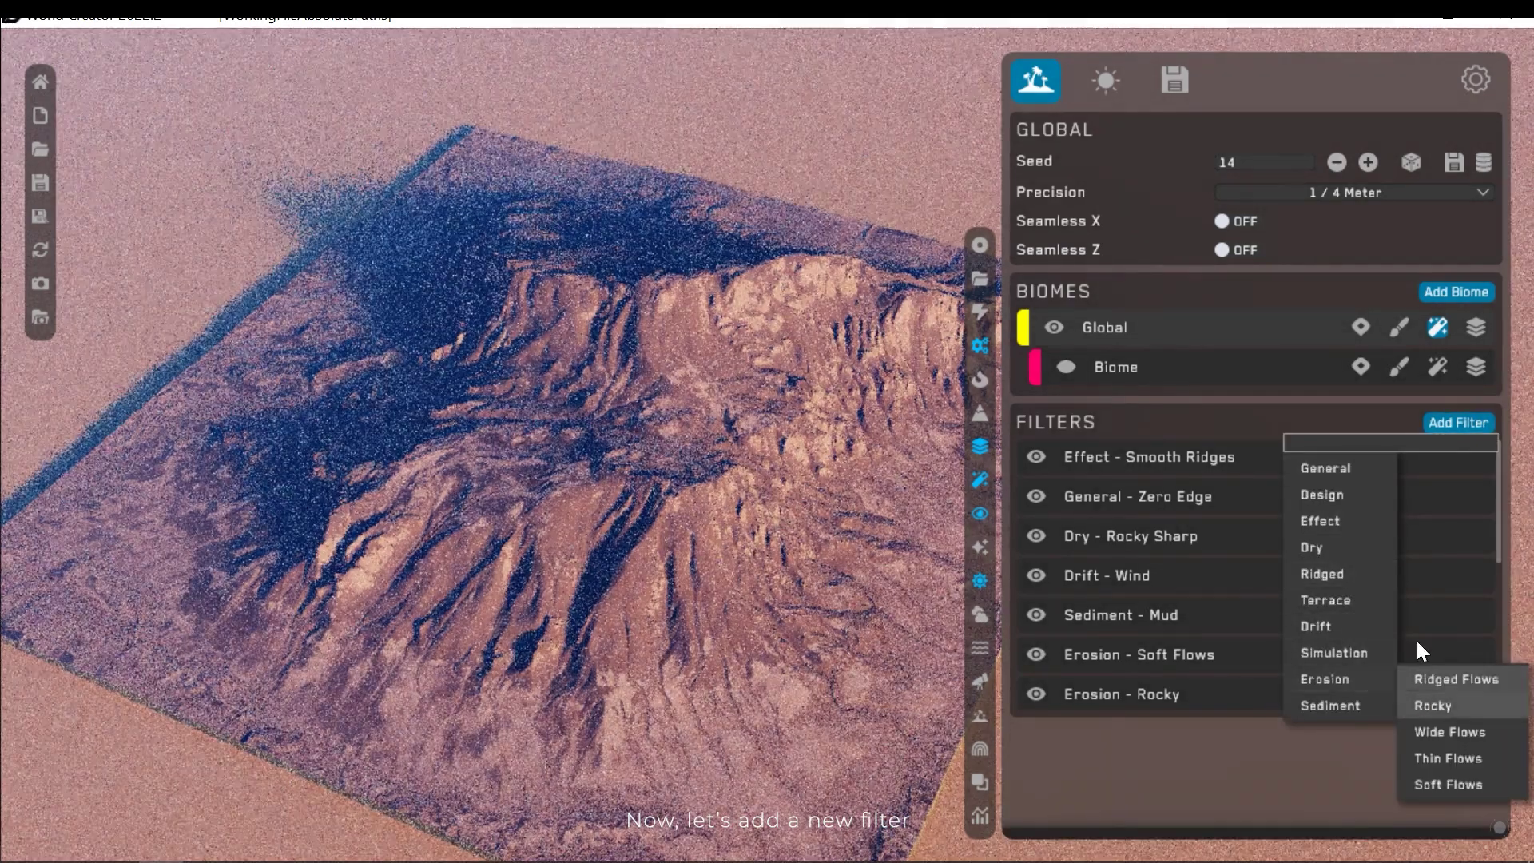
mouse_move(1340, 523)
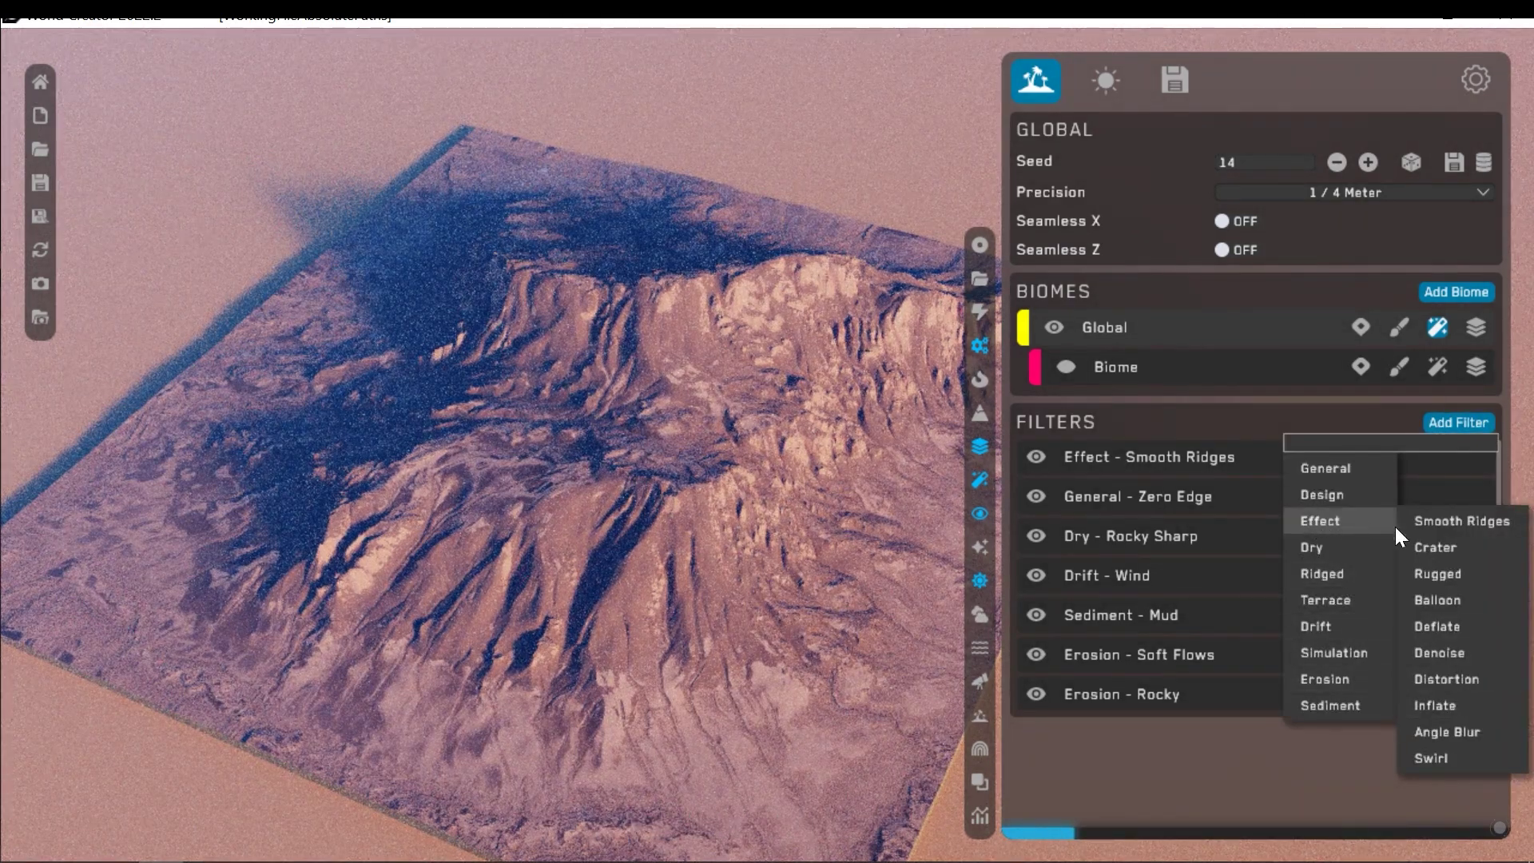
left_click(1440, 755)
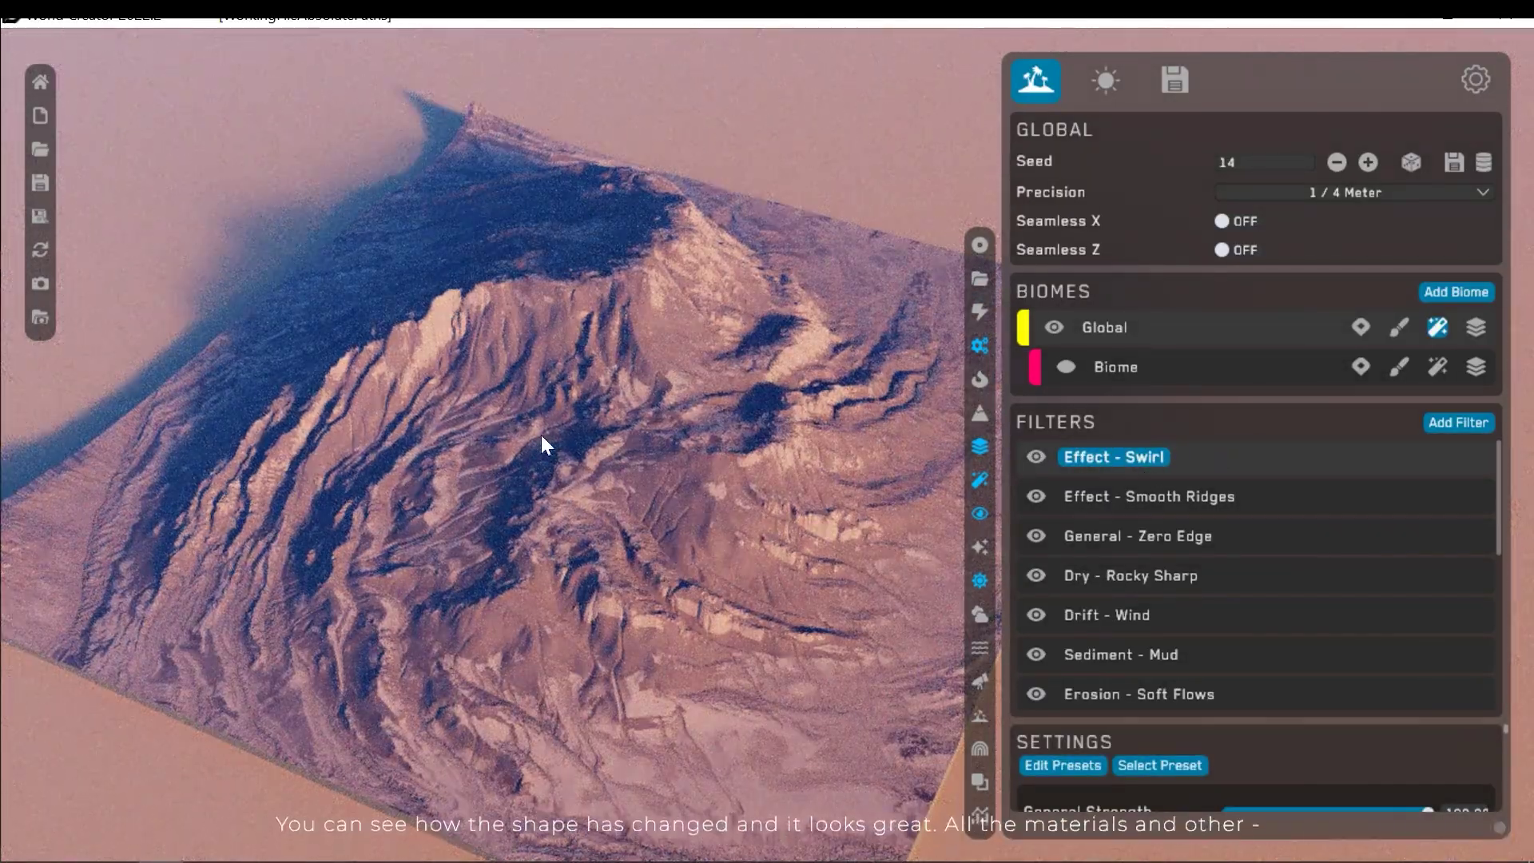
right_click_drag(575, 448, 496, 503)
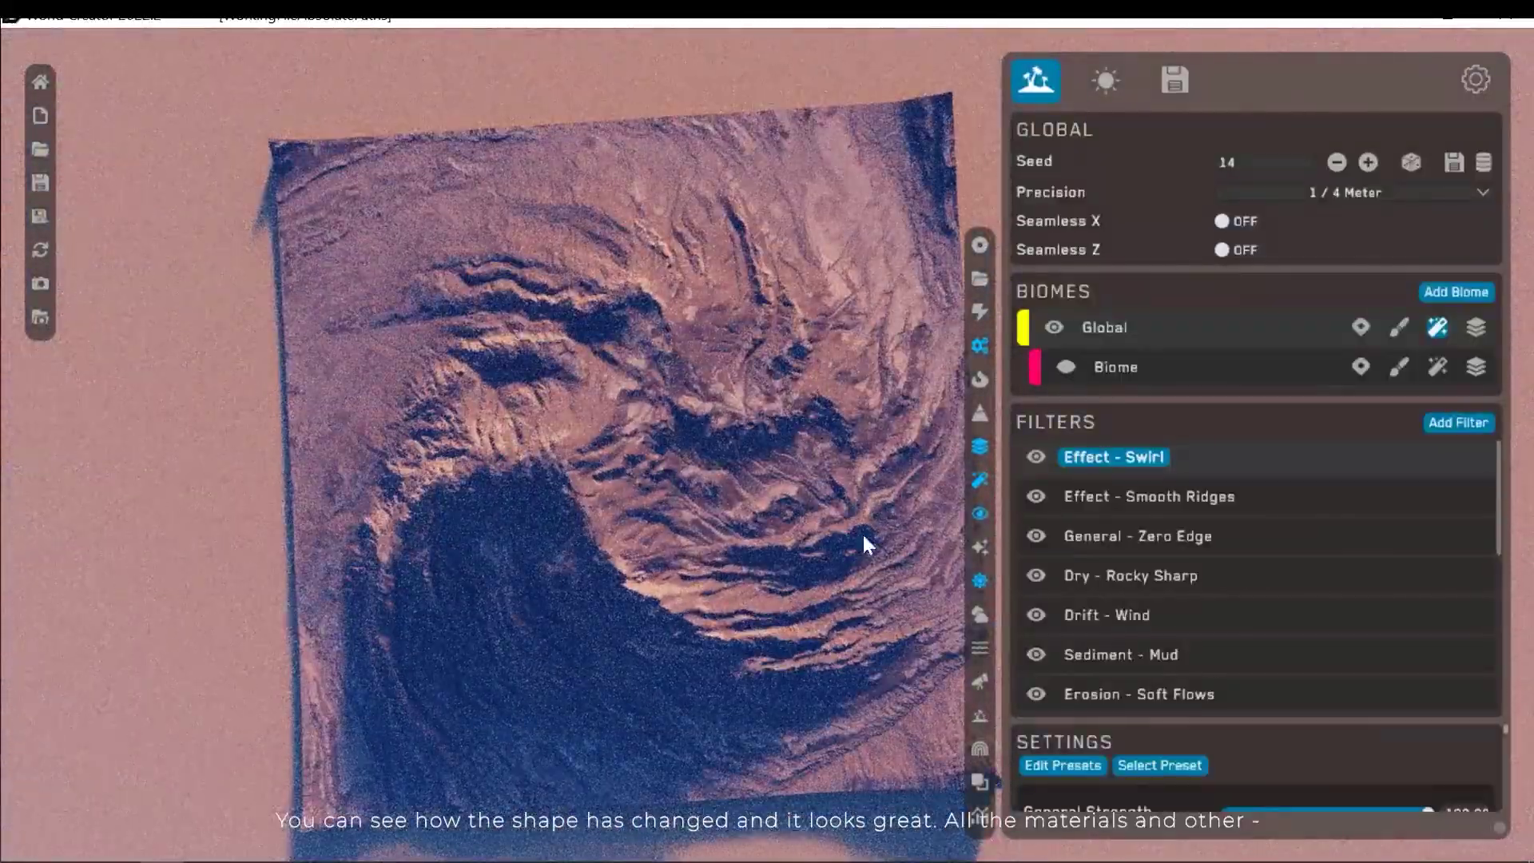
scroll(1286, 643, "down", 6)
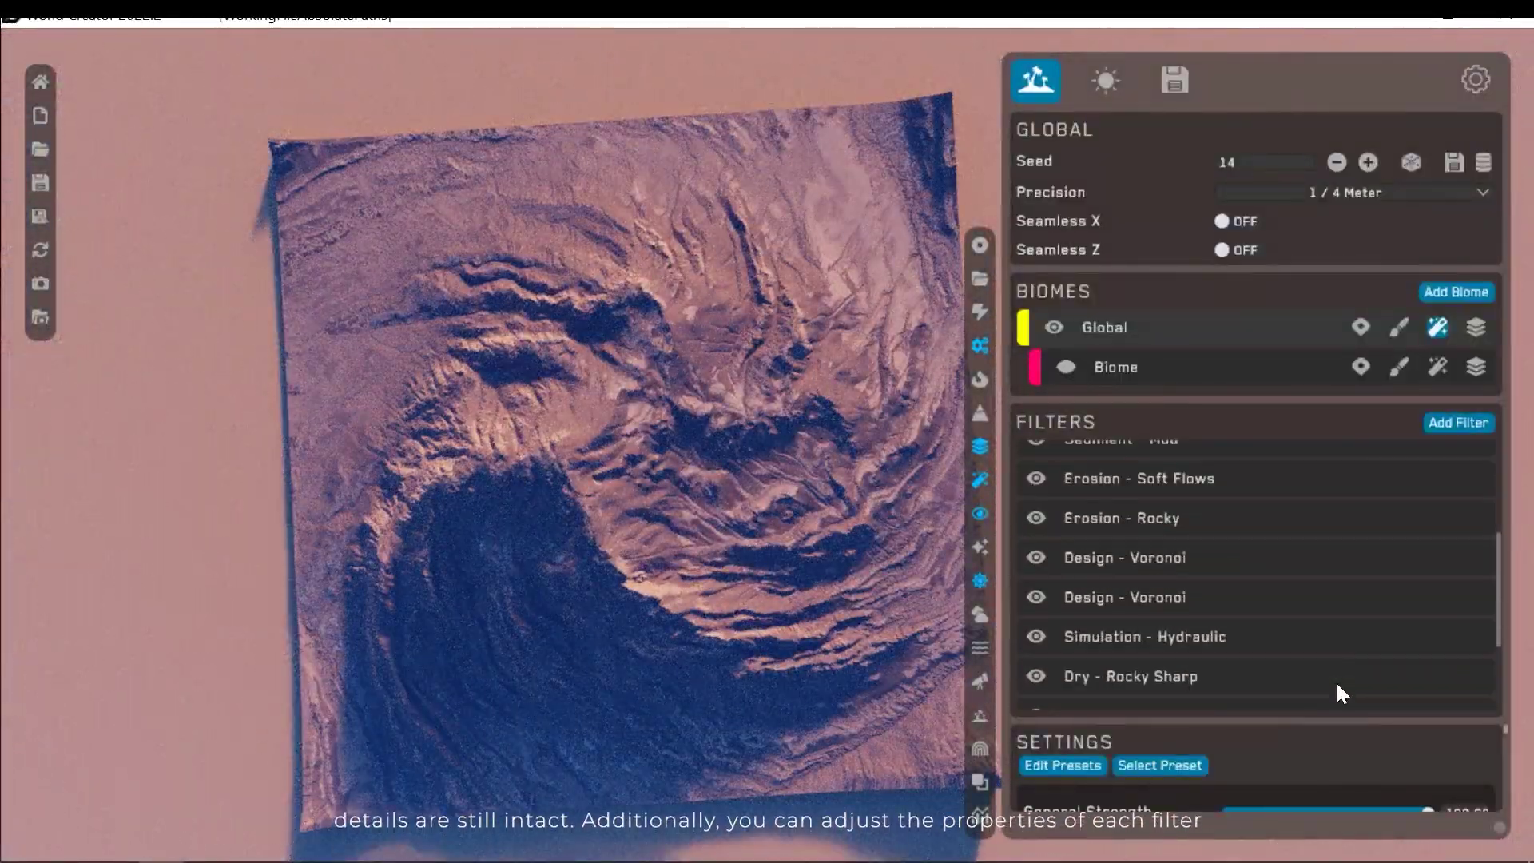
scroll(1275, 627, "up", 6)
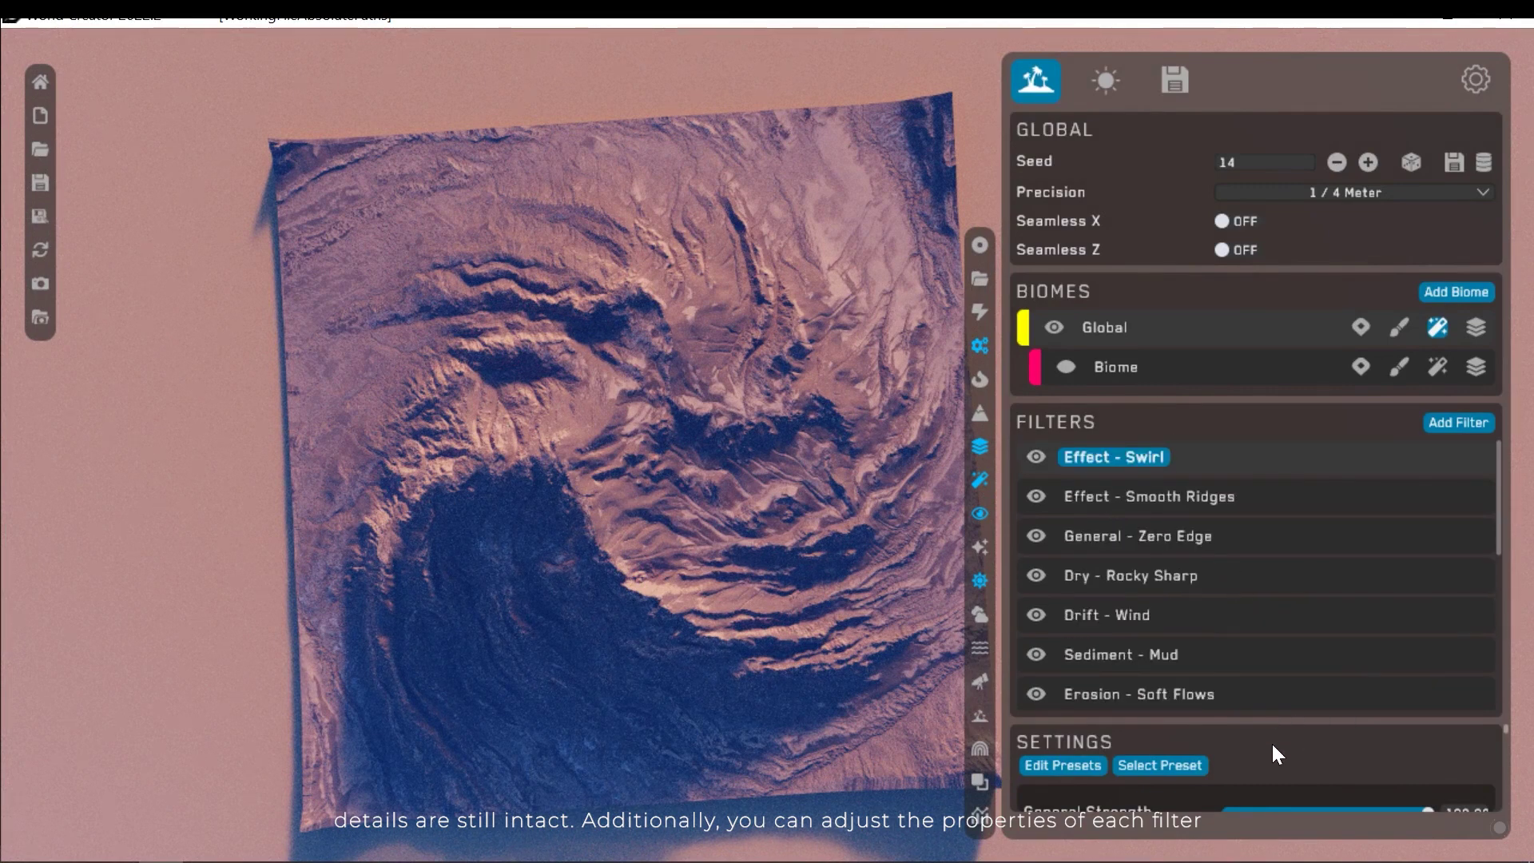
scroll(1283, 760, "down", 3)
scroll(1283, 760, "up", 2)
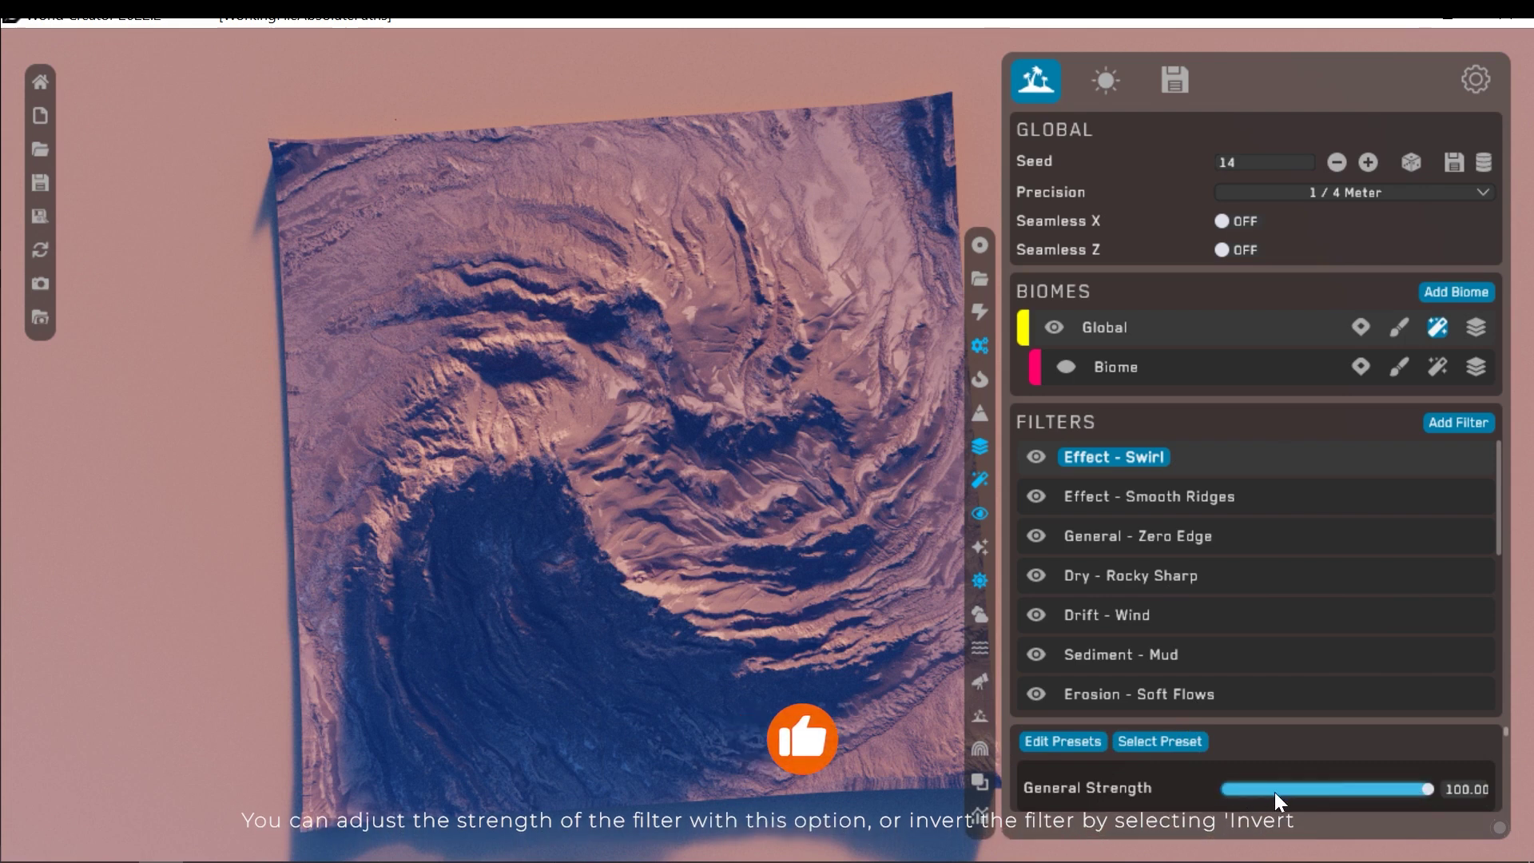
scroll(1131, 793, "down", 3)
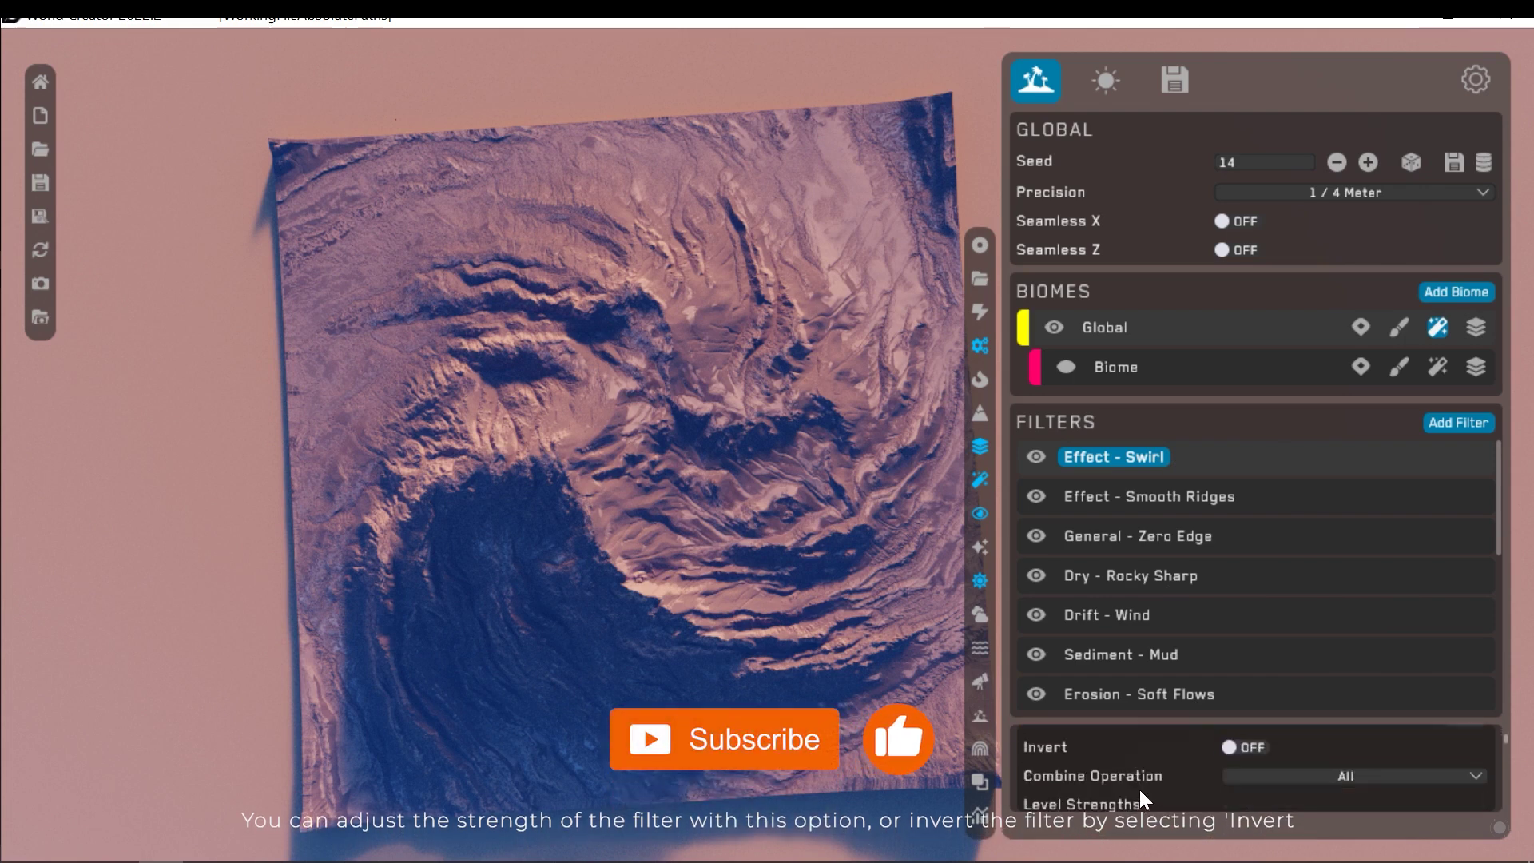
scroll(1249, 771, "up", 1)
scroll(1217, 767, "down", 1)
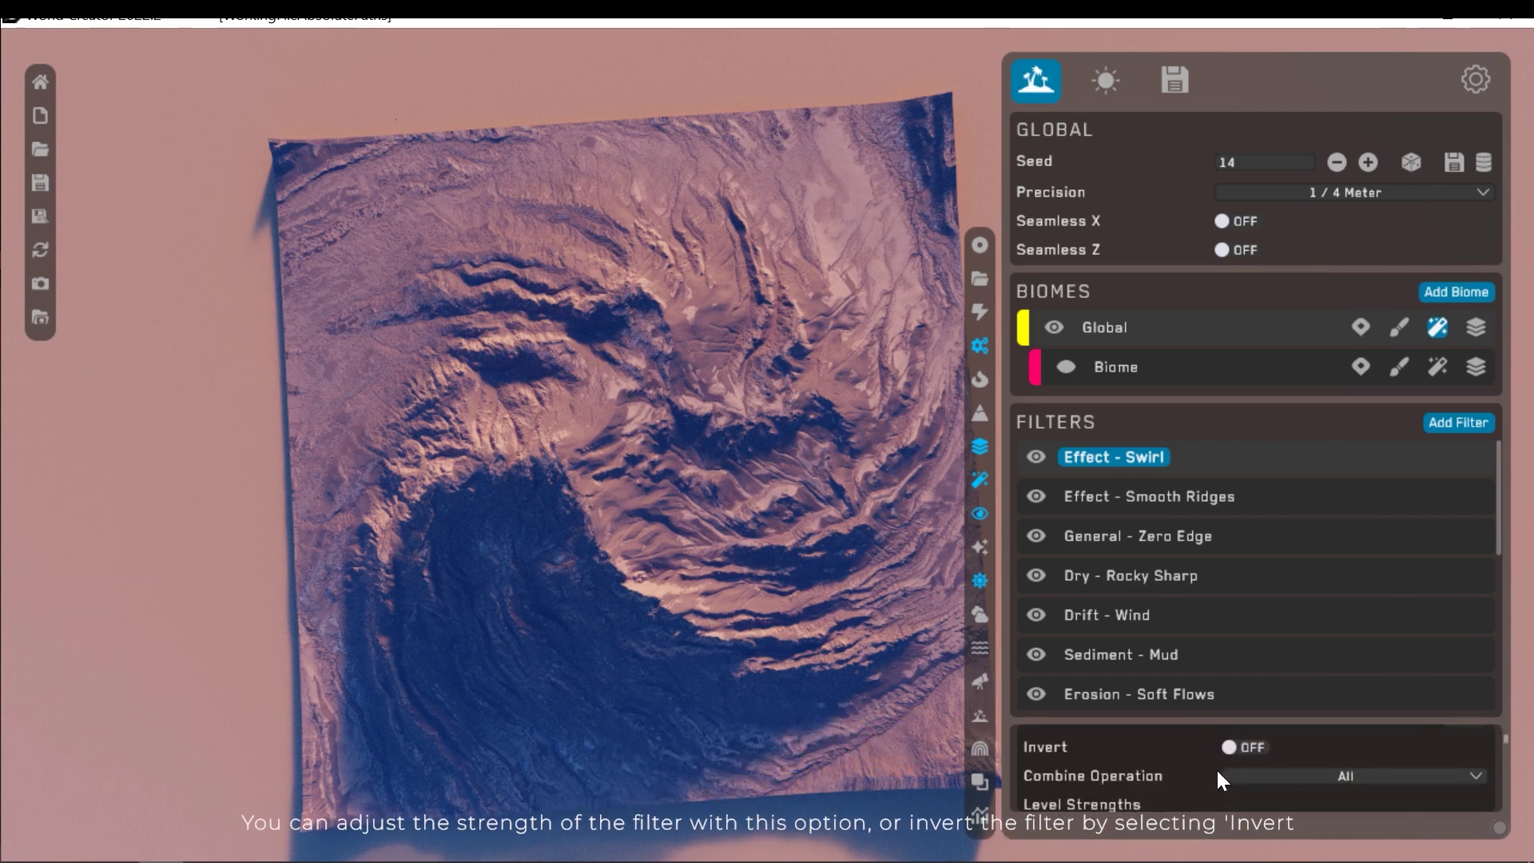
scroll(1191, 776, "up", 3)
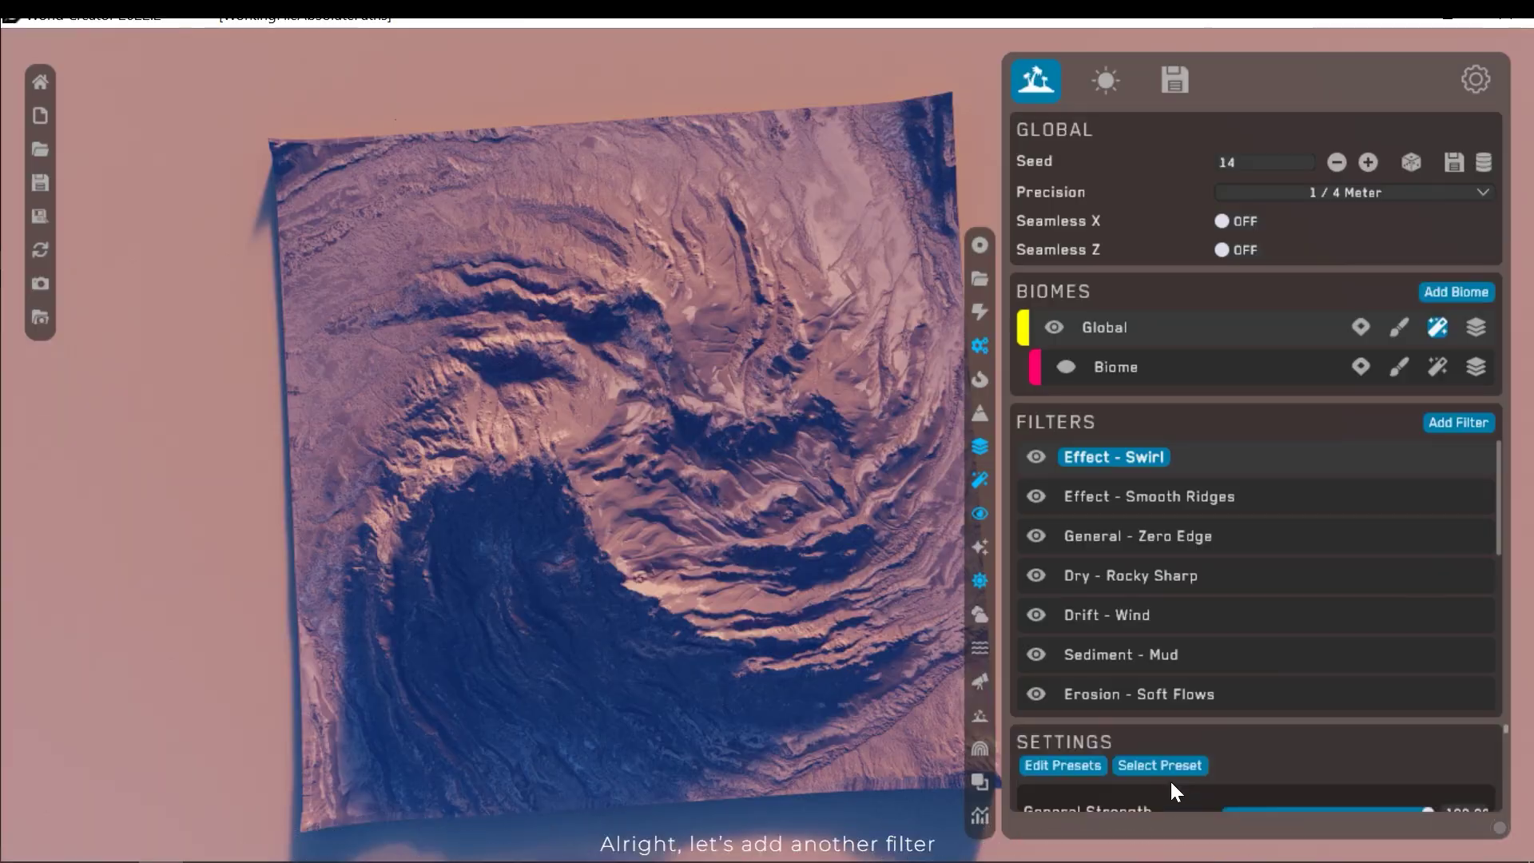
left_click(1454, 428)
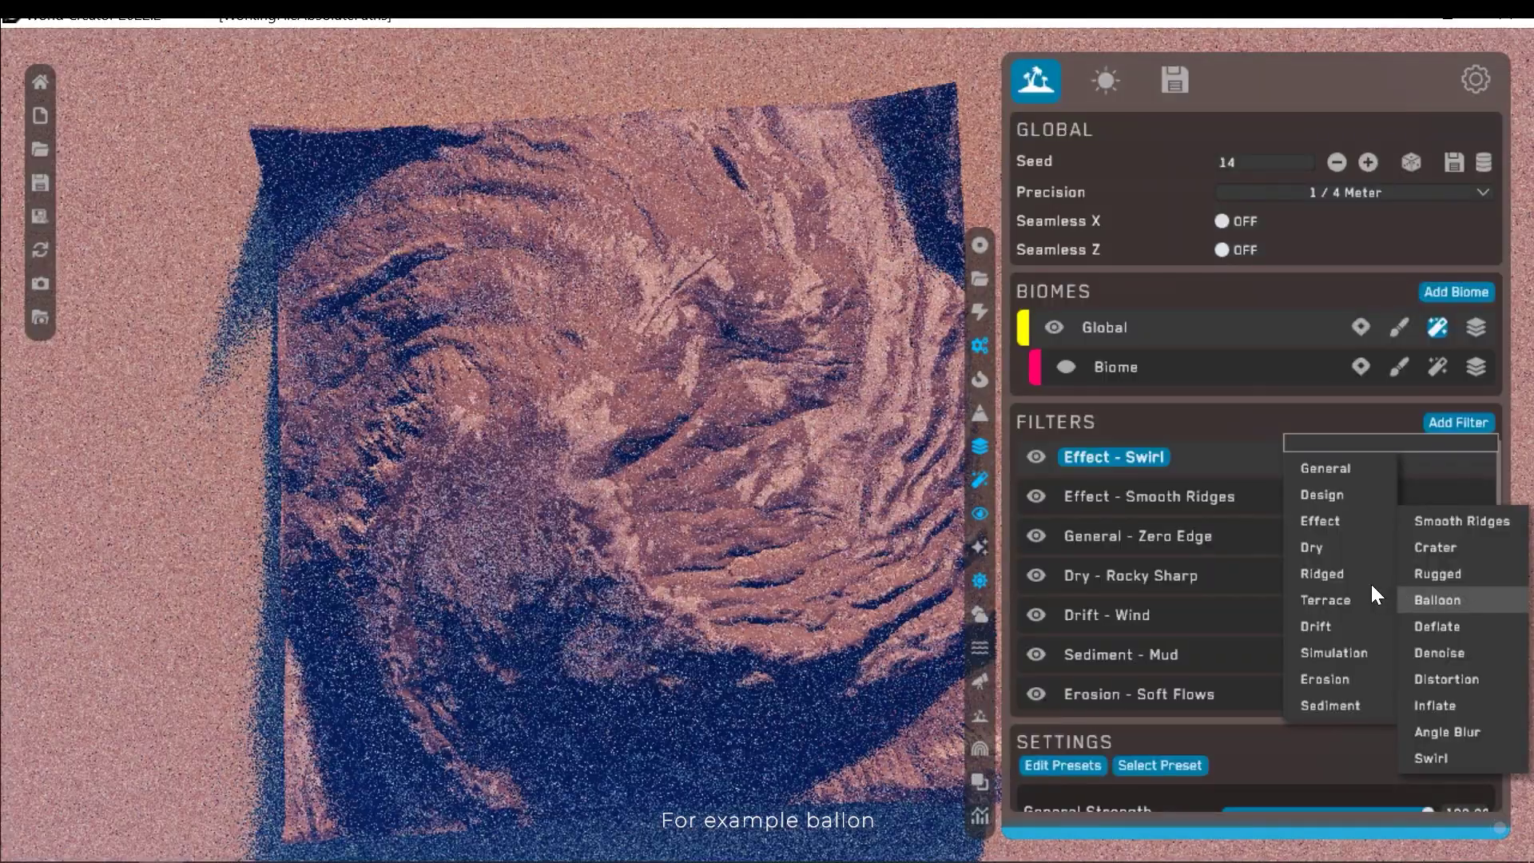
left_click(1430, 600)
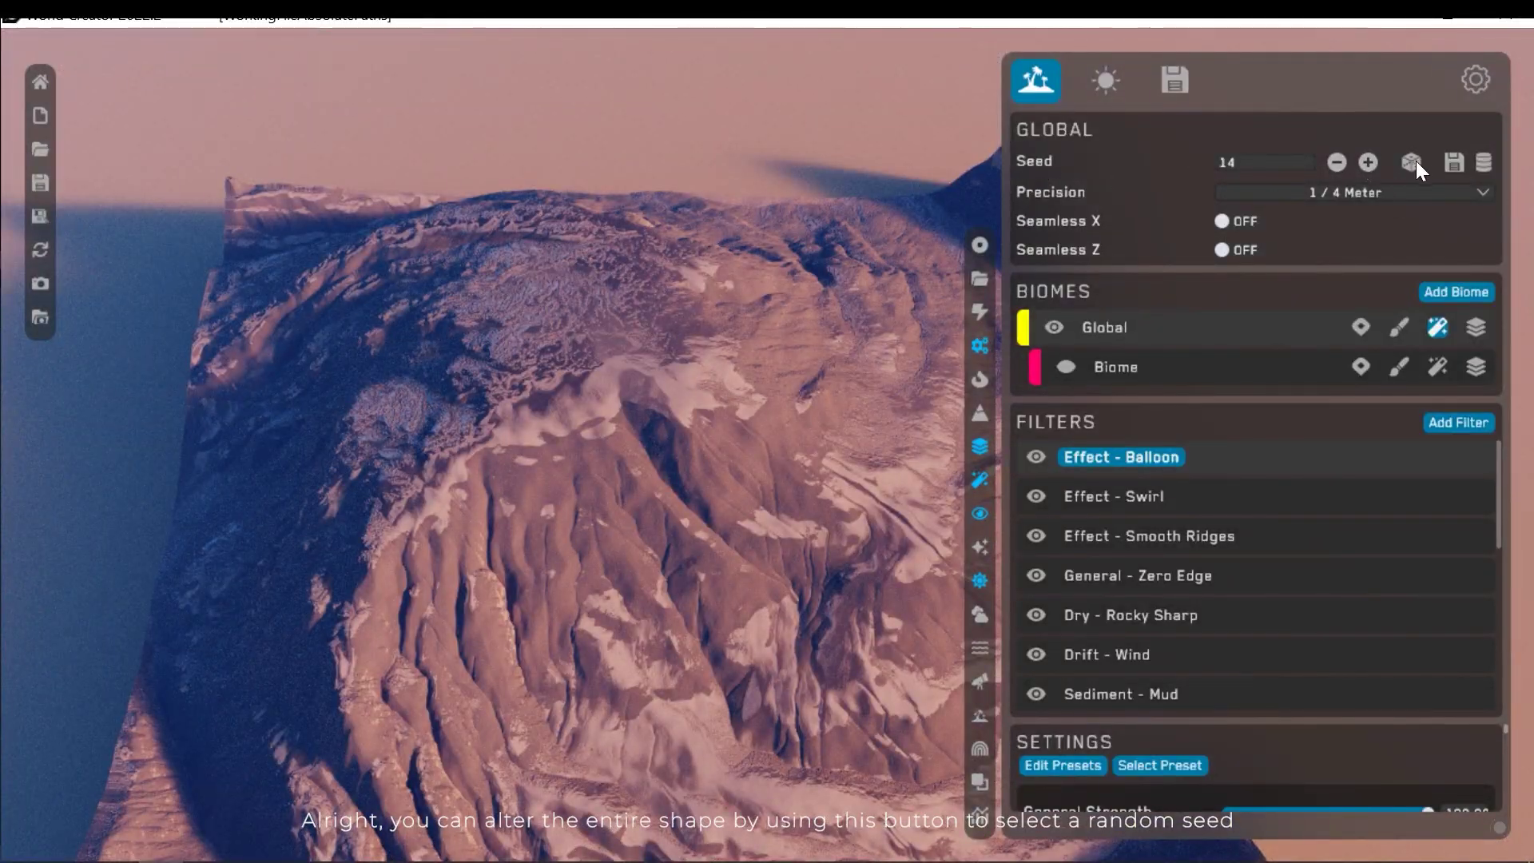
left_click(1410, 163)
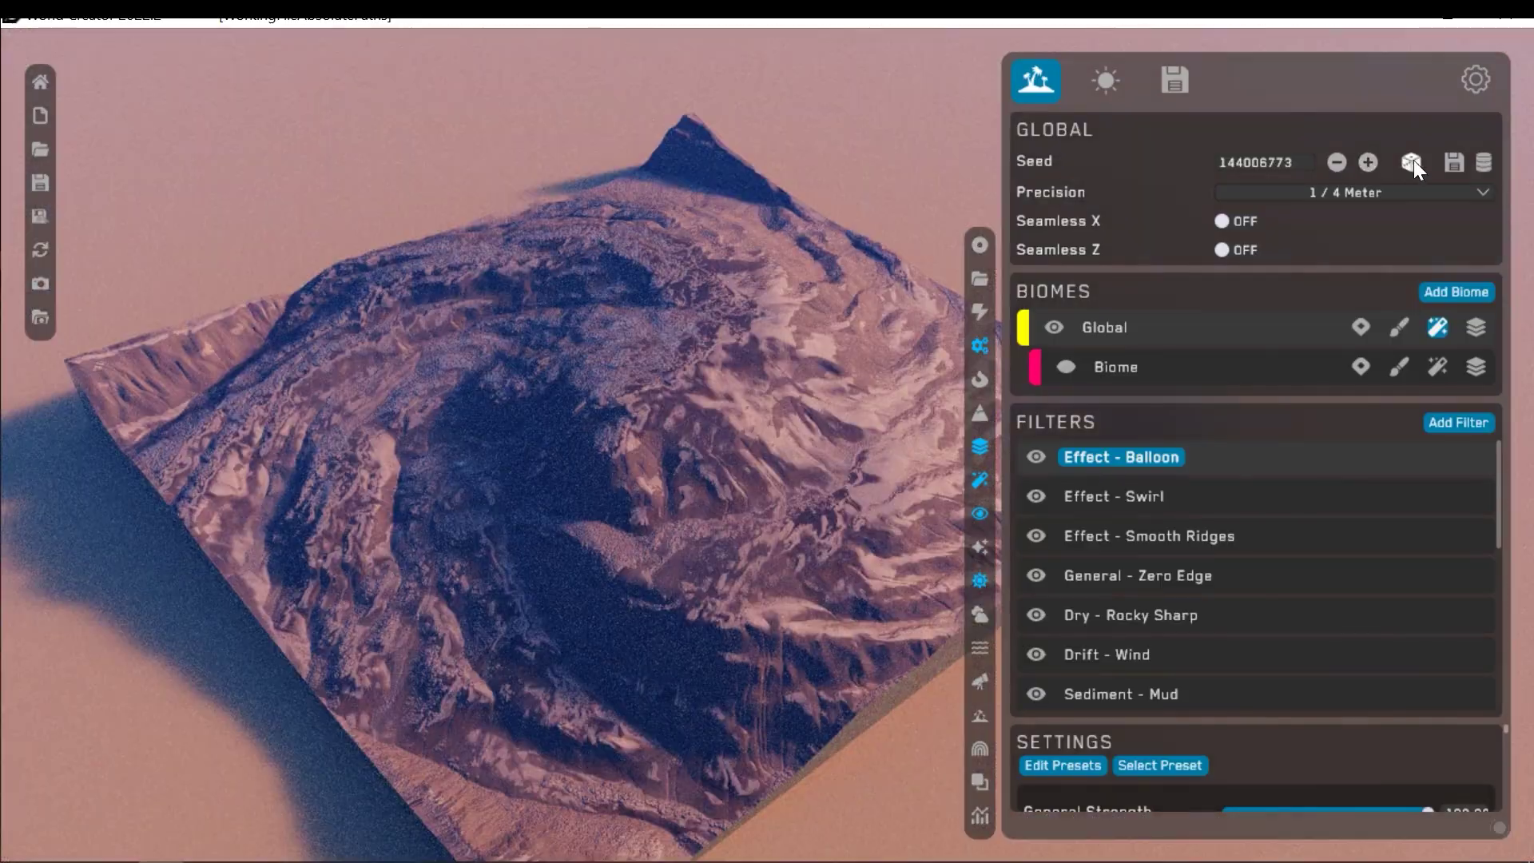
left_click(1411, 162)
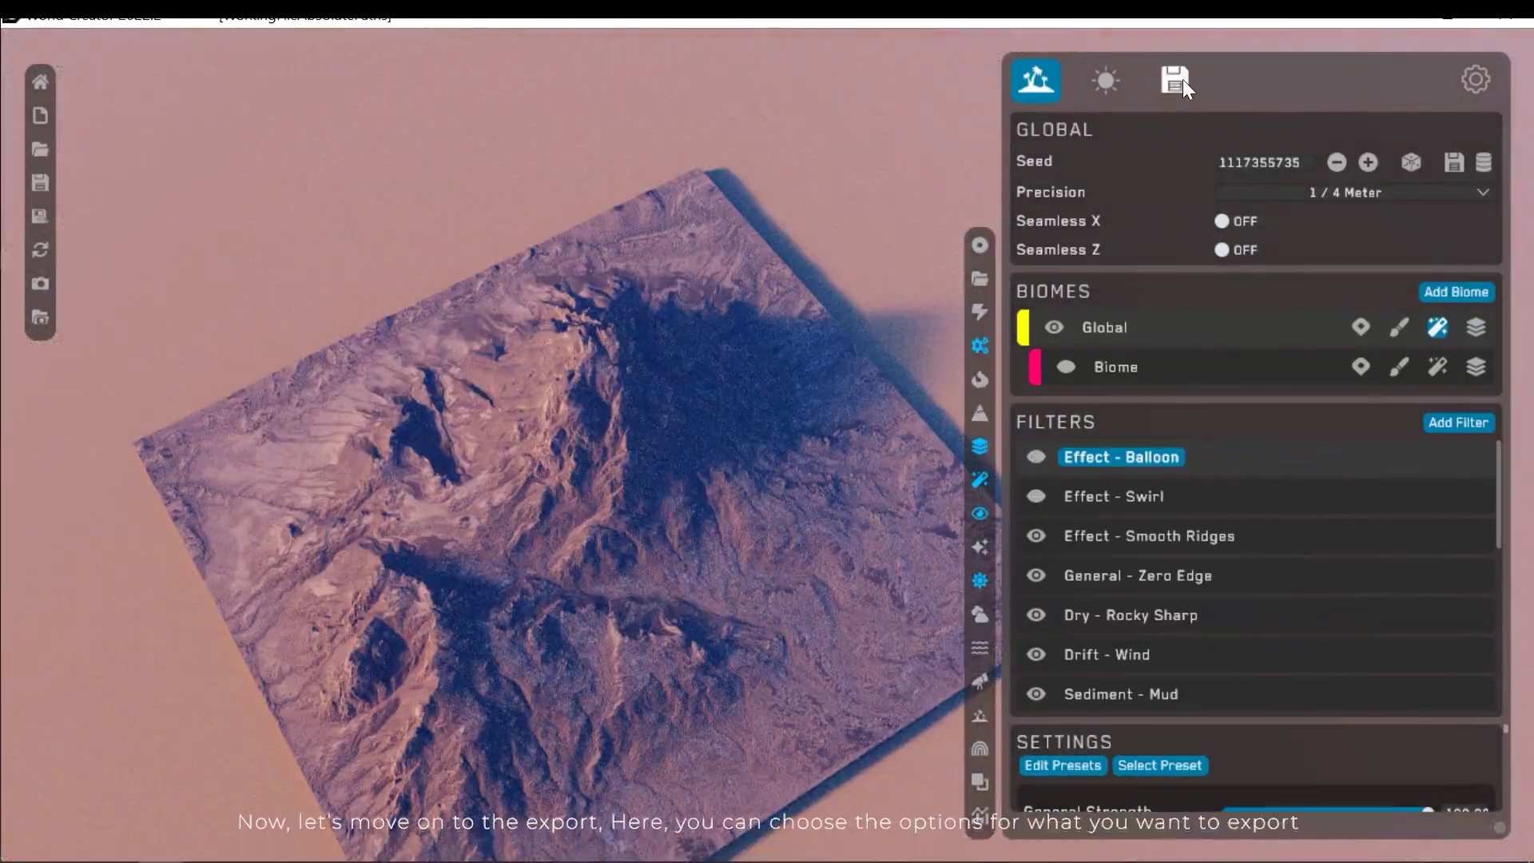
On the Export page, add Height Map and Normal Map export presets
left_click(1181, 79)
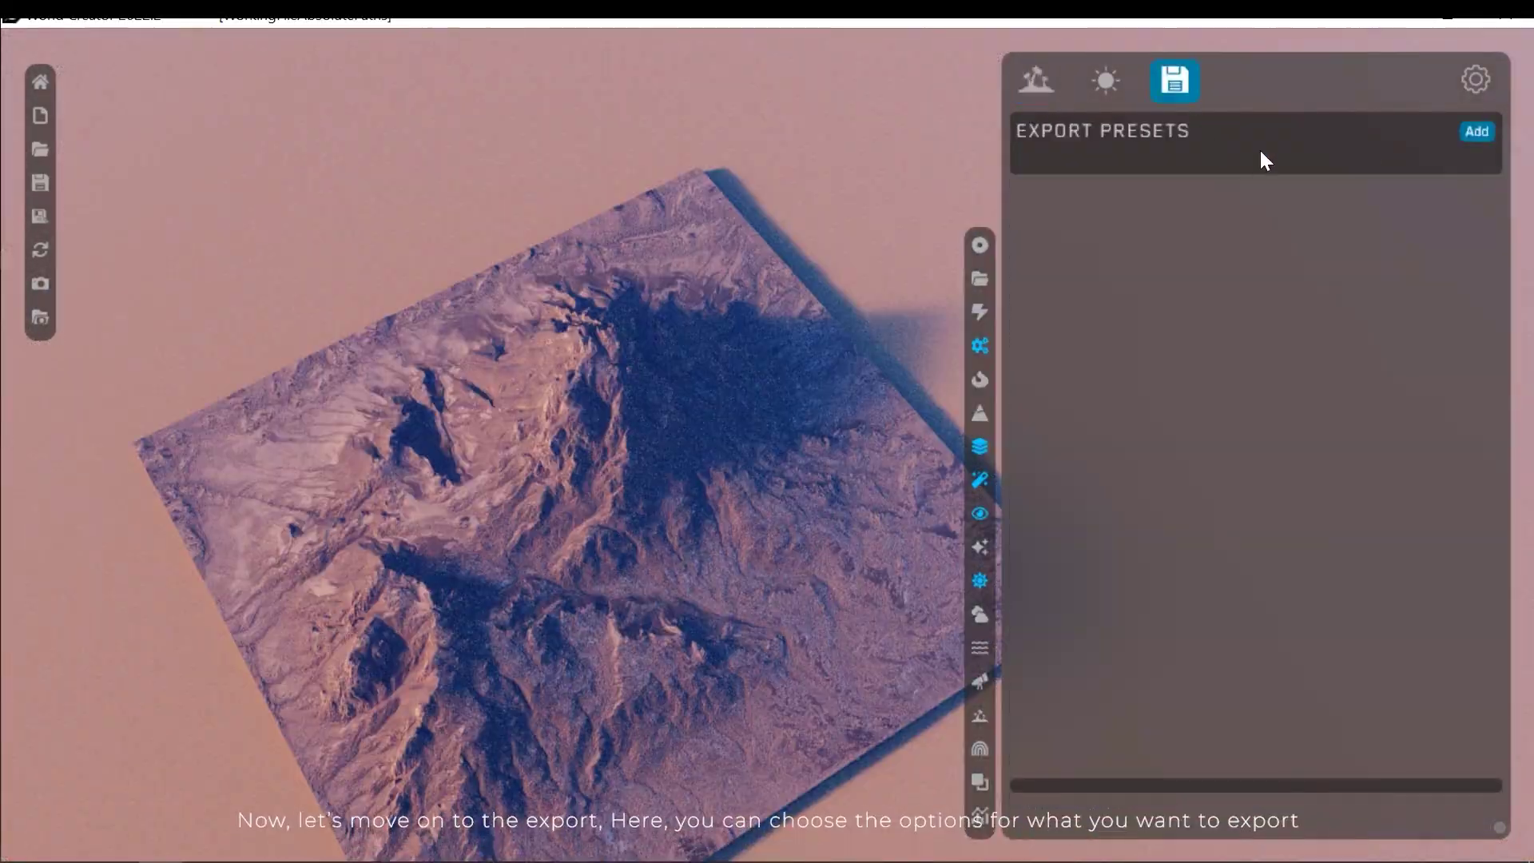
left_click(1477, 132)
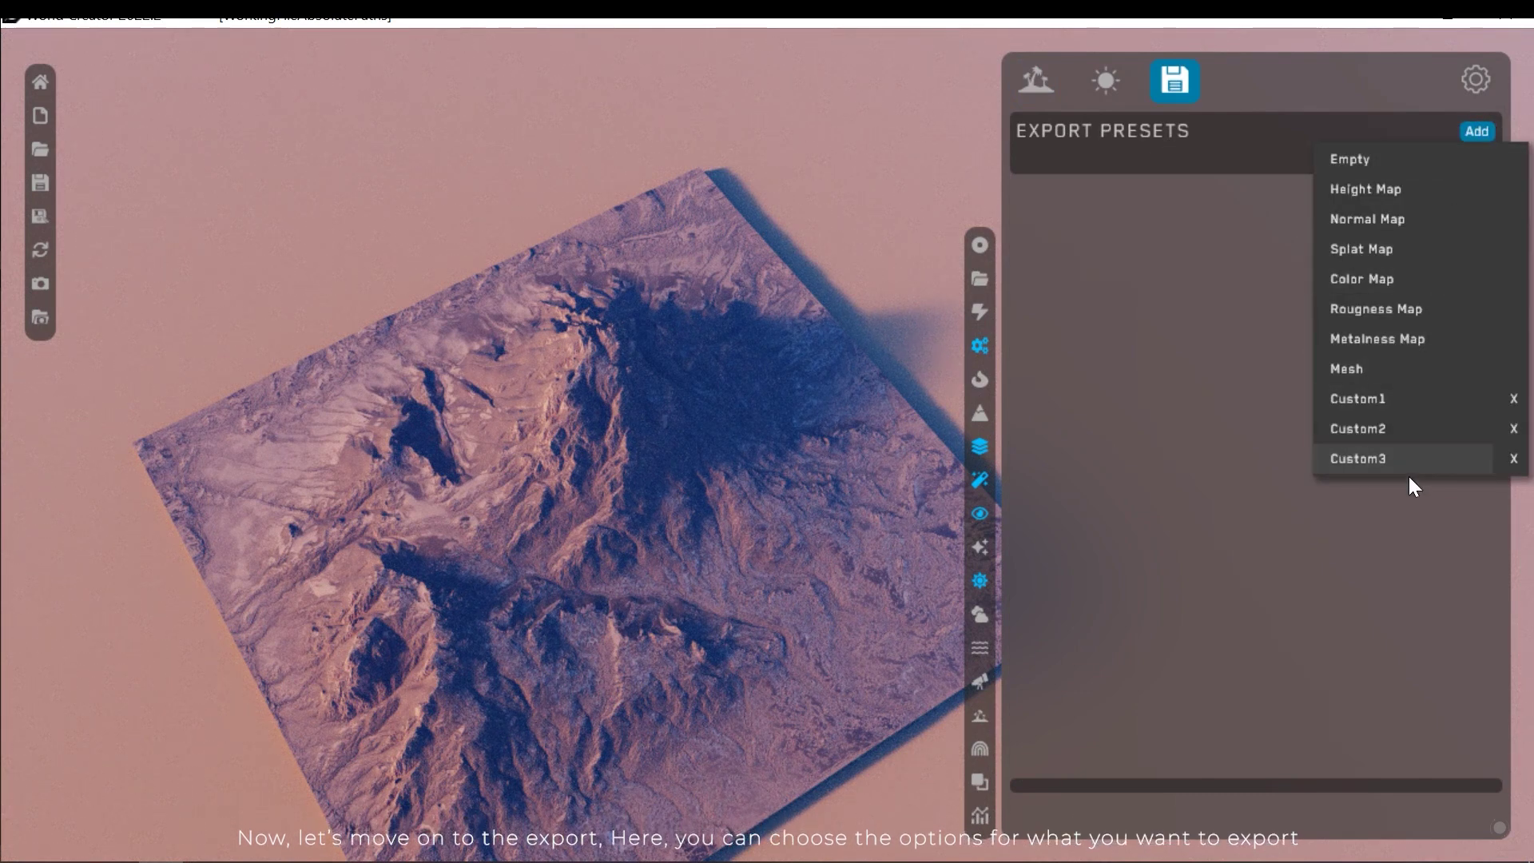
left_click(1391, 190)
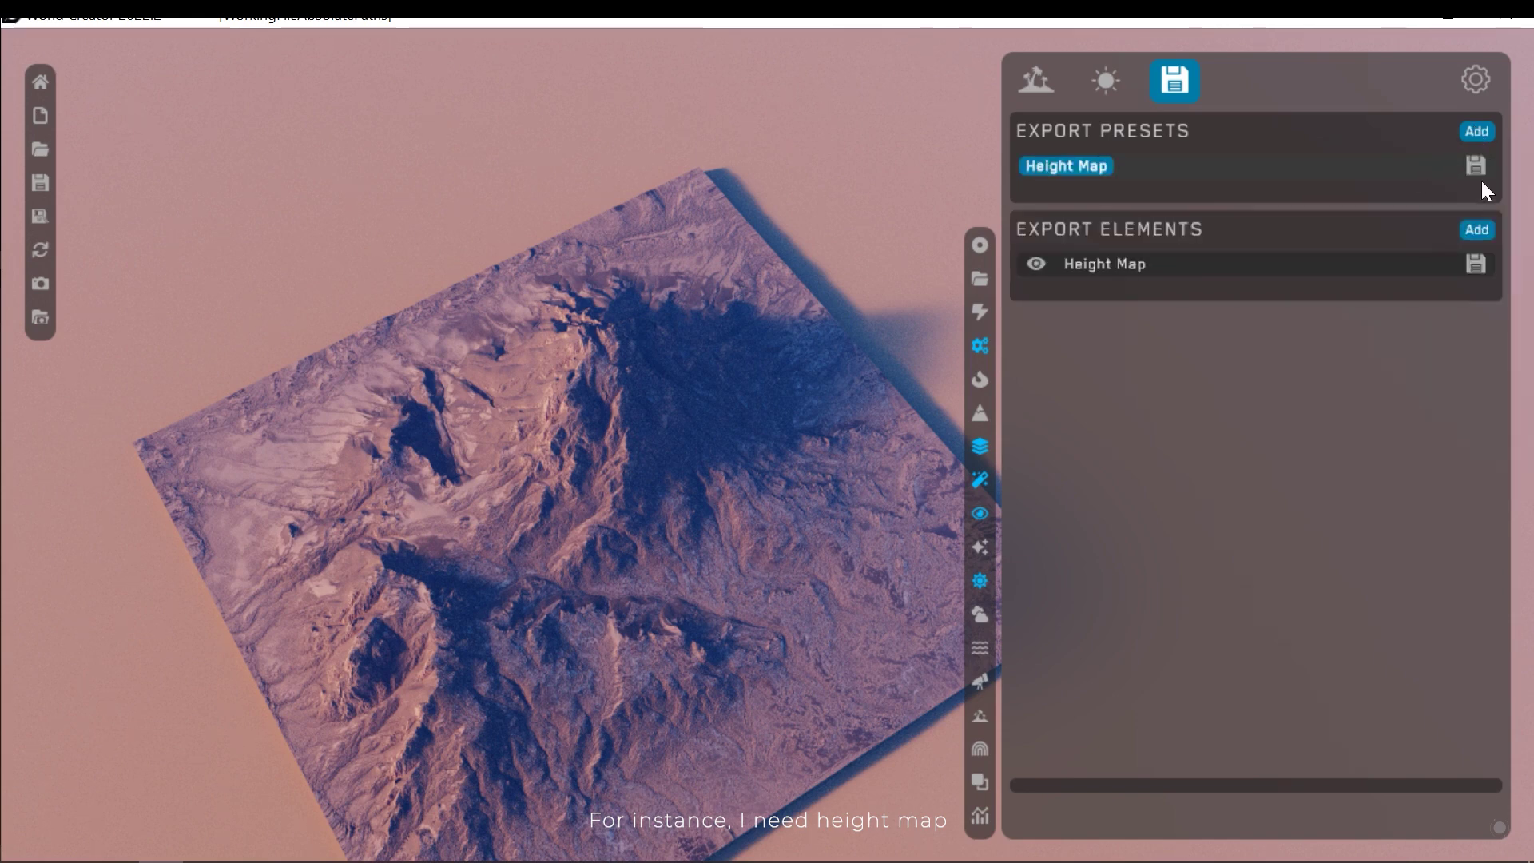
left_click(1475, 132)
left_click(1371, 219)
left_click(1473, 129)
left_click(1473, 129)
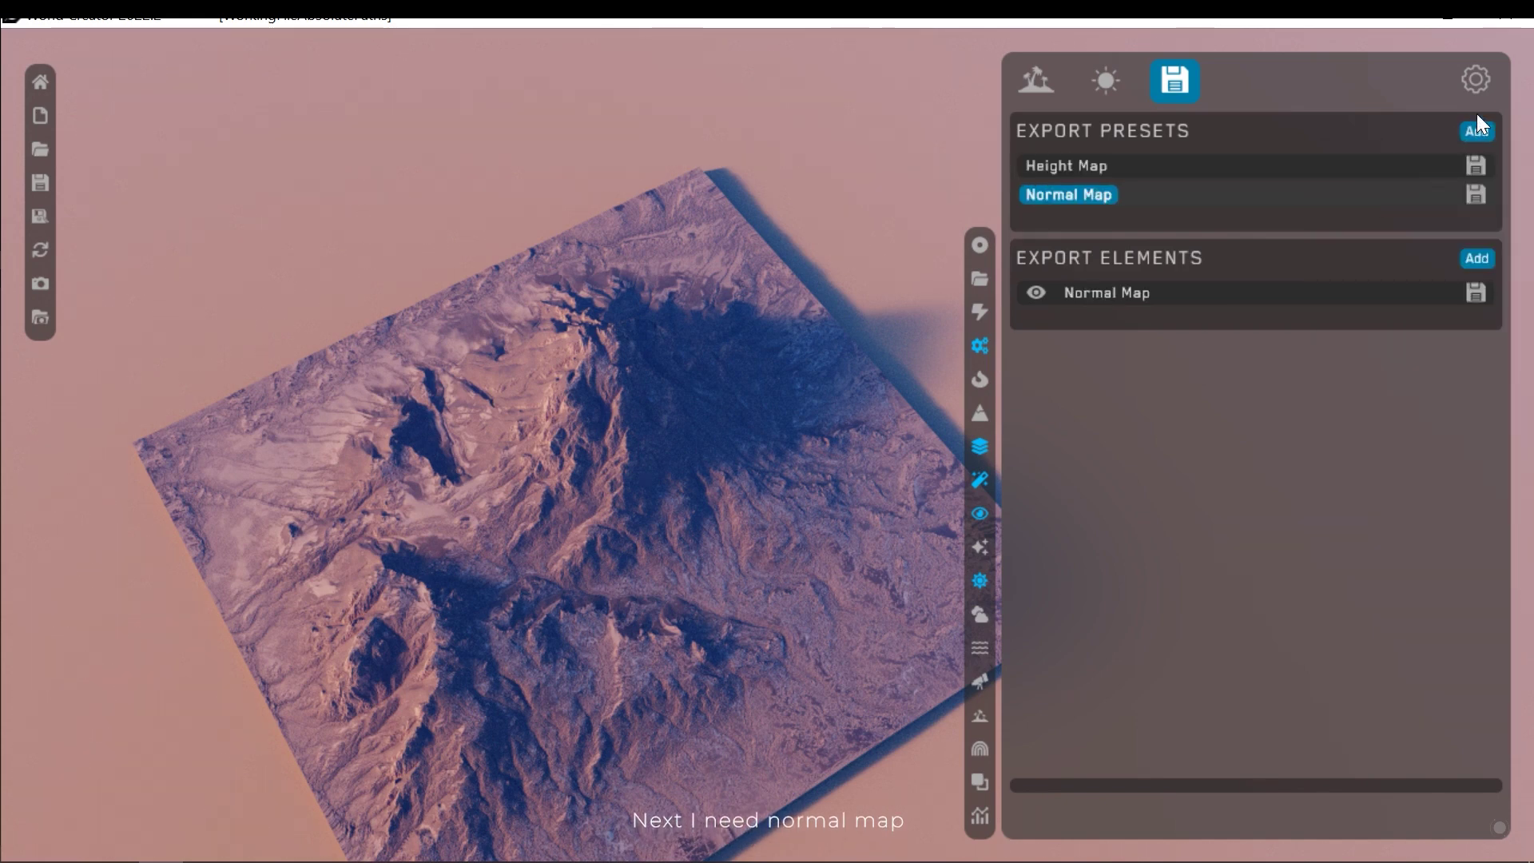
Add Color Map, Roughness Map and Metalness Map export presets
left_click(1476, 131)
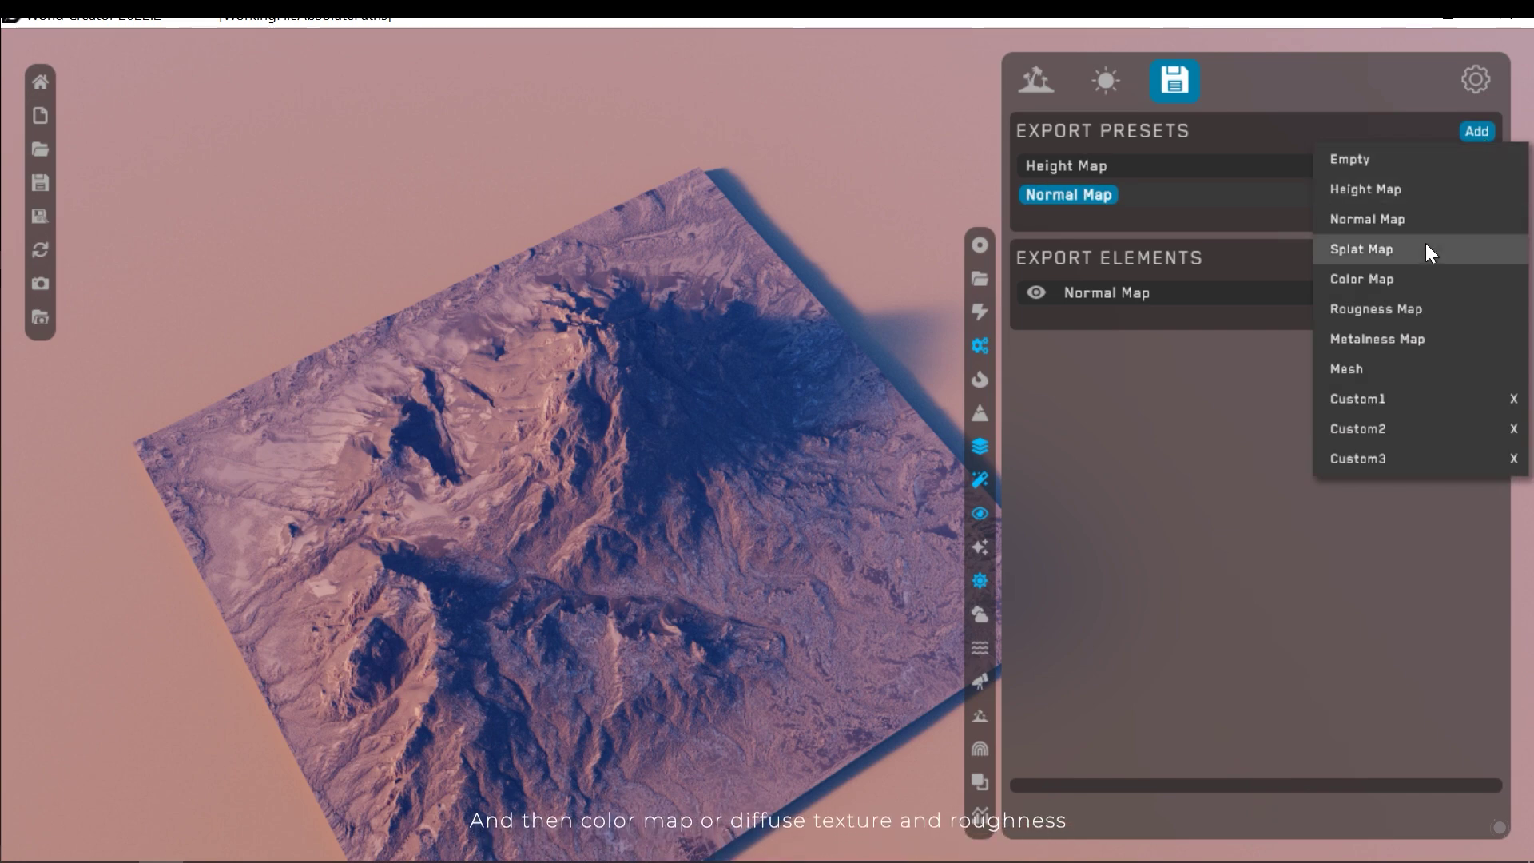
left_click(1415, 279)
left_click(1470, 133)
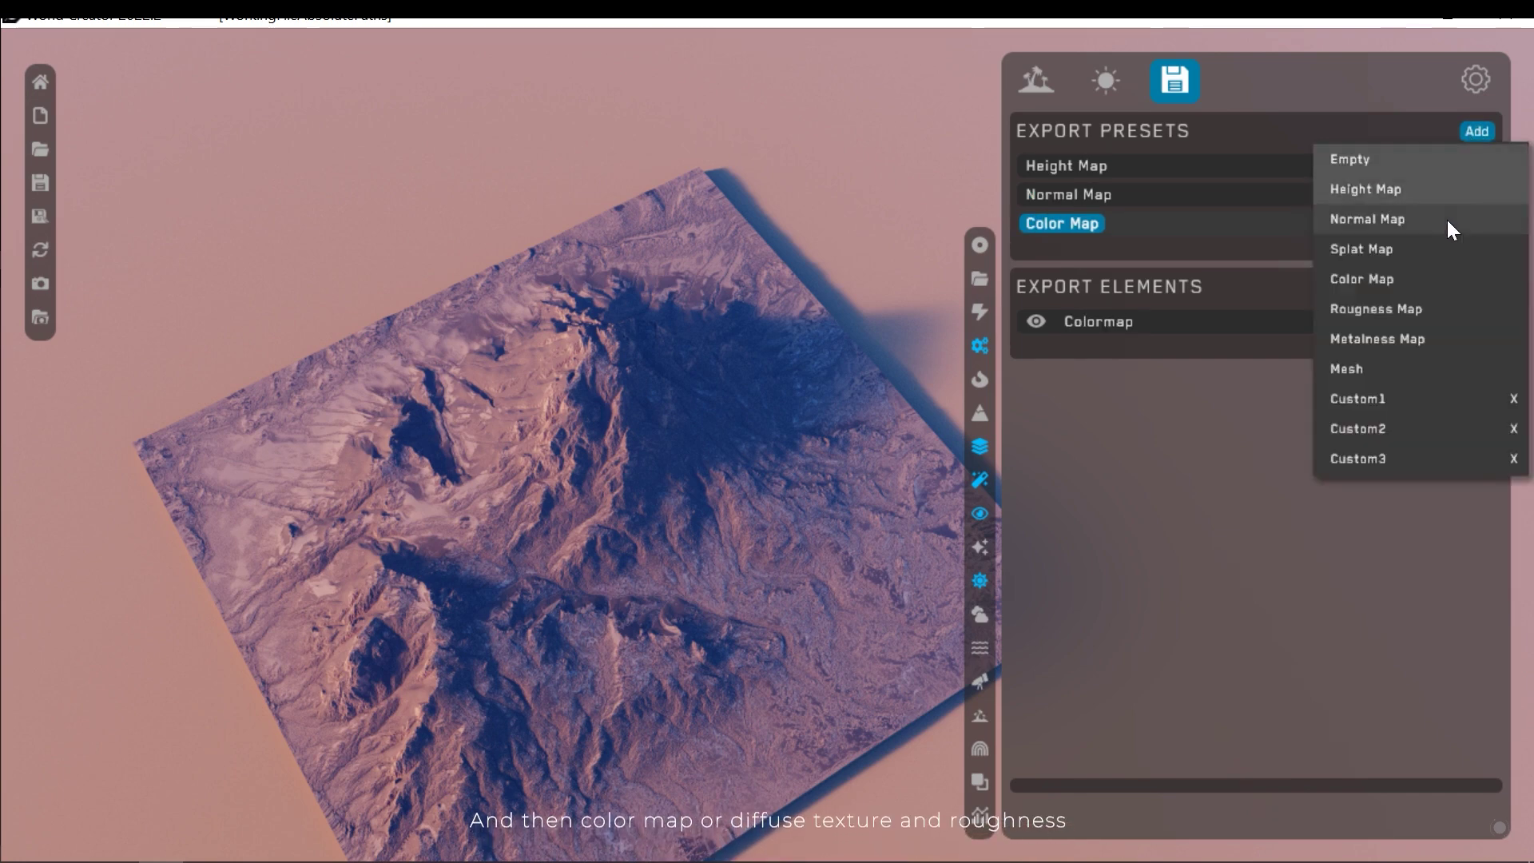
left_click(1419, 308)
left_click(1476, 131)
left_click(1379, 339)
left_click(1476, 131)
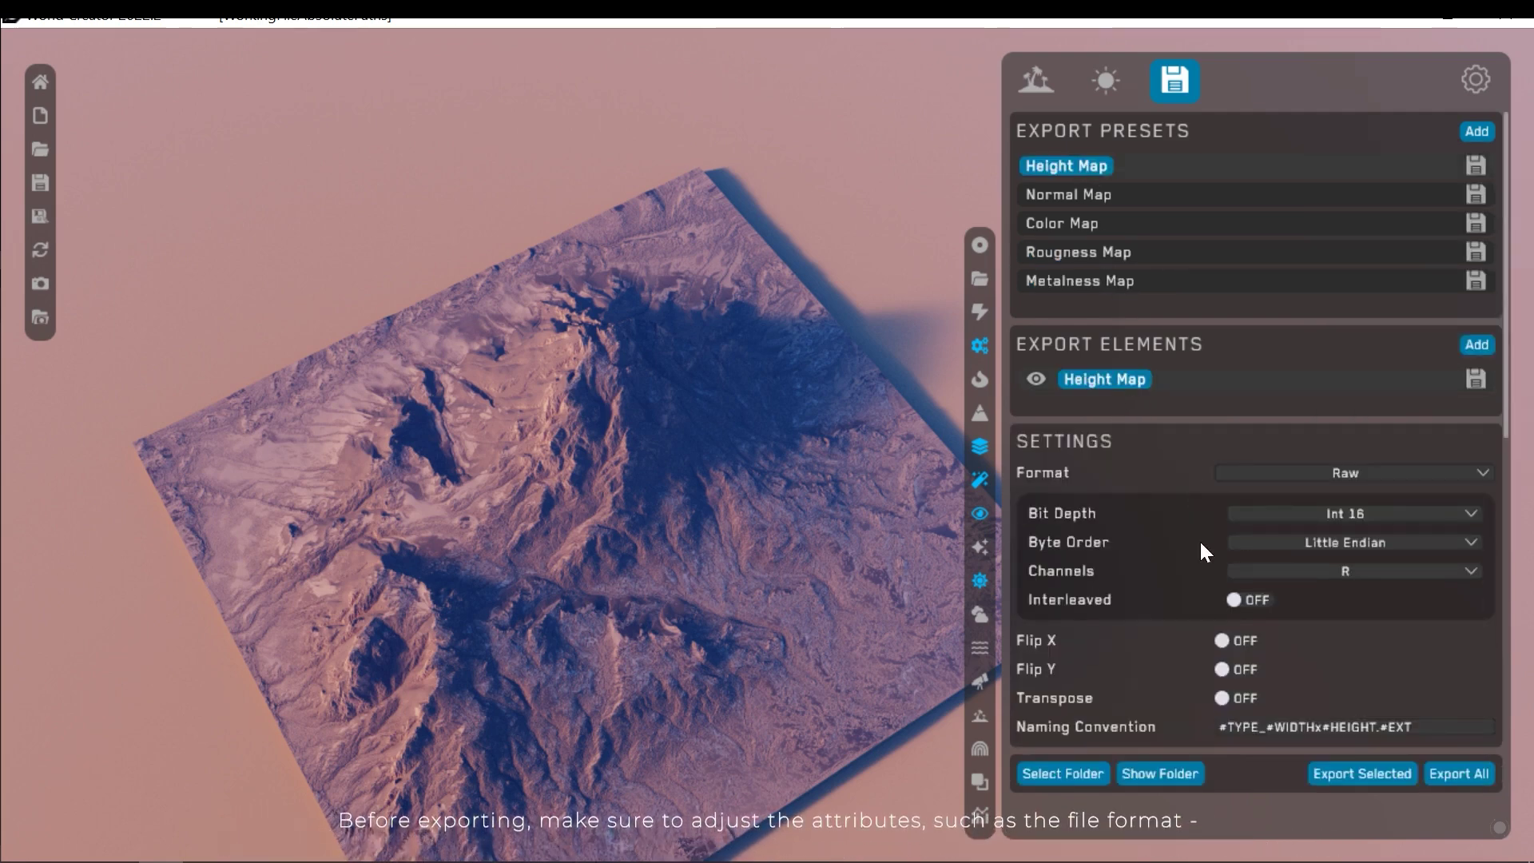
Keep the Height Map export at Raw format with Unity as the target engine
left_click(1314, 474)
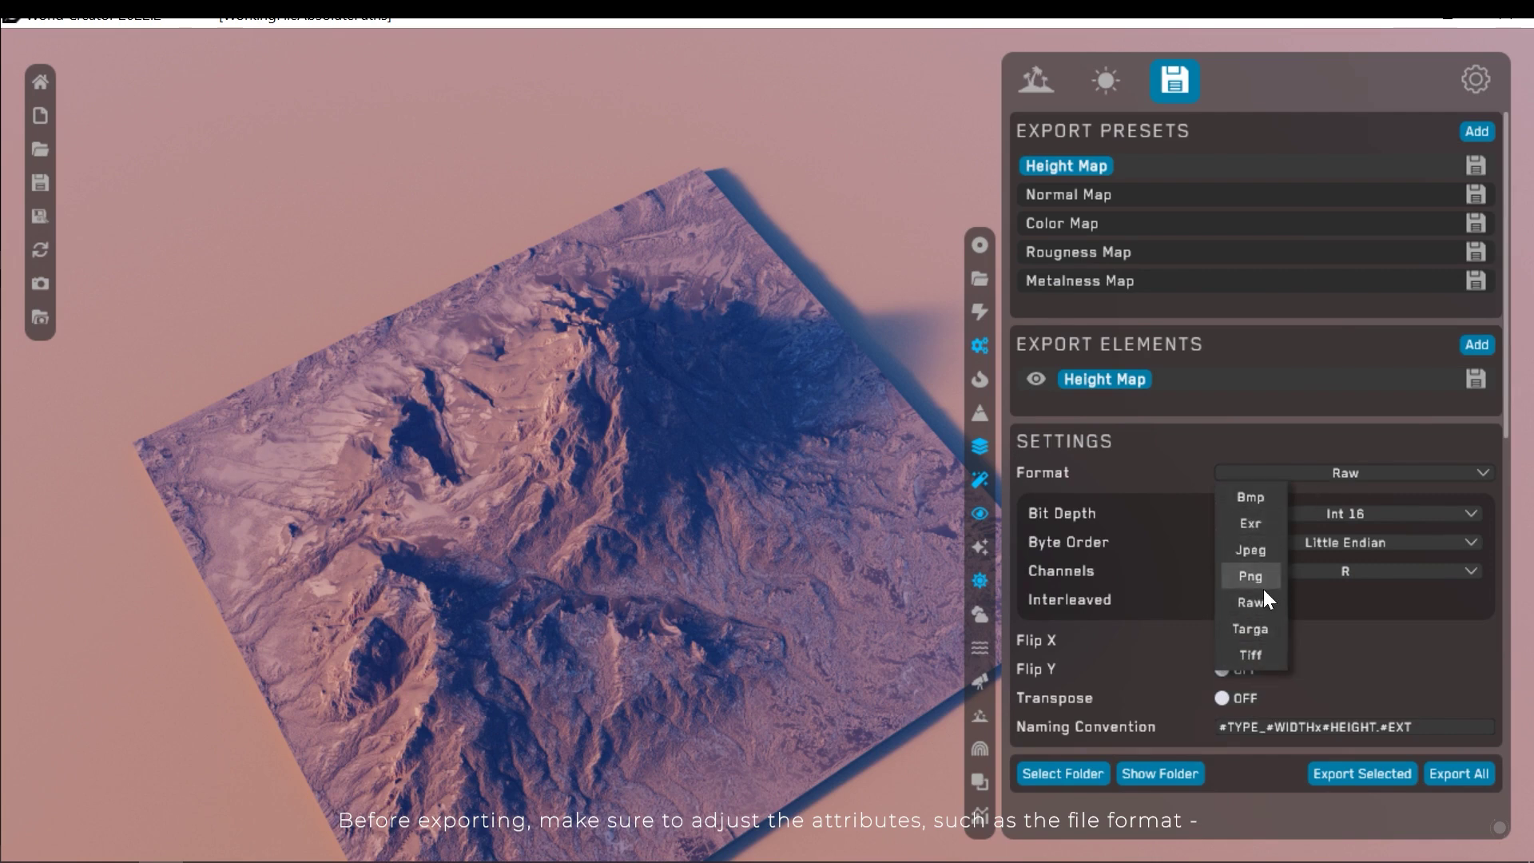
left_click(1136, 431)
scroll(1301, 500, "down", 1)
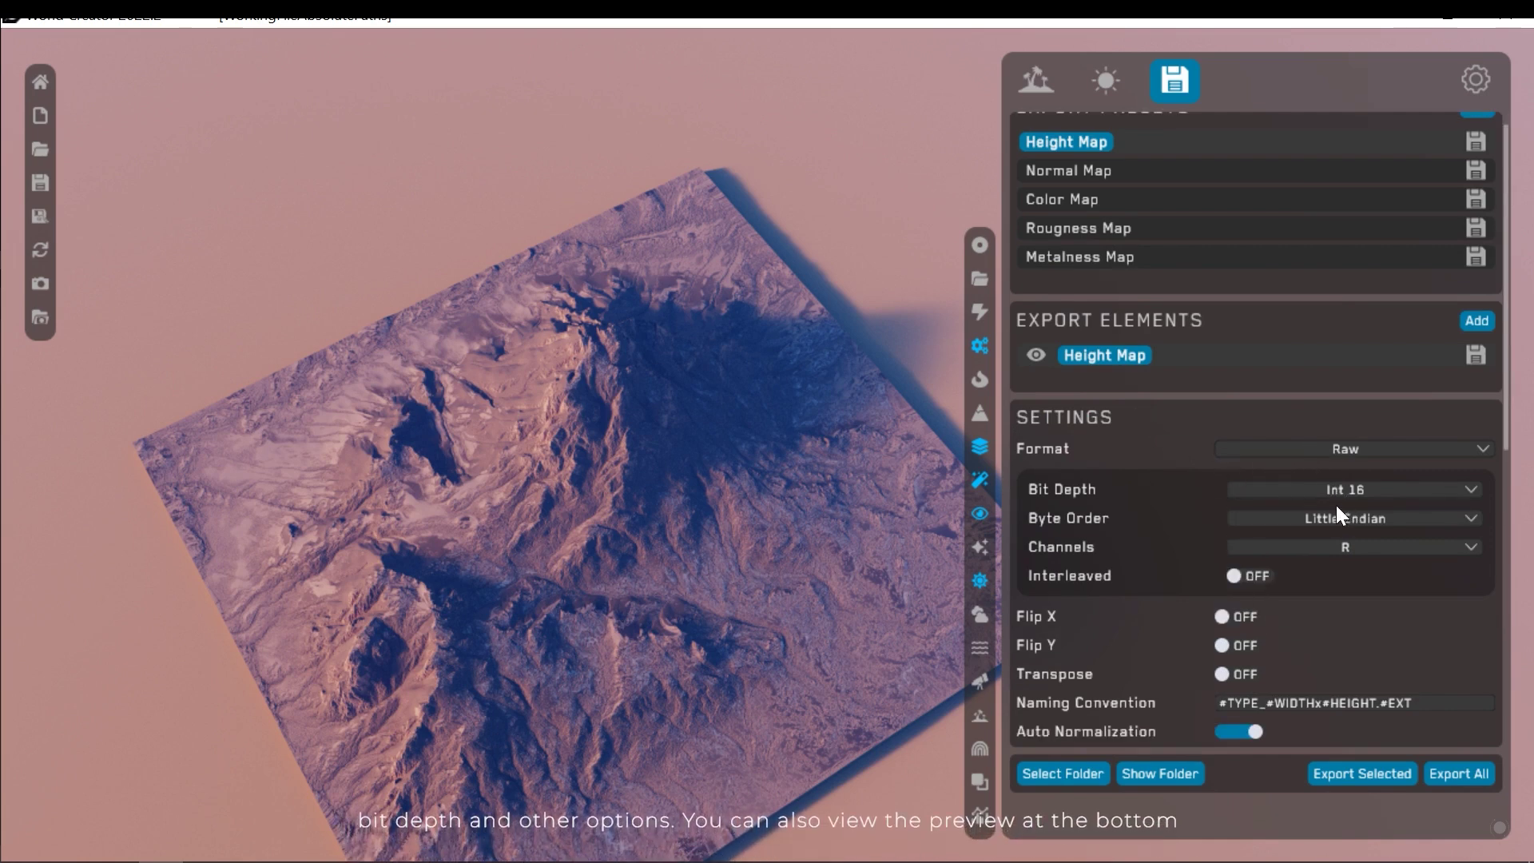
scroll(1328, 527, "down", 7)
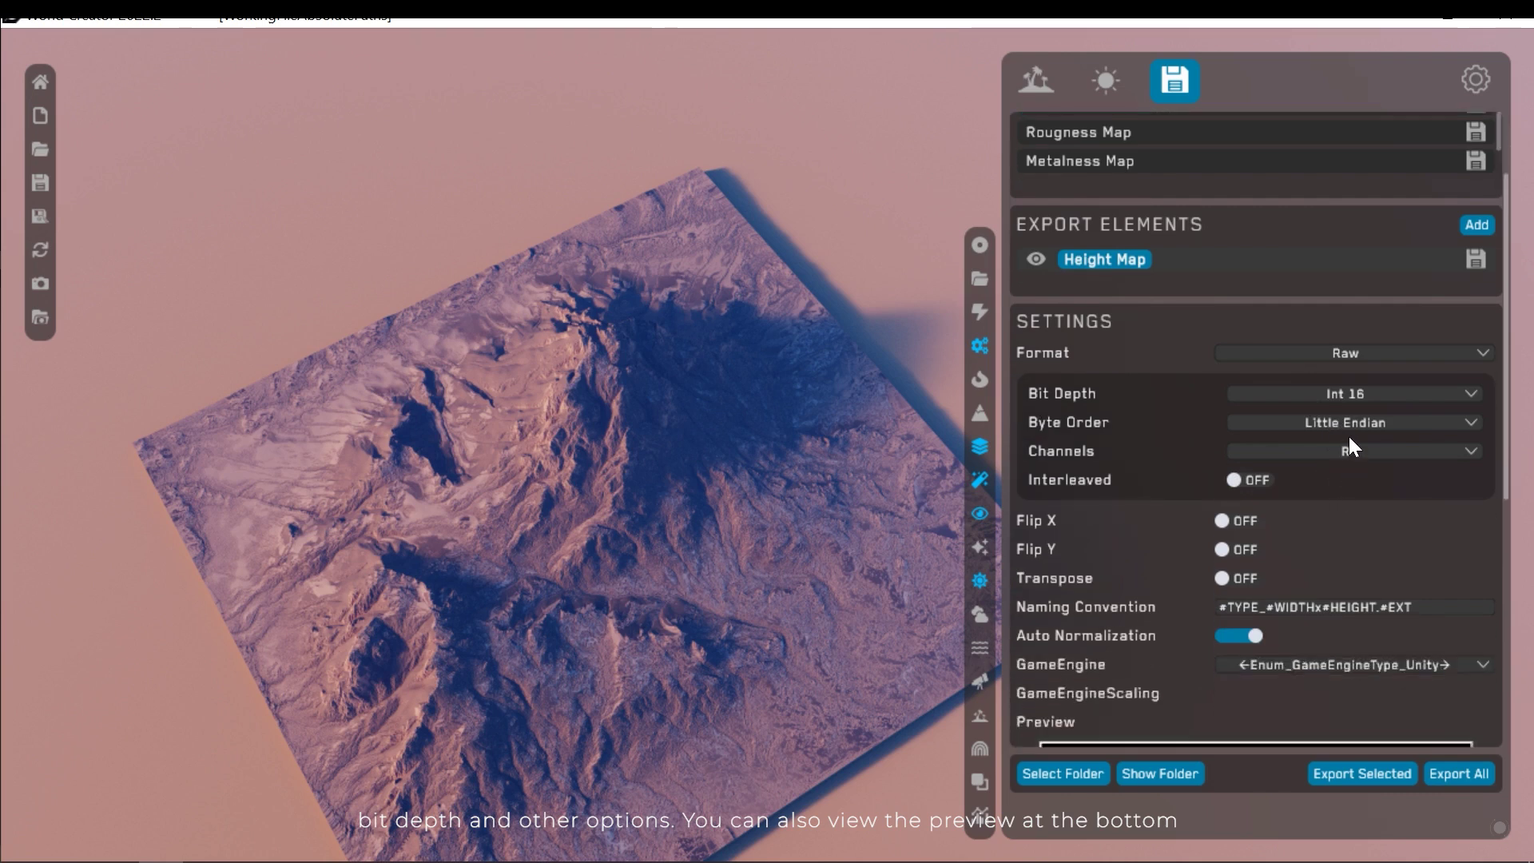
scroll(1331, 414, "down", 10)
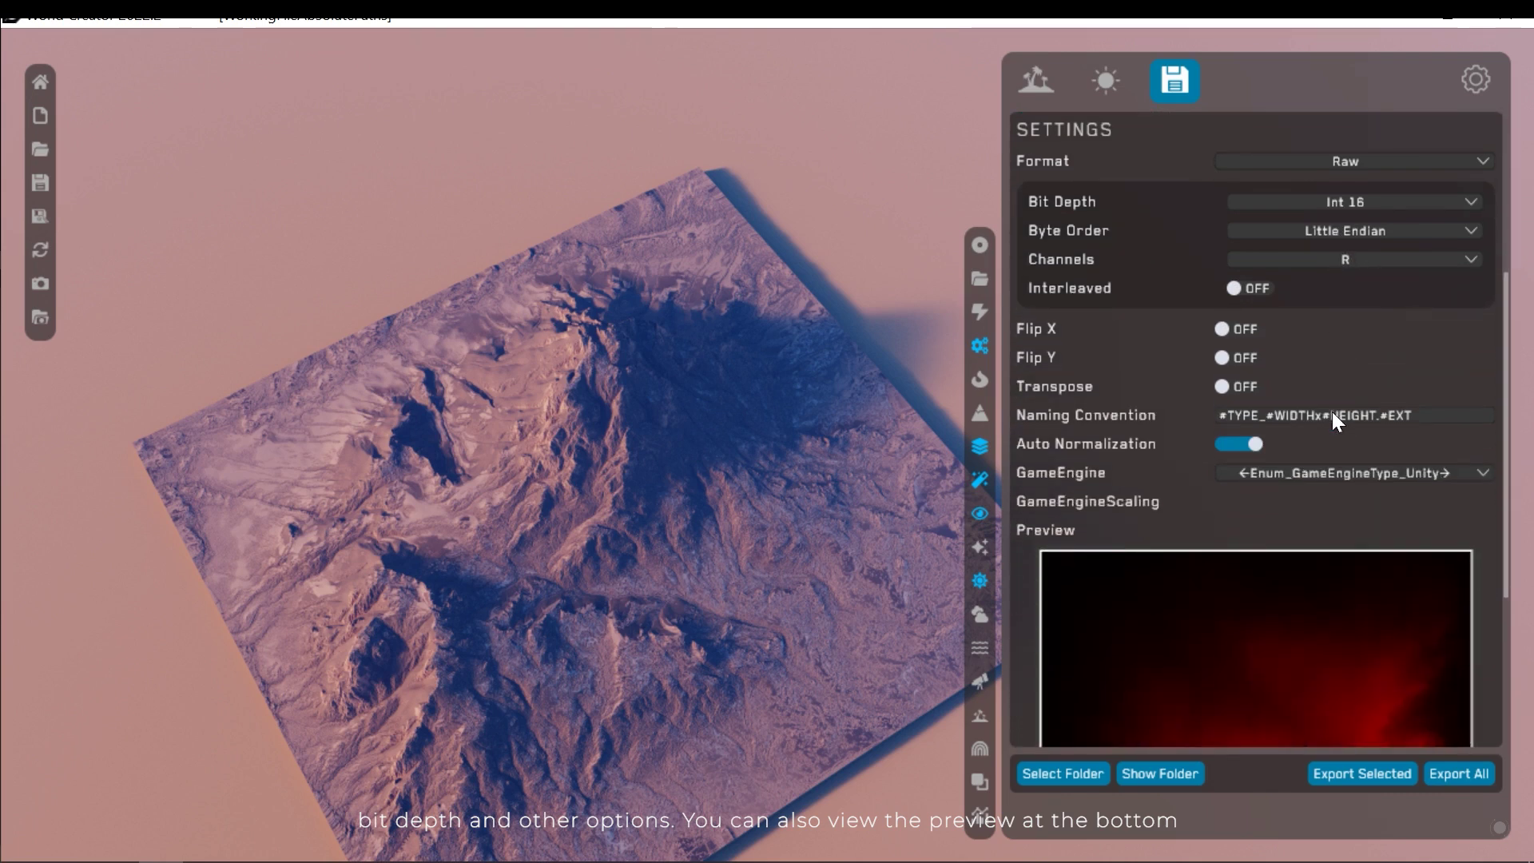
left_click(1309, 354)
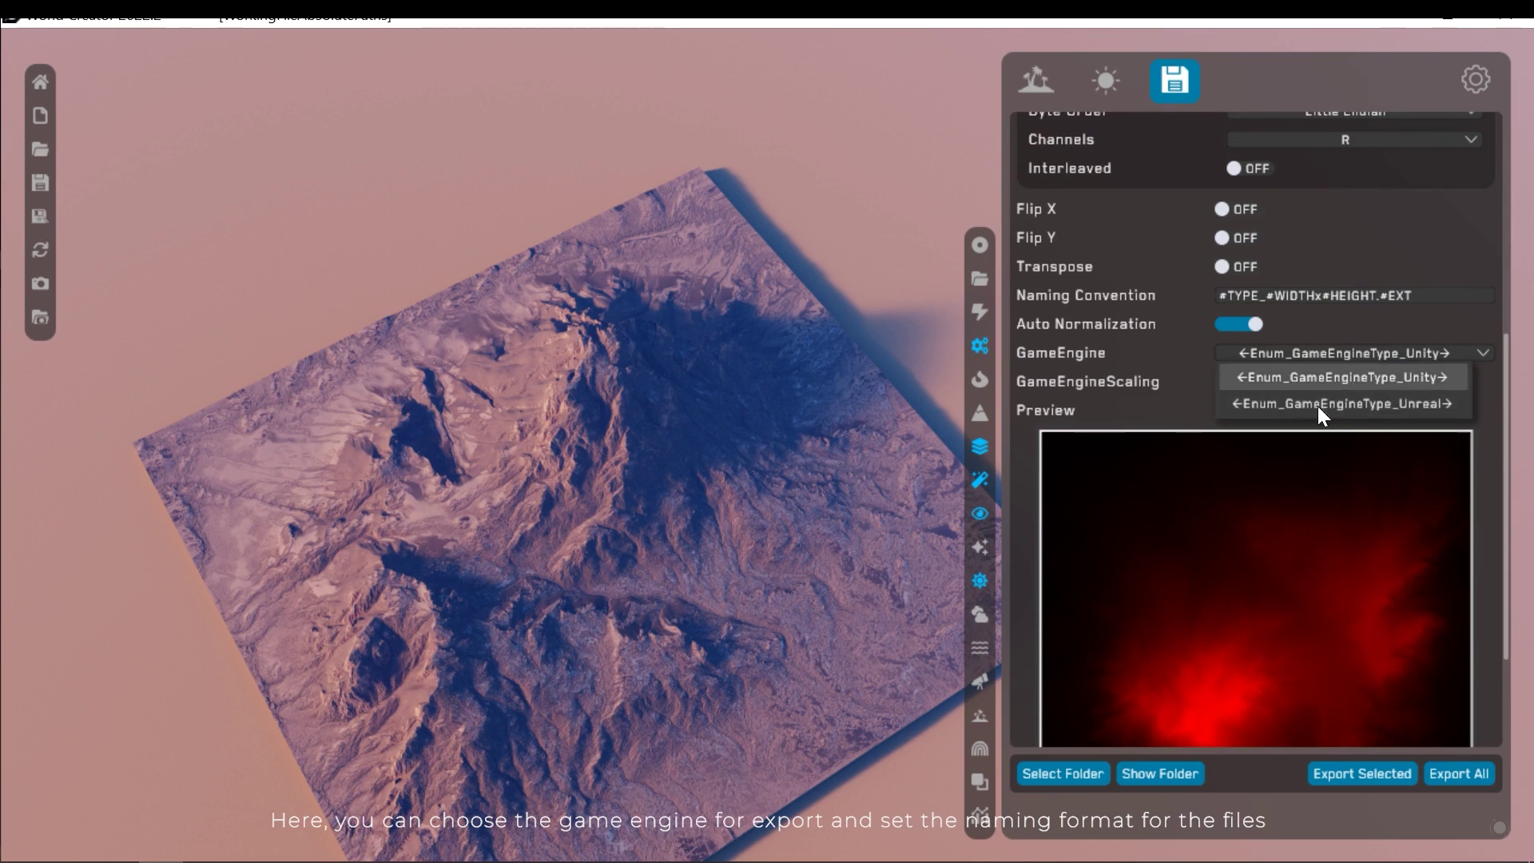
left_click(1134, 354)
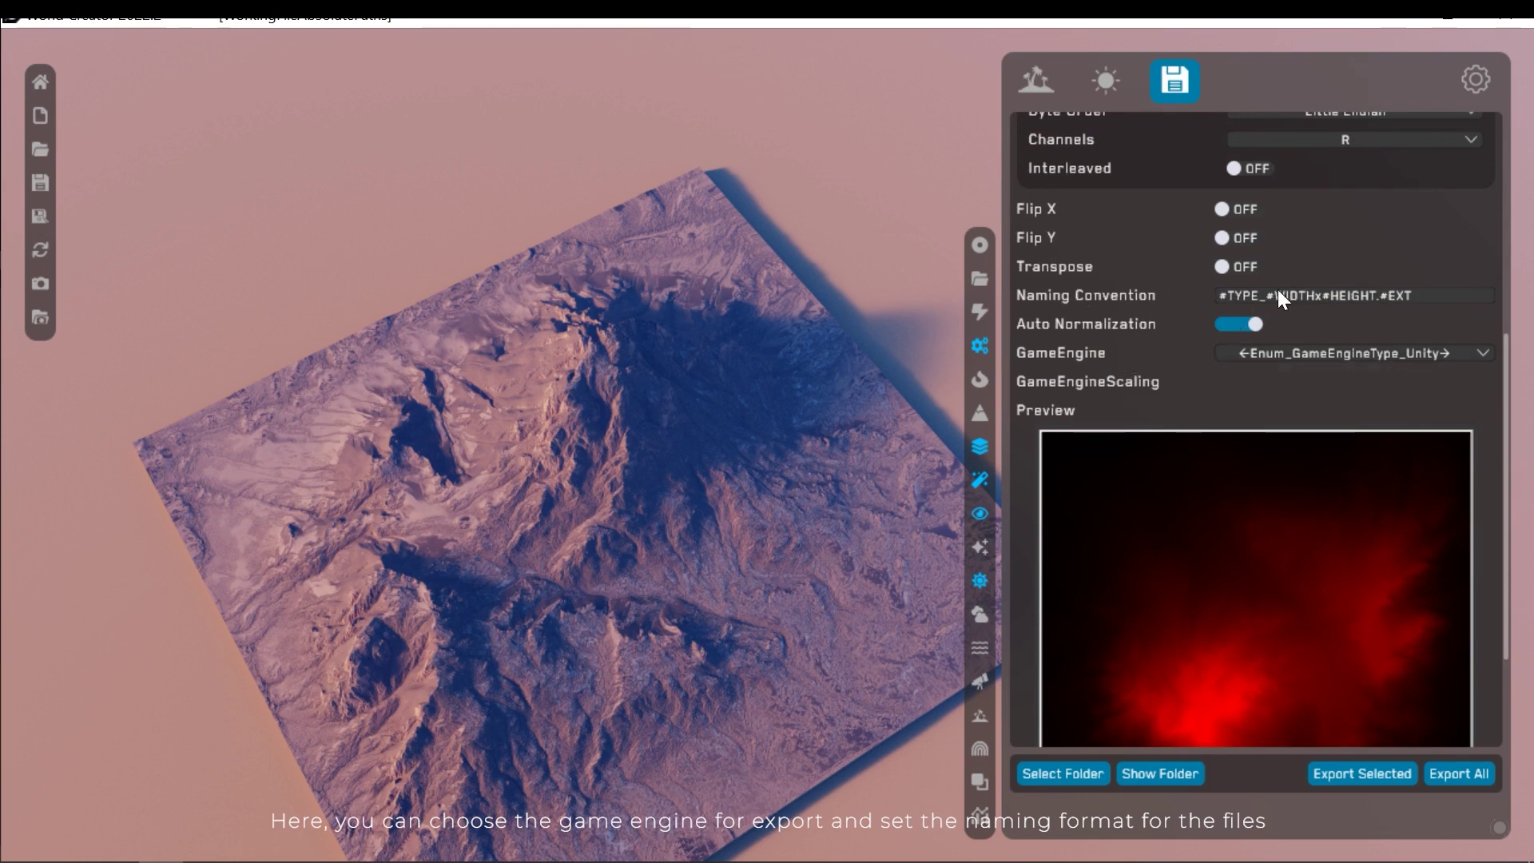
scroll(1163, 319, "up", 5)
Show and review the Normal Map preset's export settings and preview
left_click(1069, 195)
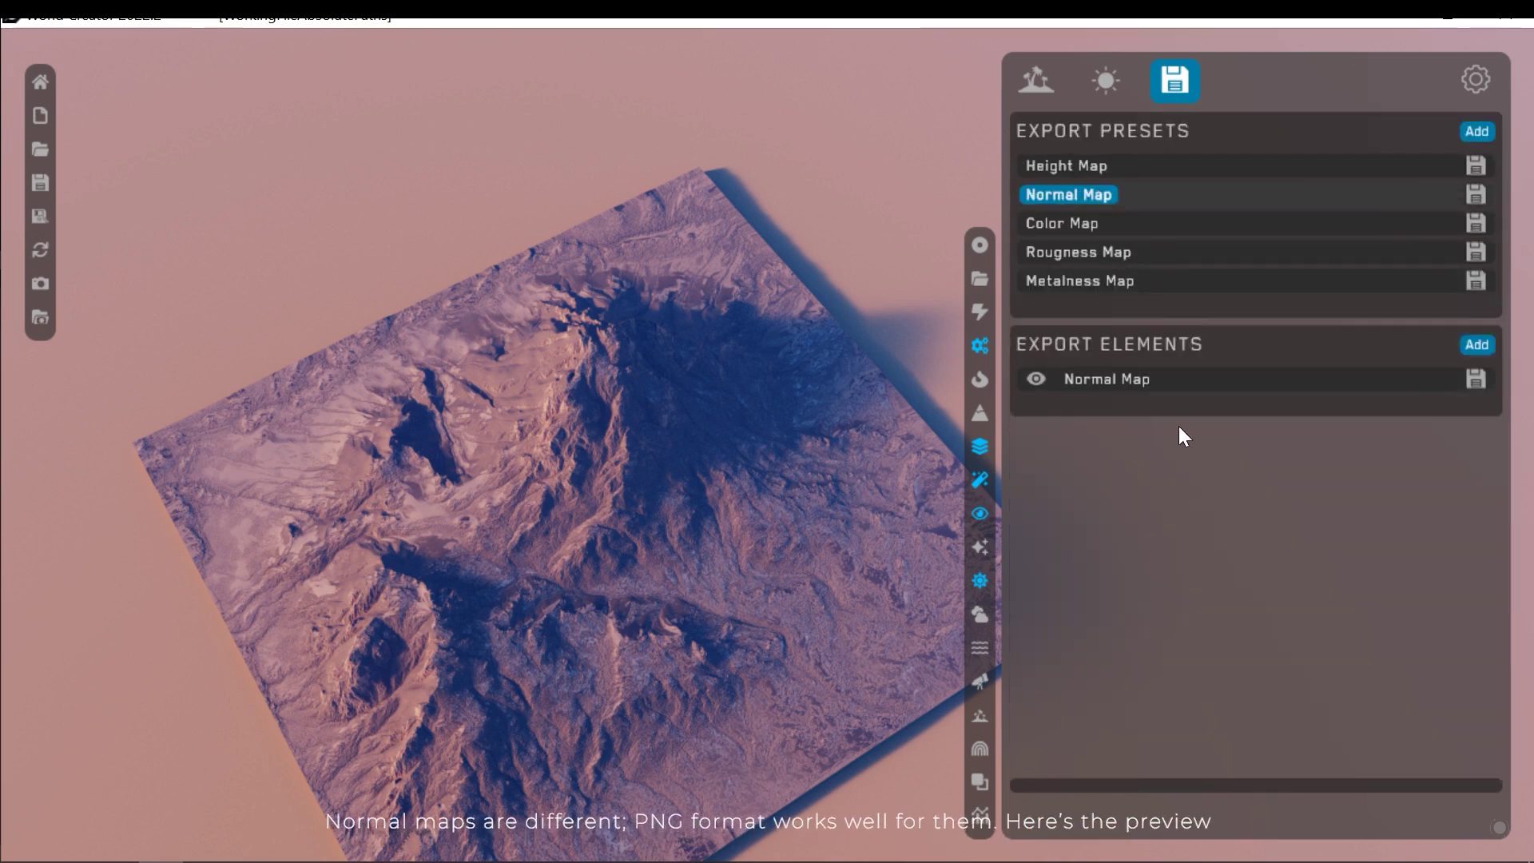
scroll(1265, 497, "down", 1)
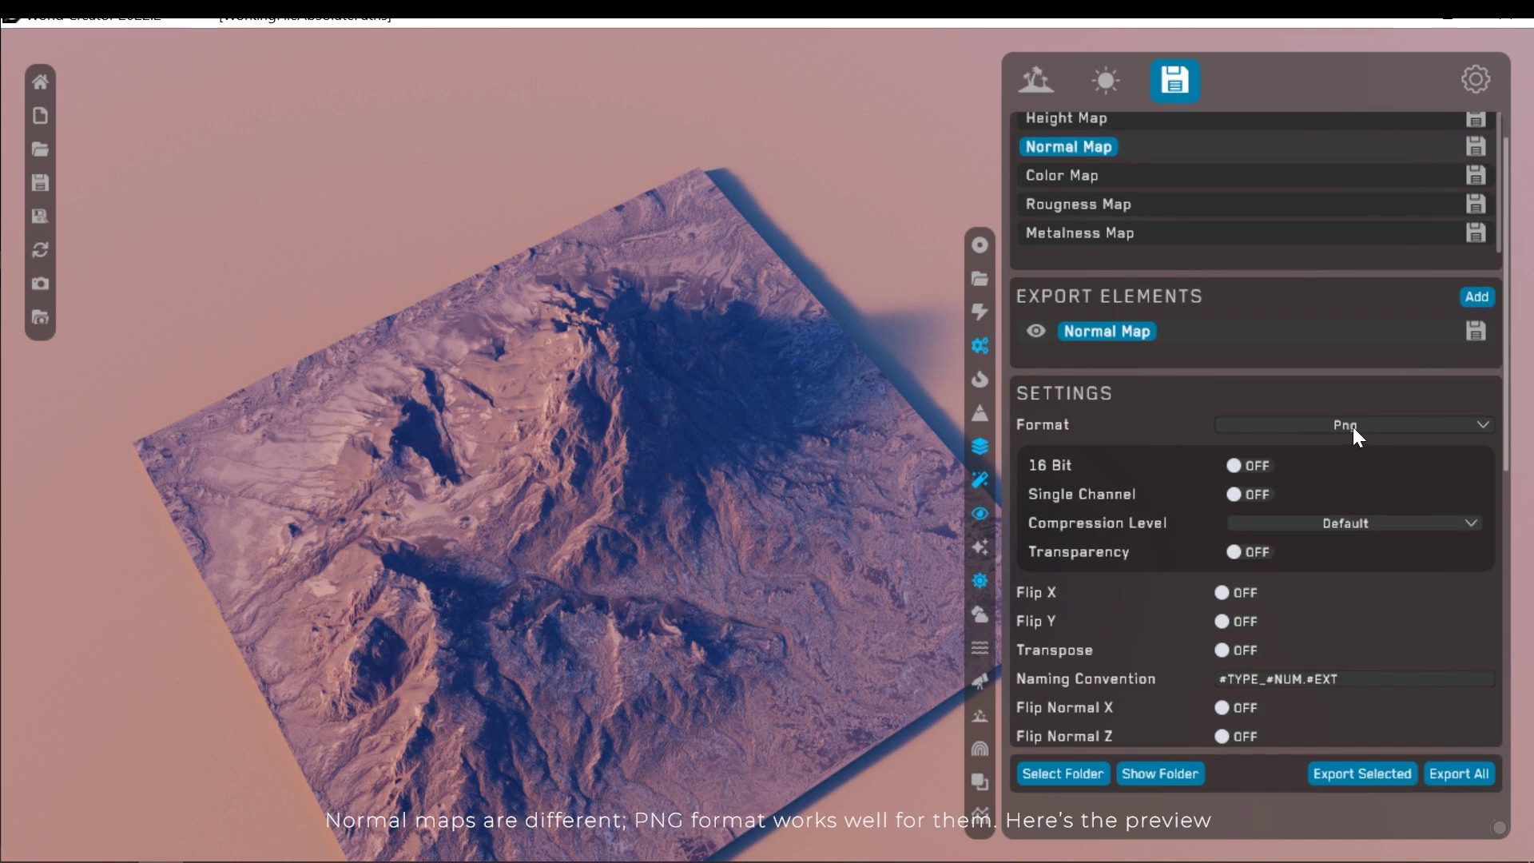
scroll(1111, 471, "down", 10)
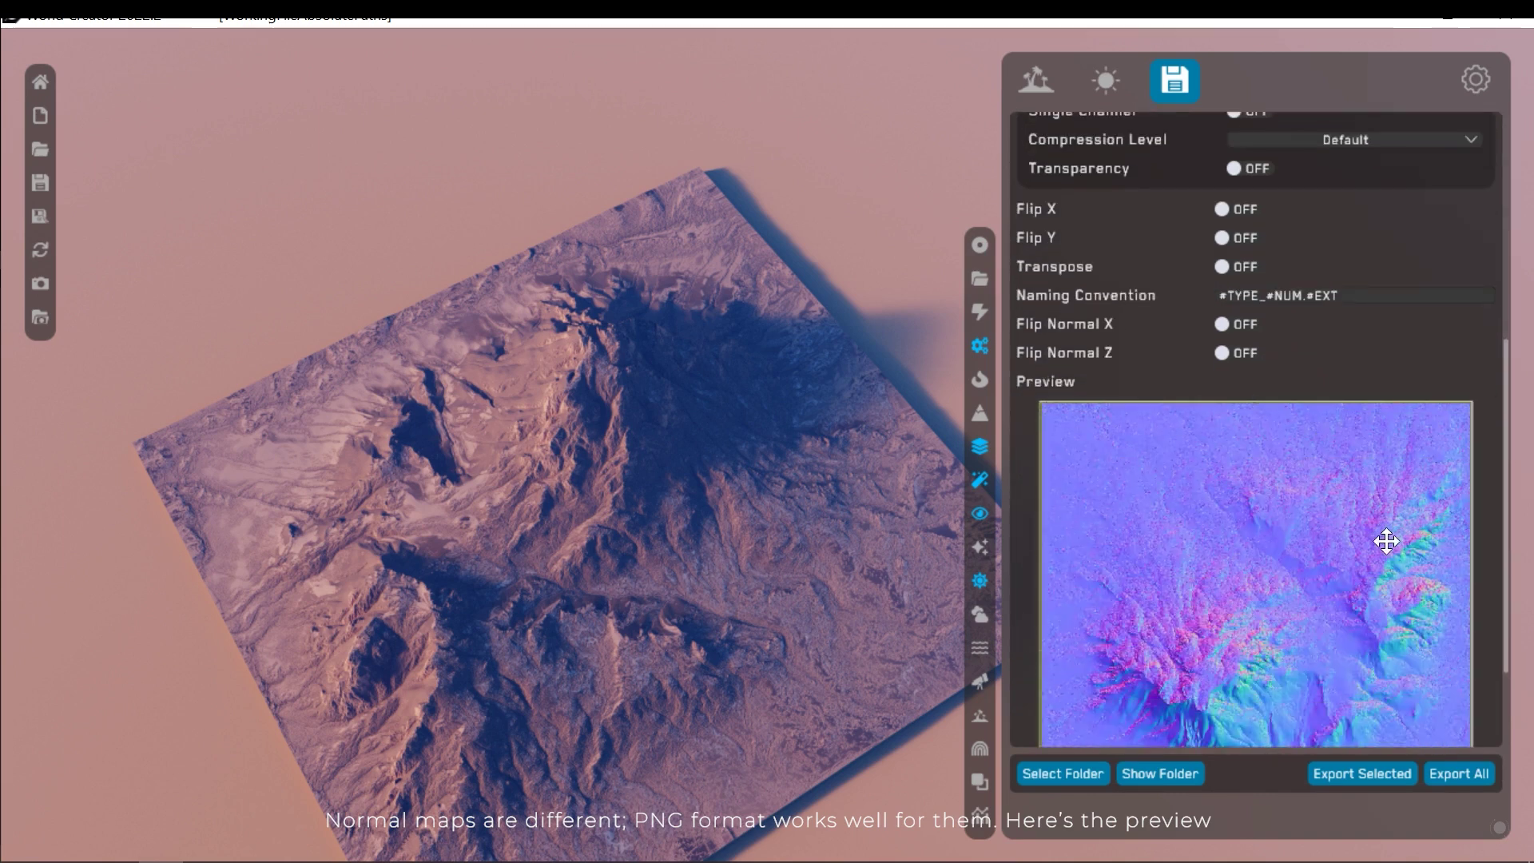
scroll(1258, 395, "up", 5)
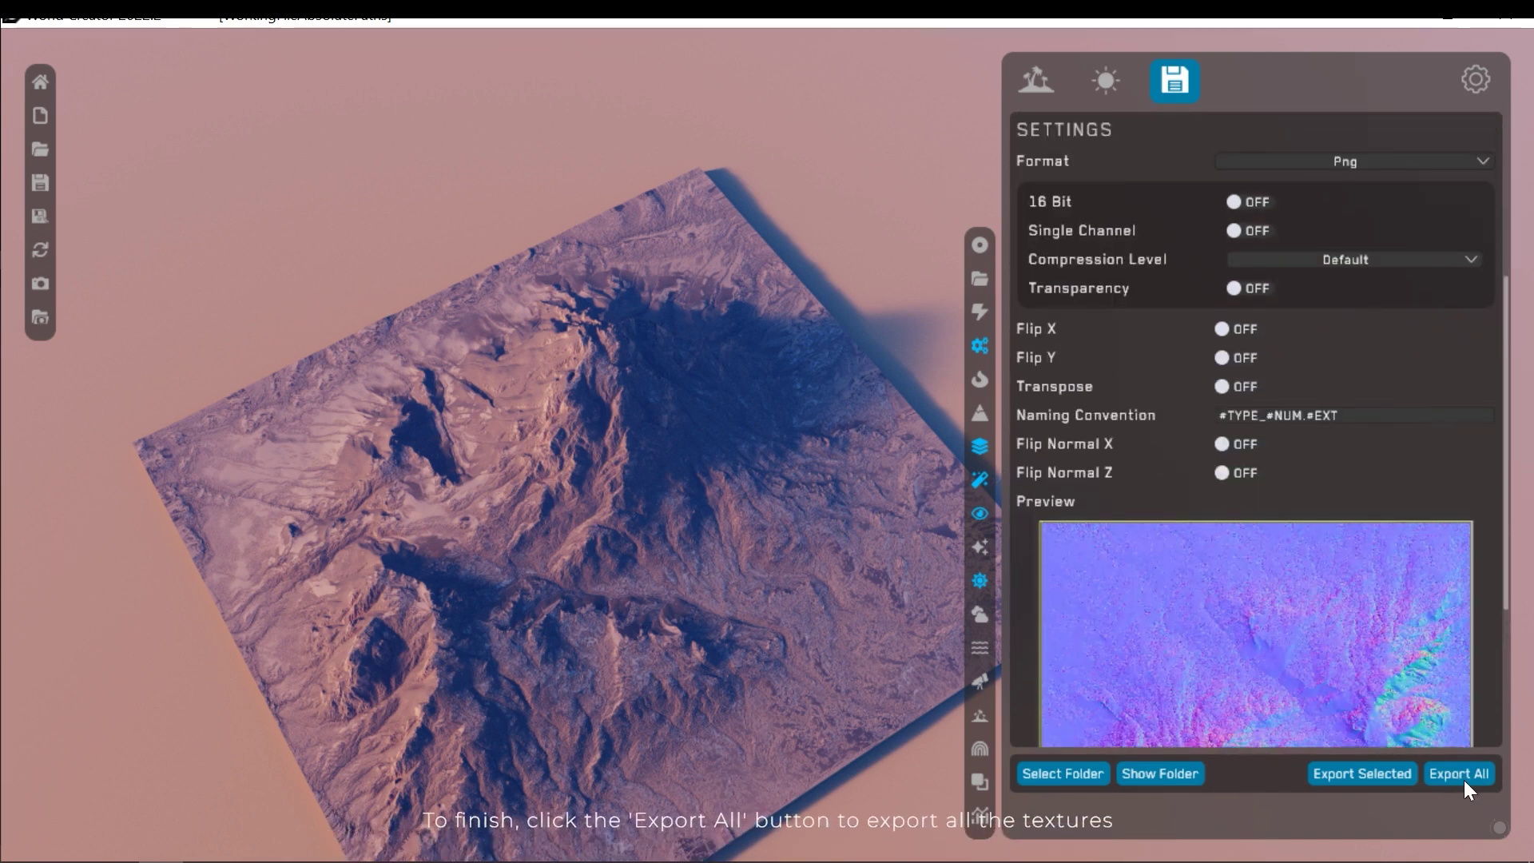
scroll(1273, 485, "up", 2)
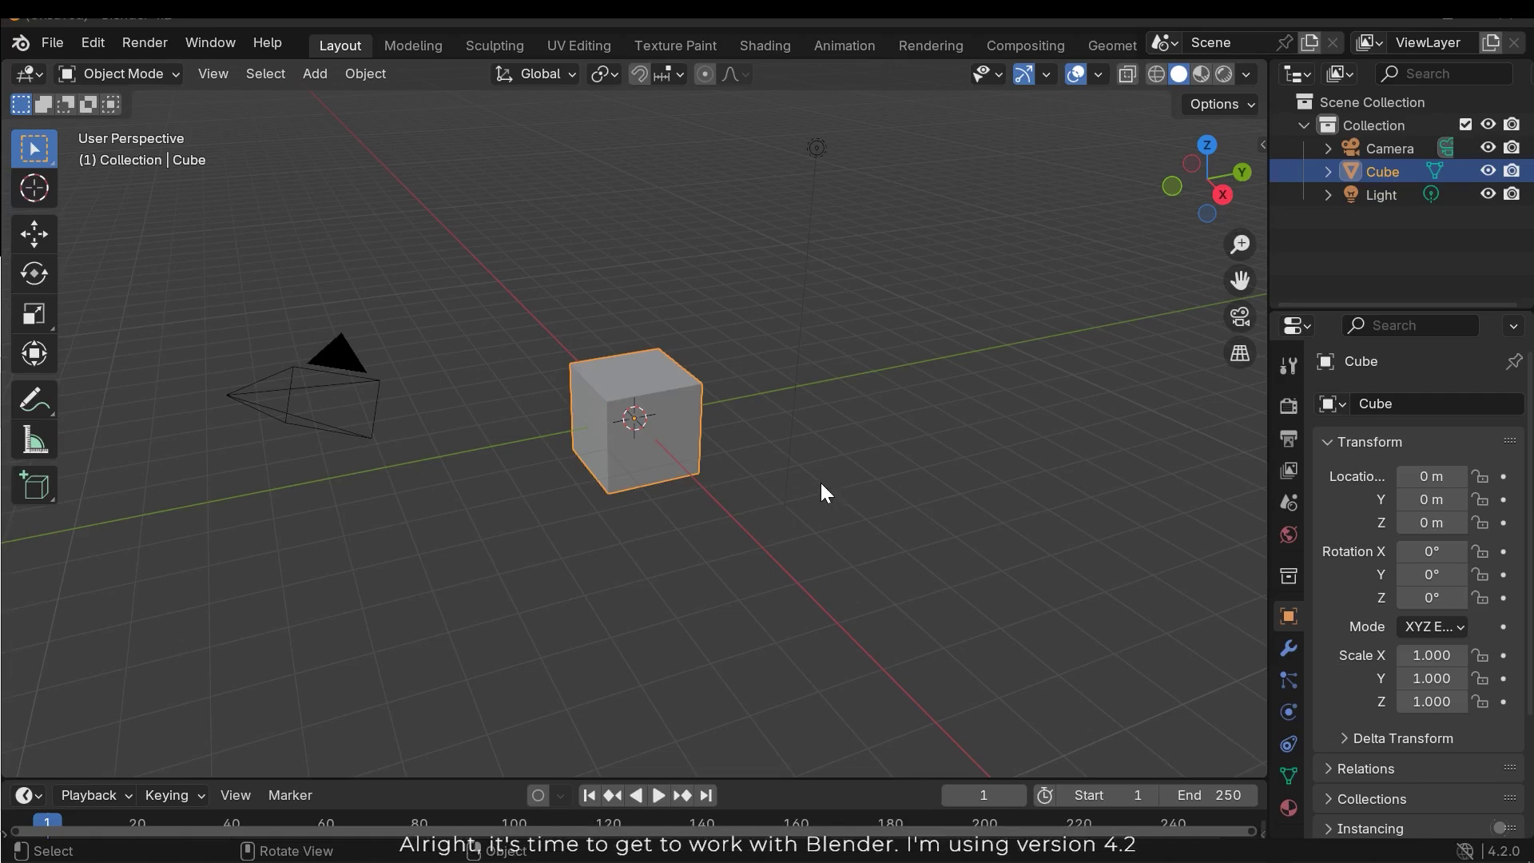
Orbit around Blender's startup scene and delete the default cube
middle_click_drag(821, 482, 1071, 576)
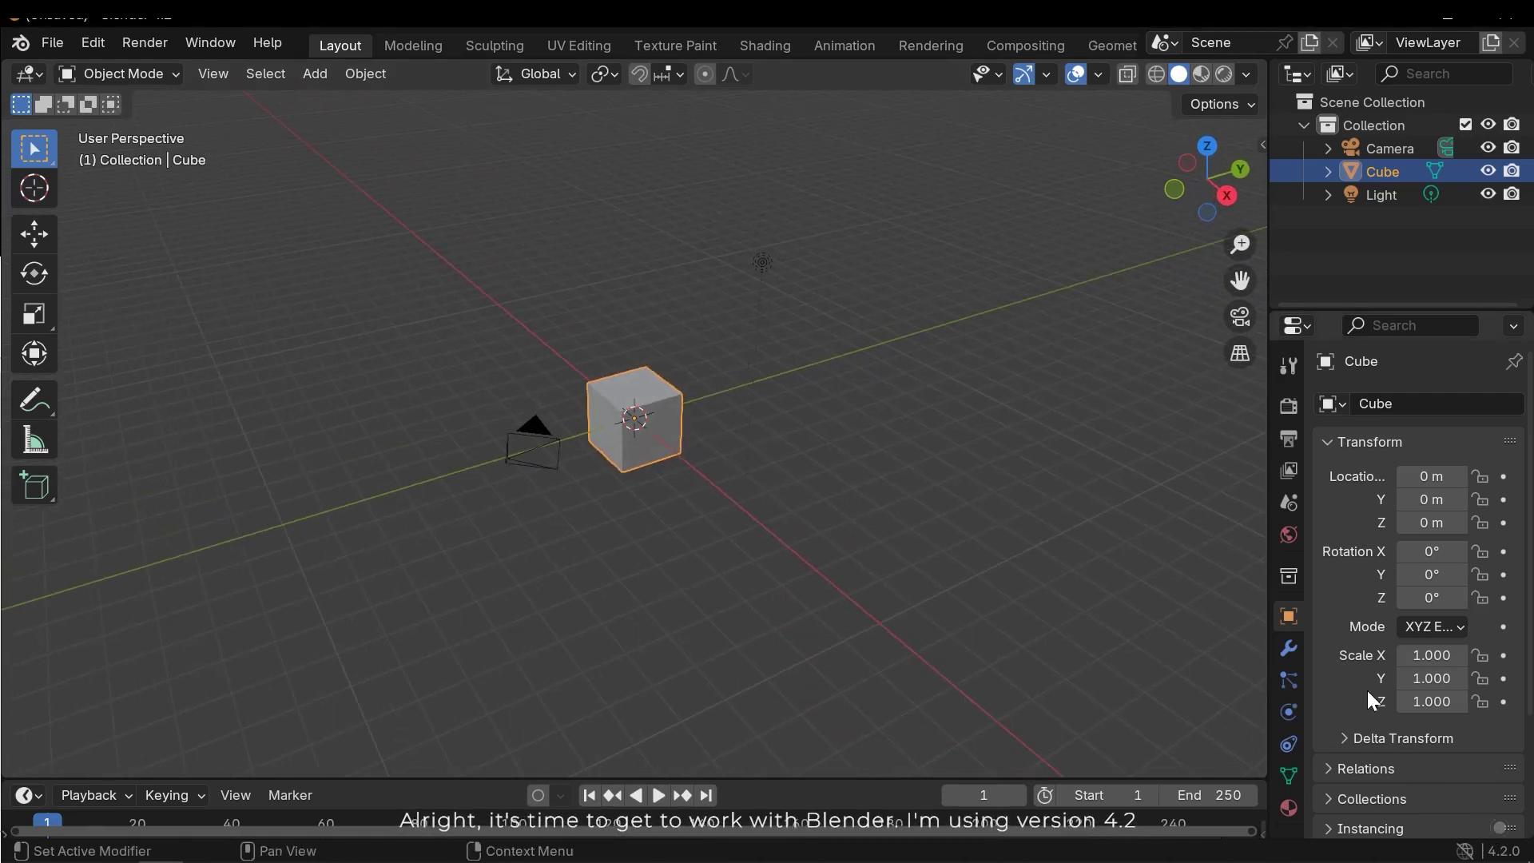
middle_click_drag(919, 453, 981, 505)
key("Delete")
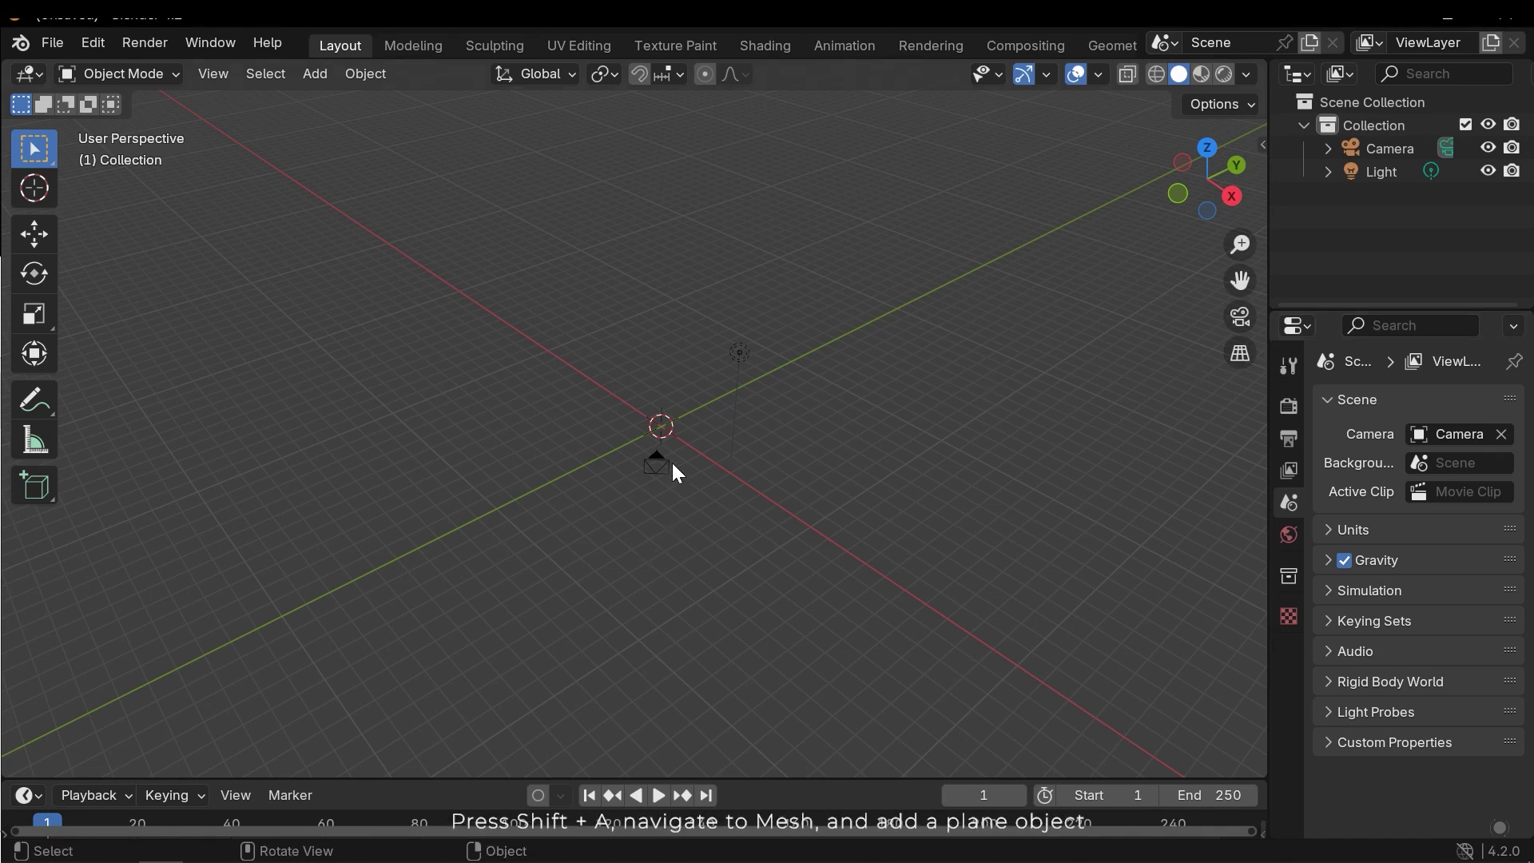
Add a mesh plane and scale it up to 59.77
key("shift+a")
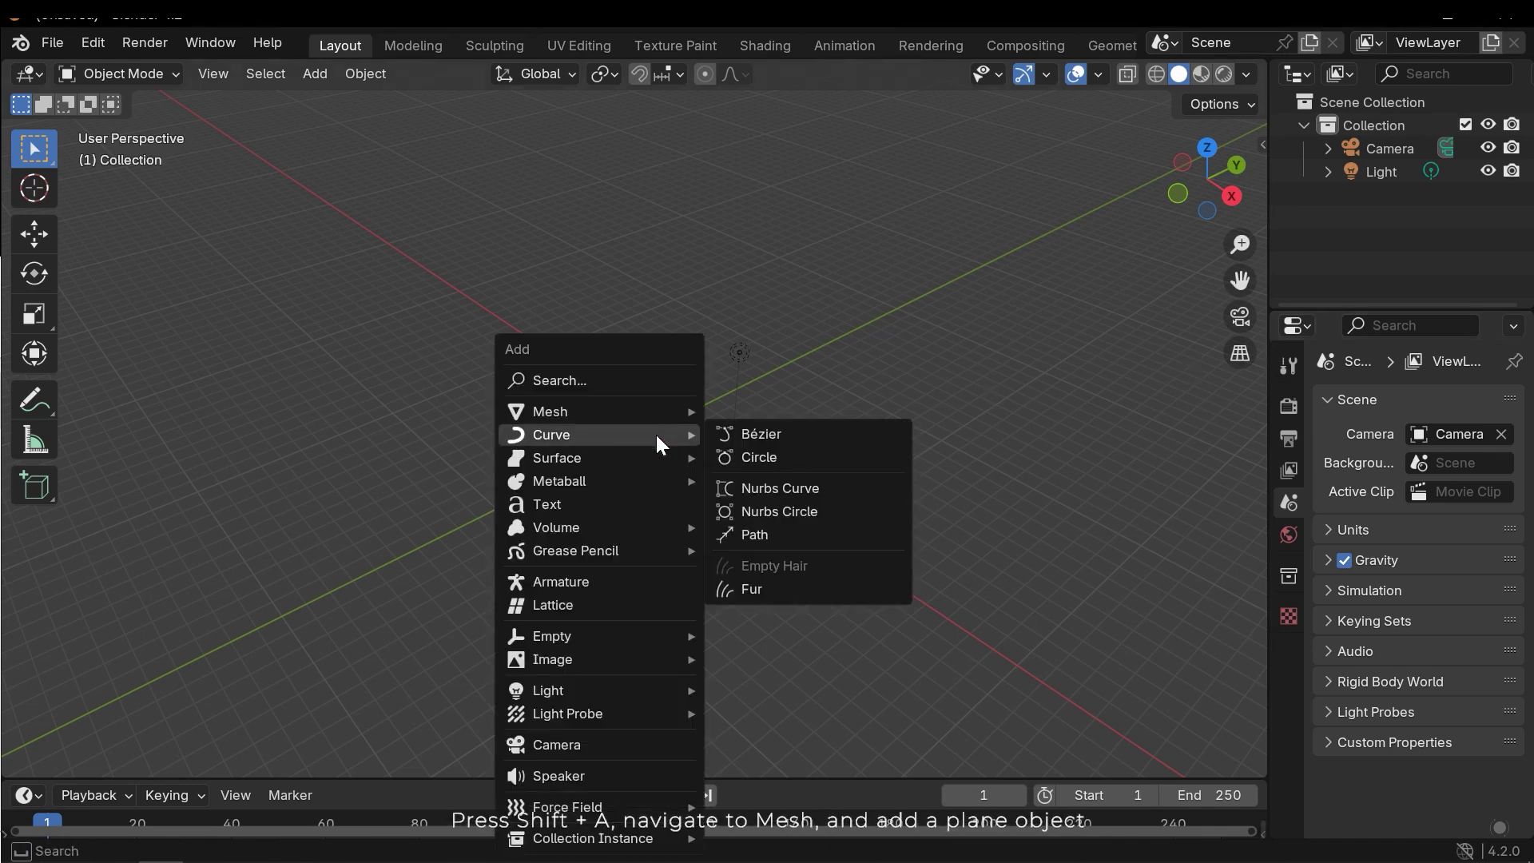
mouse_move(583, 409)
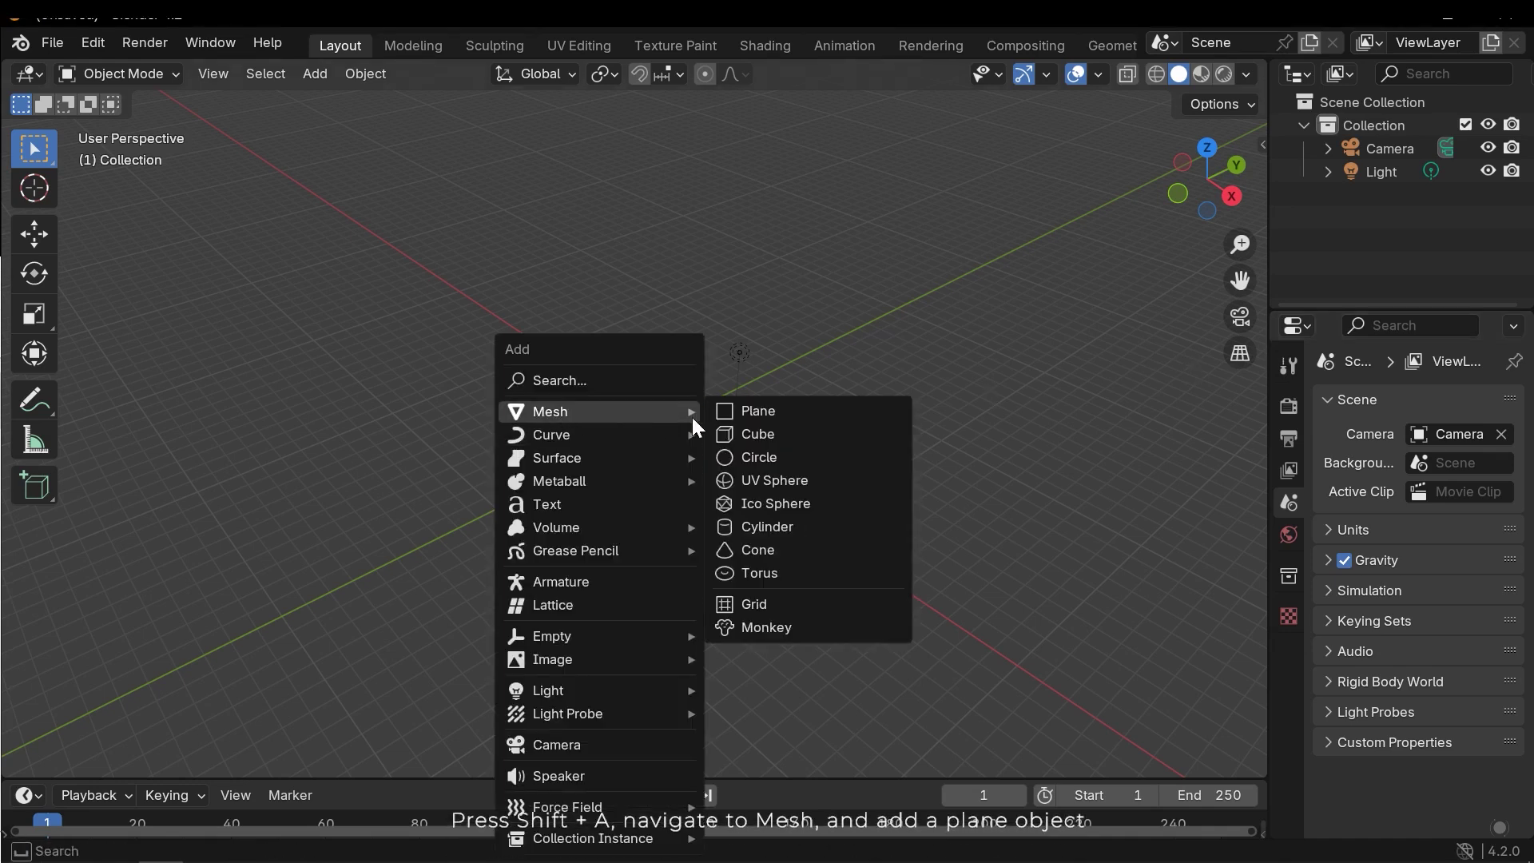
left_click(765, 412)
key("s")
left_click(828, 569)
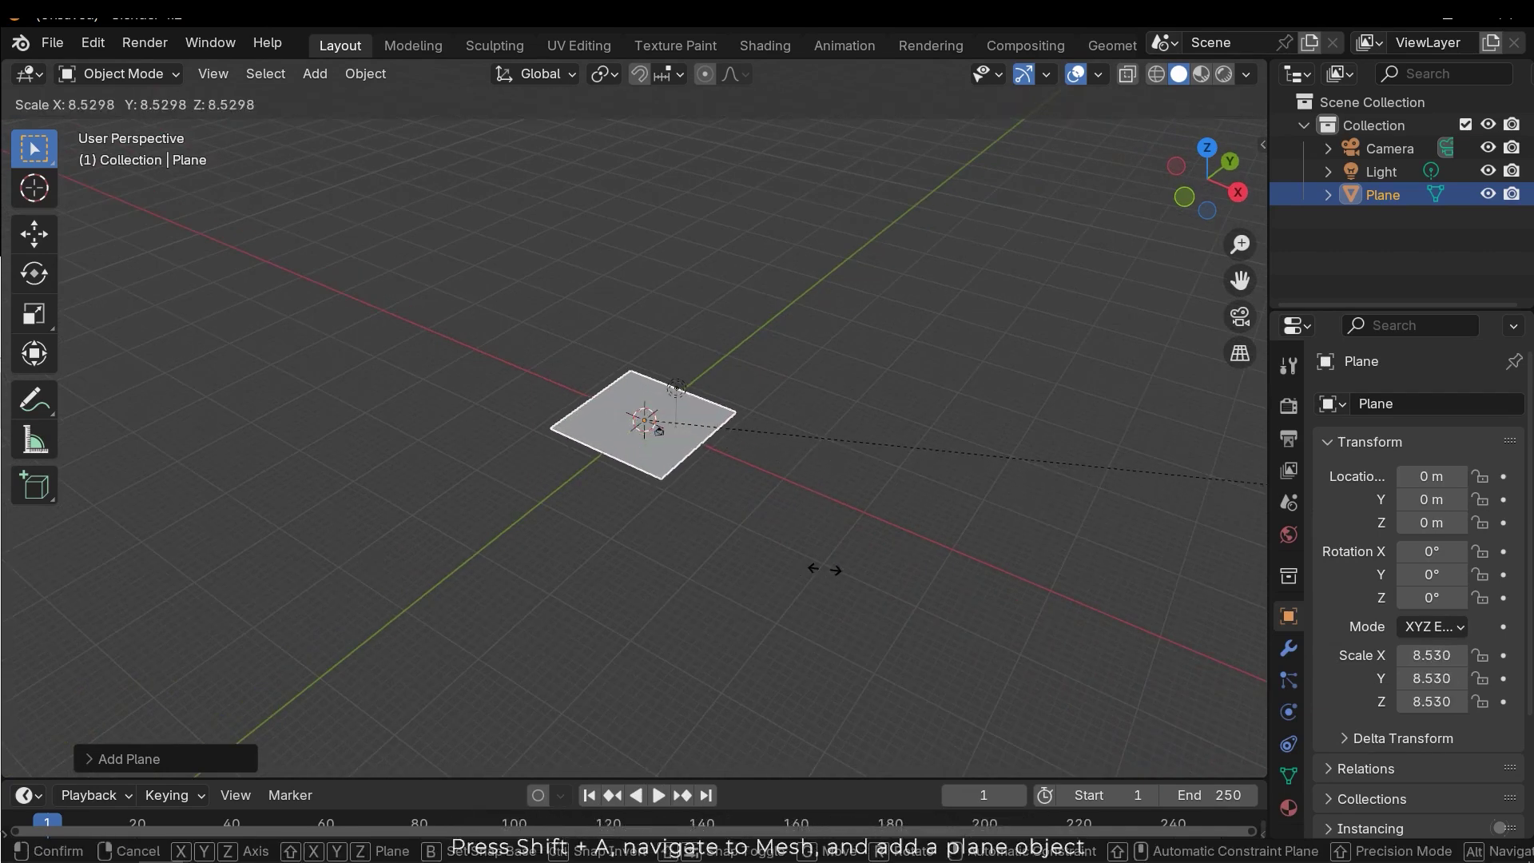
key("s")
left_click(195, 500)
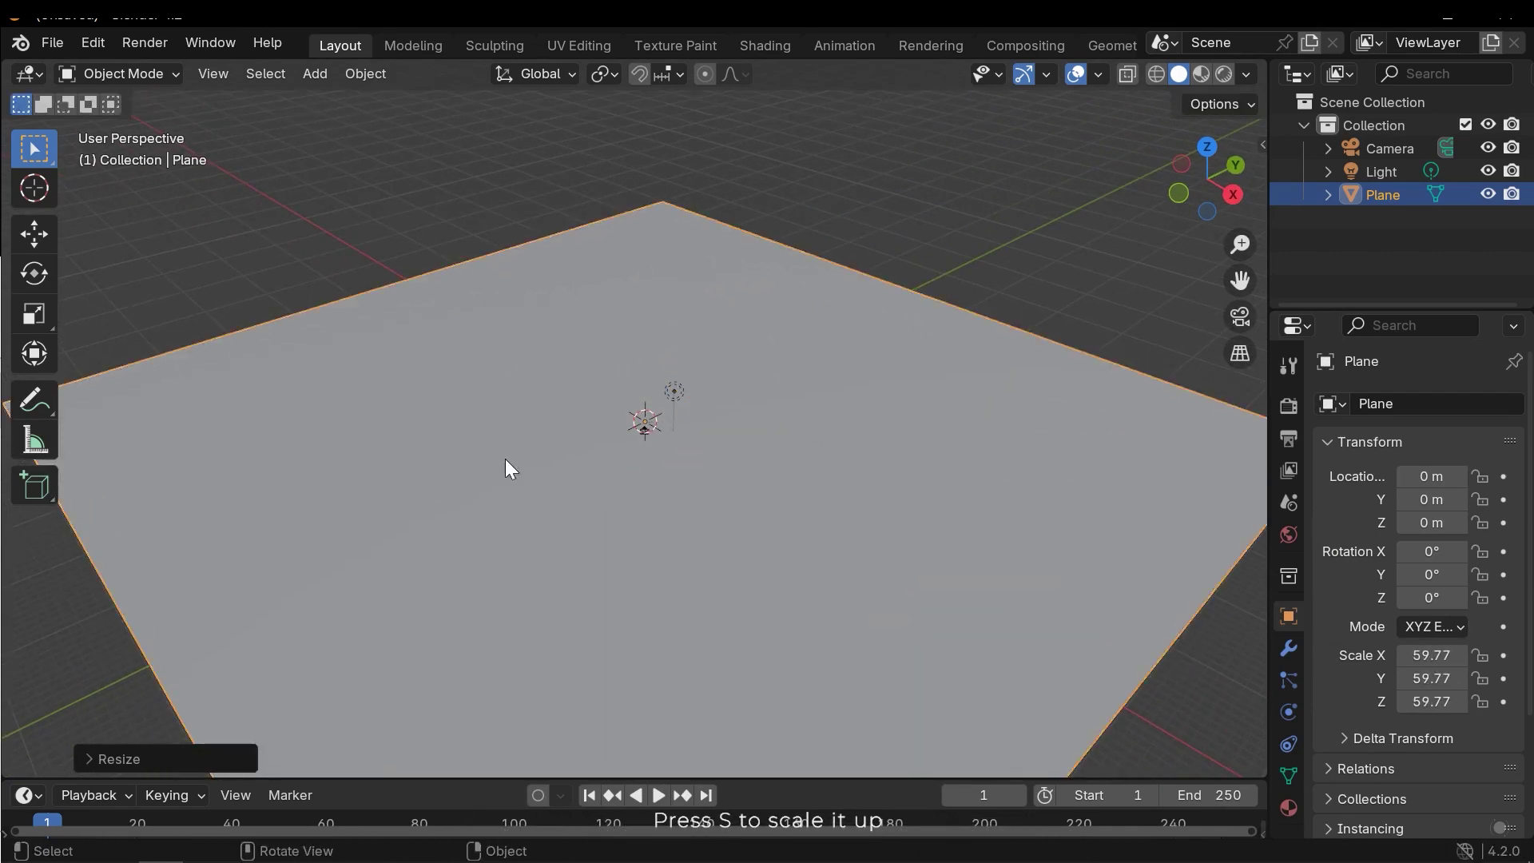
scroll(504, 451, "down", 5)
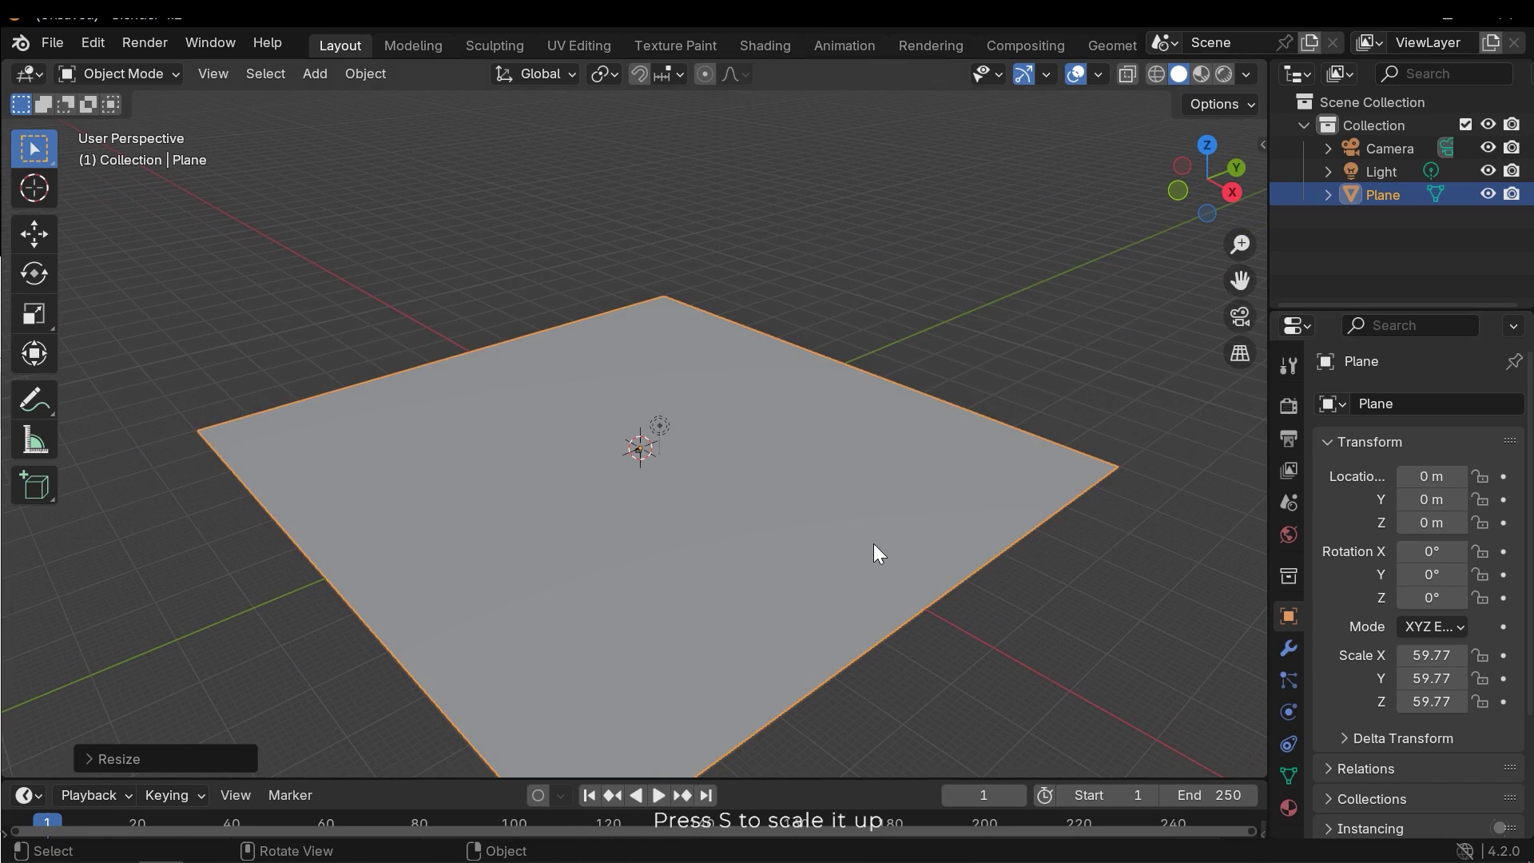
Give the plane a Simple Subdivision Surface modifier with viewport levels 2
left_click(1288, 647)
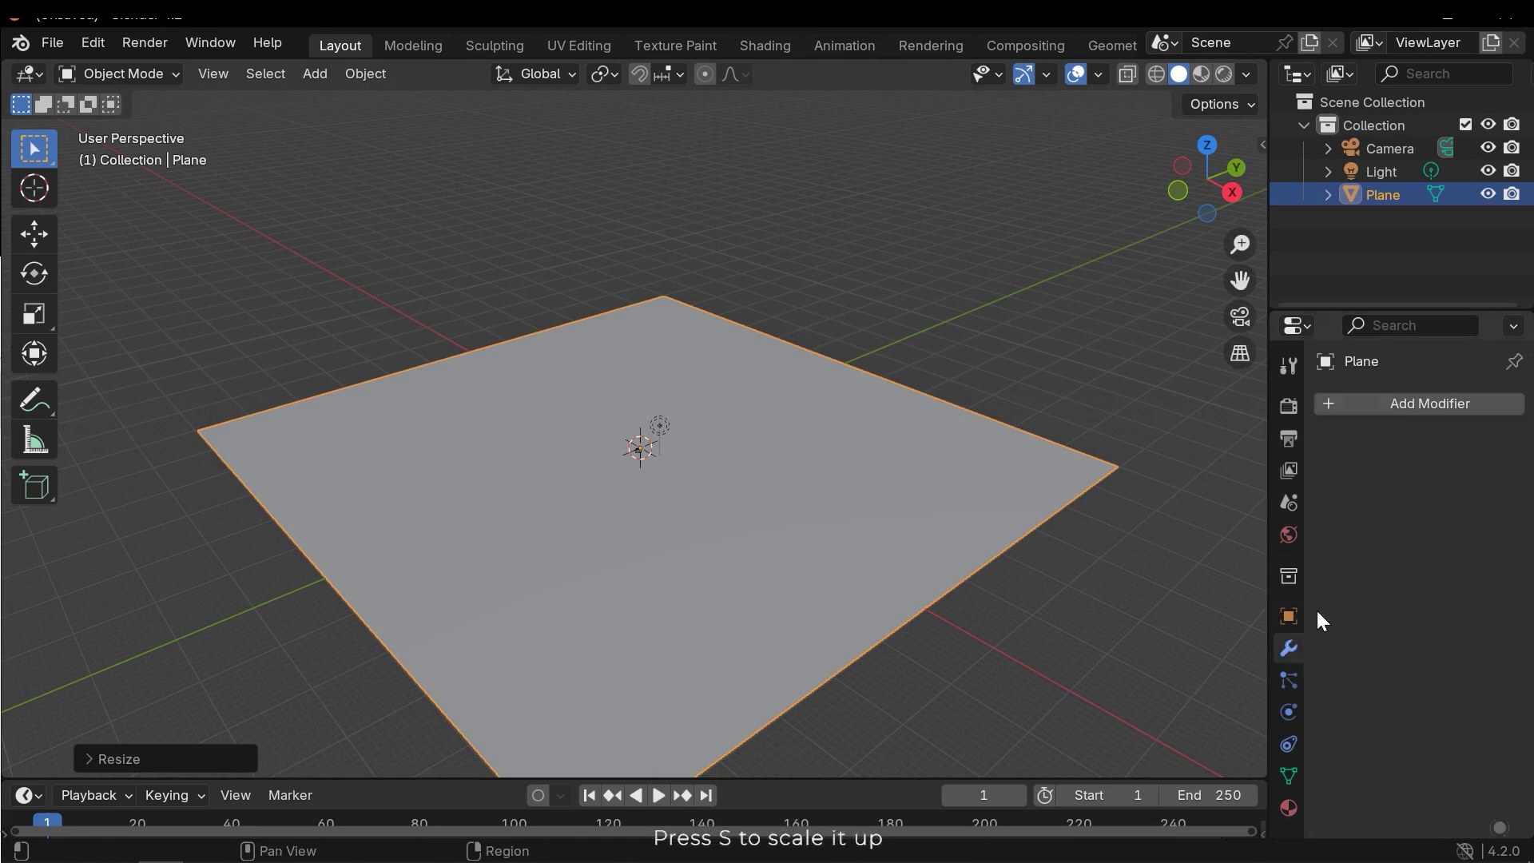
left_click(1407, 404)
left_click(1318, 403)
type("sub")
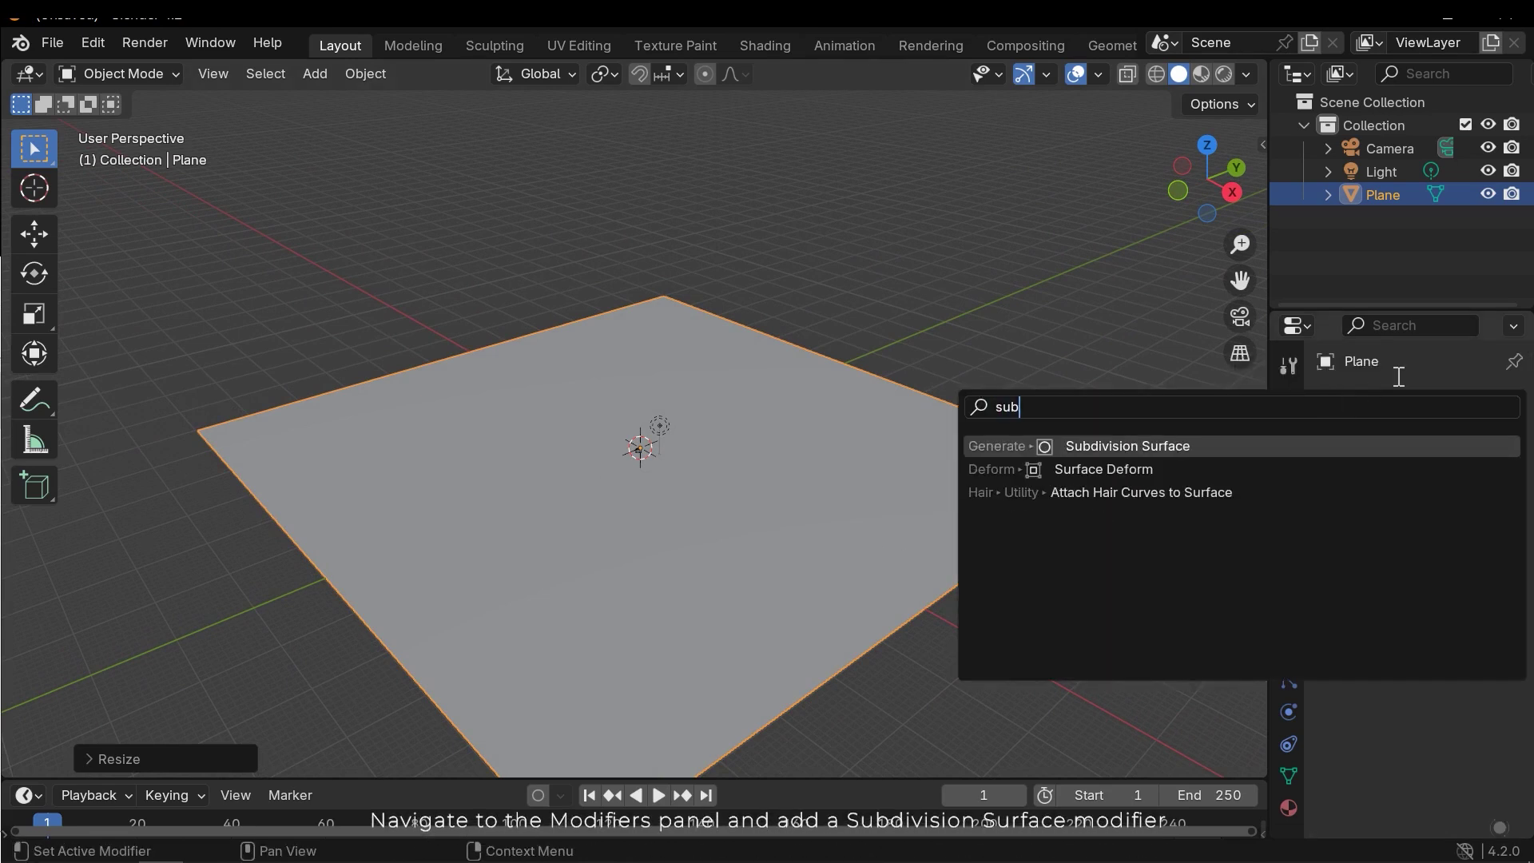
left_click(1133, 449)
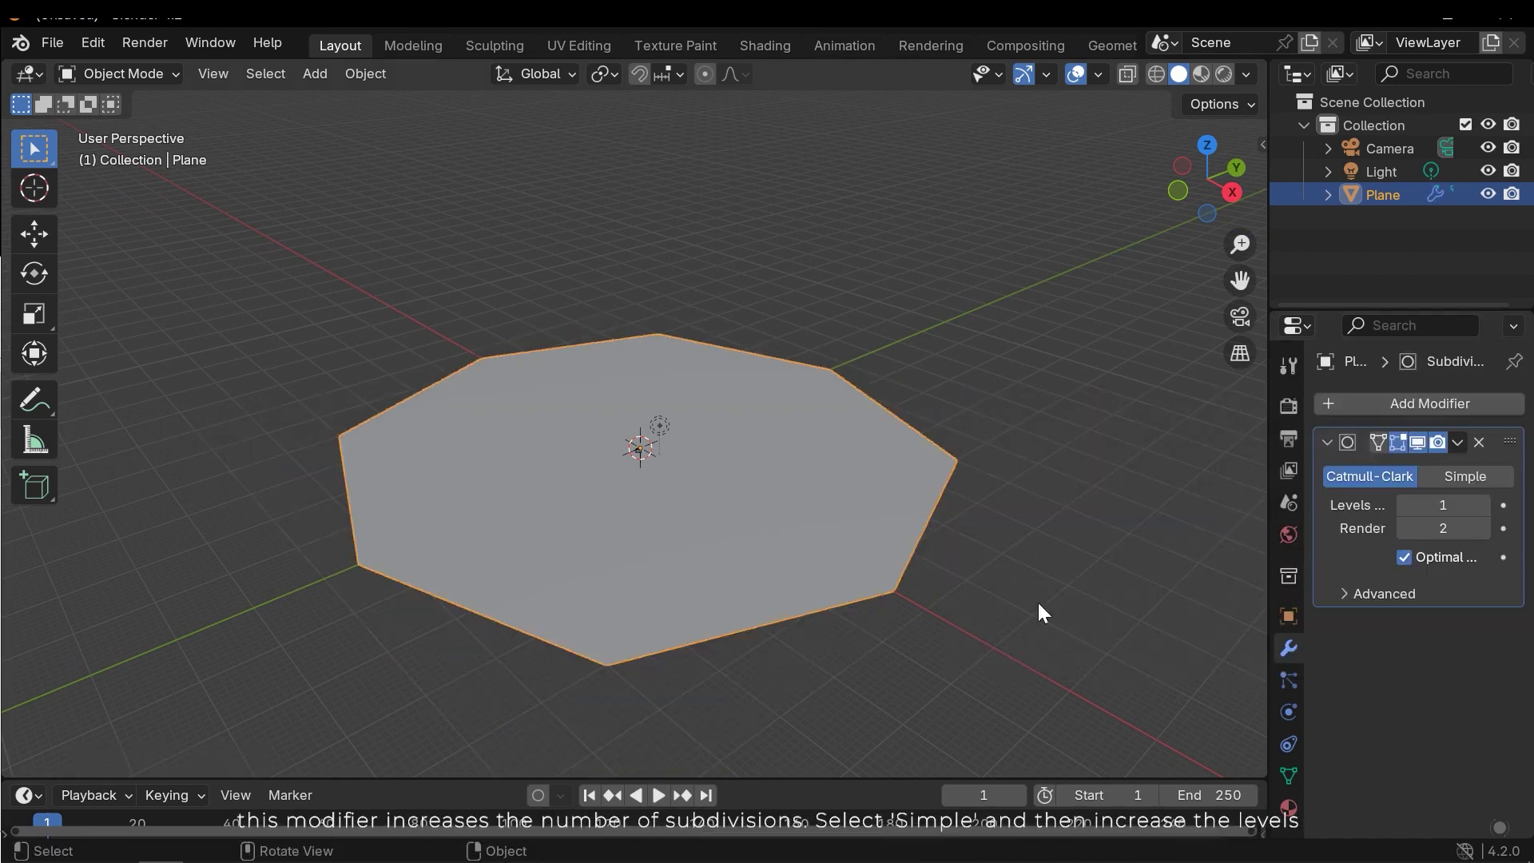
left_click(1466, 478)
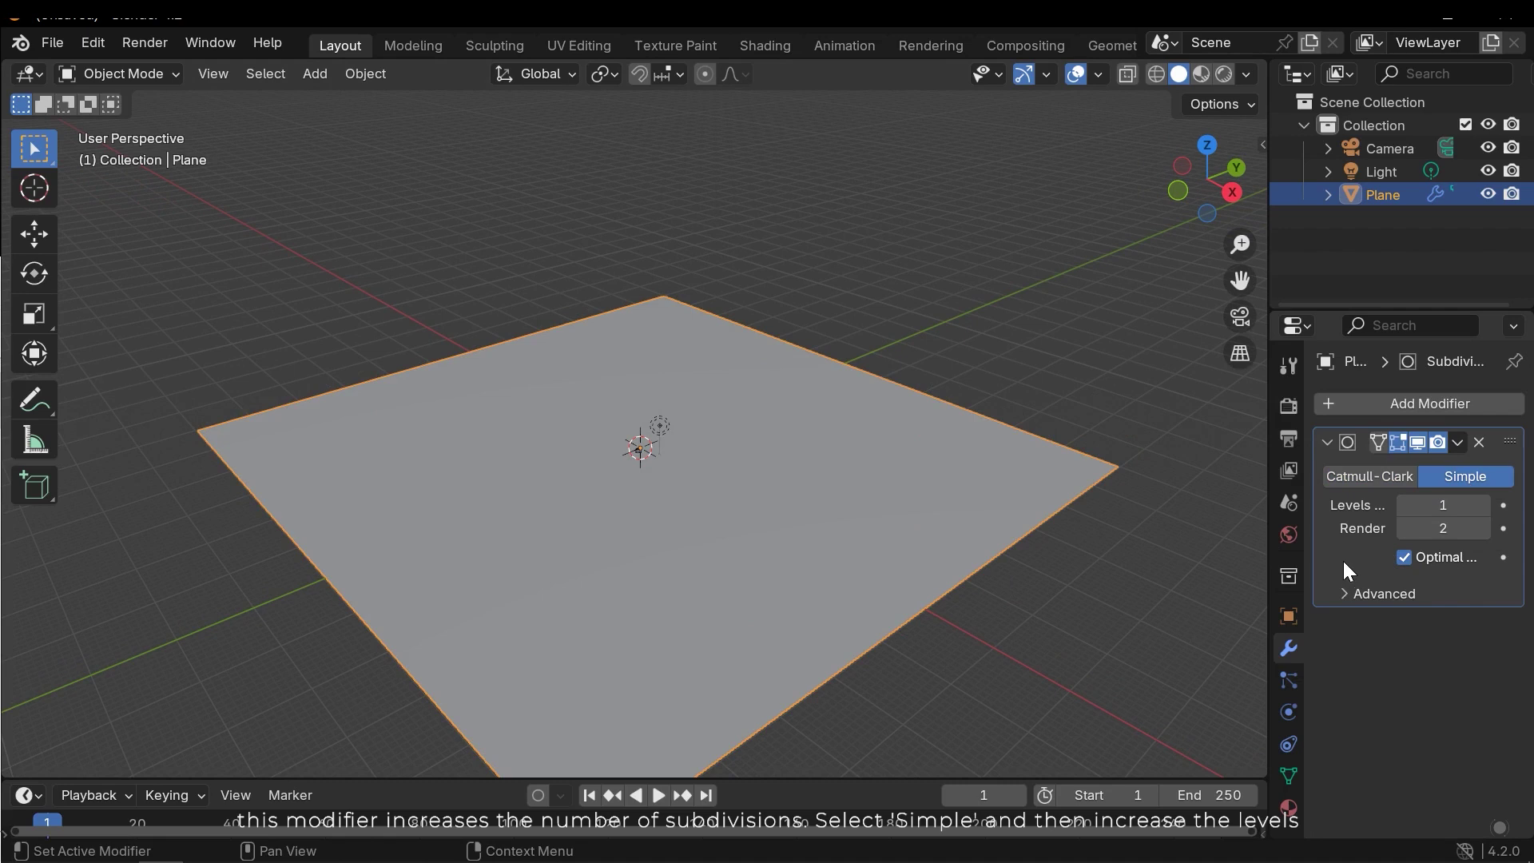
middle_click_drag(807, 512, 879, 520)
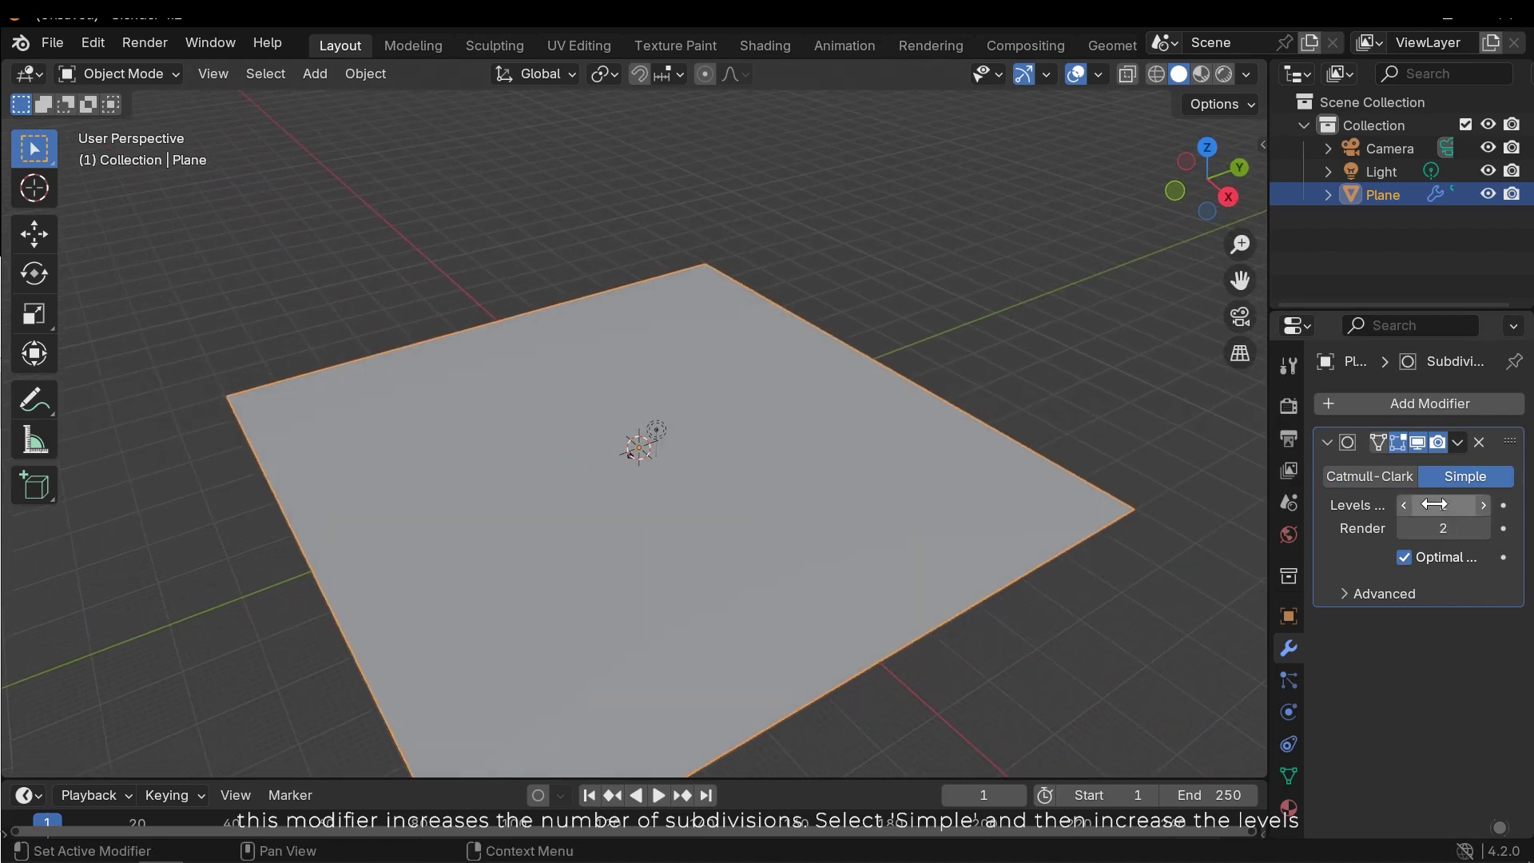
left_click_drag(1433, 503, 1462, 502)
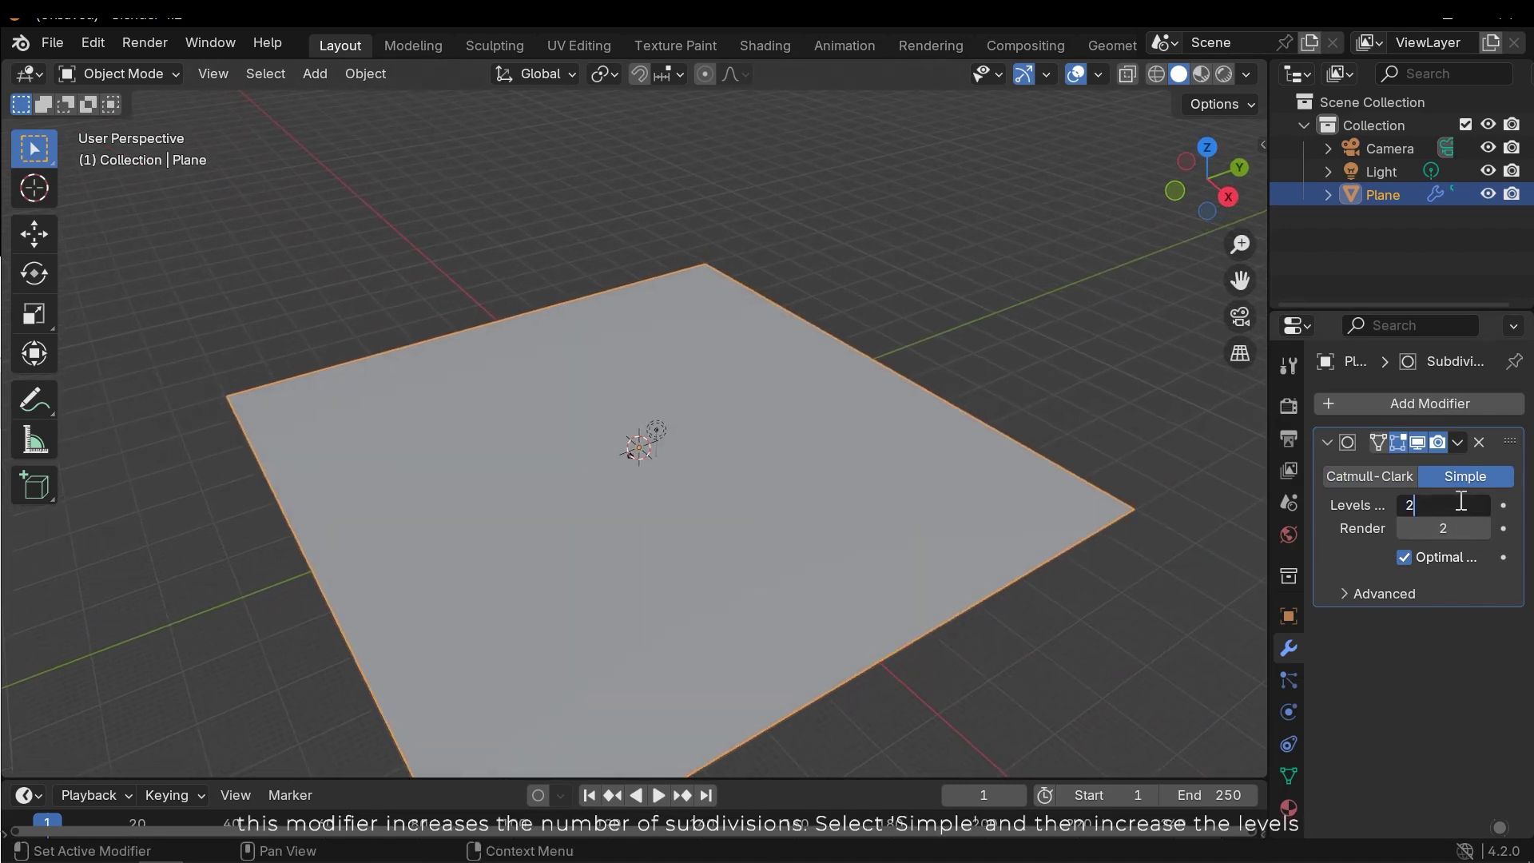
Add a Displace modifier to the plane with a new texture and UV coordinates
left_click(1414, 407)
type("dis")
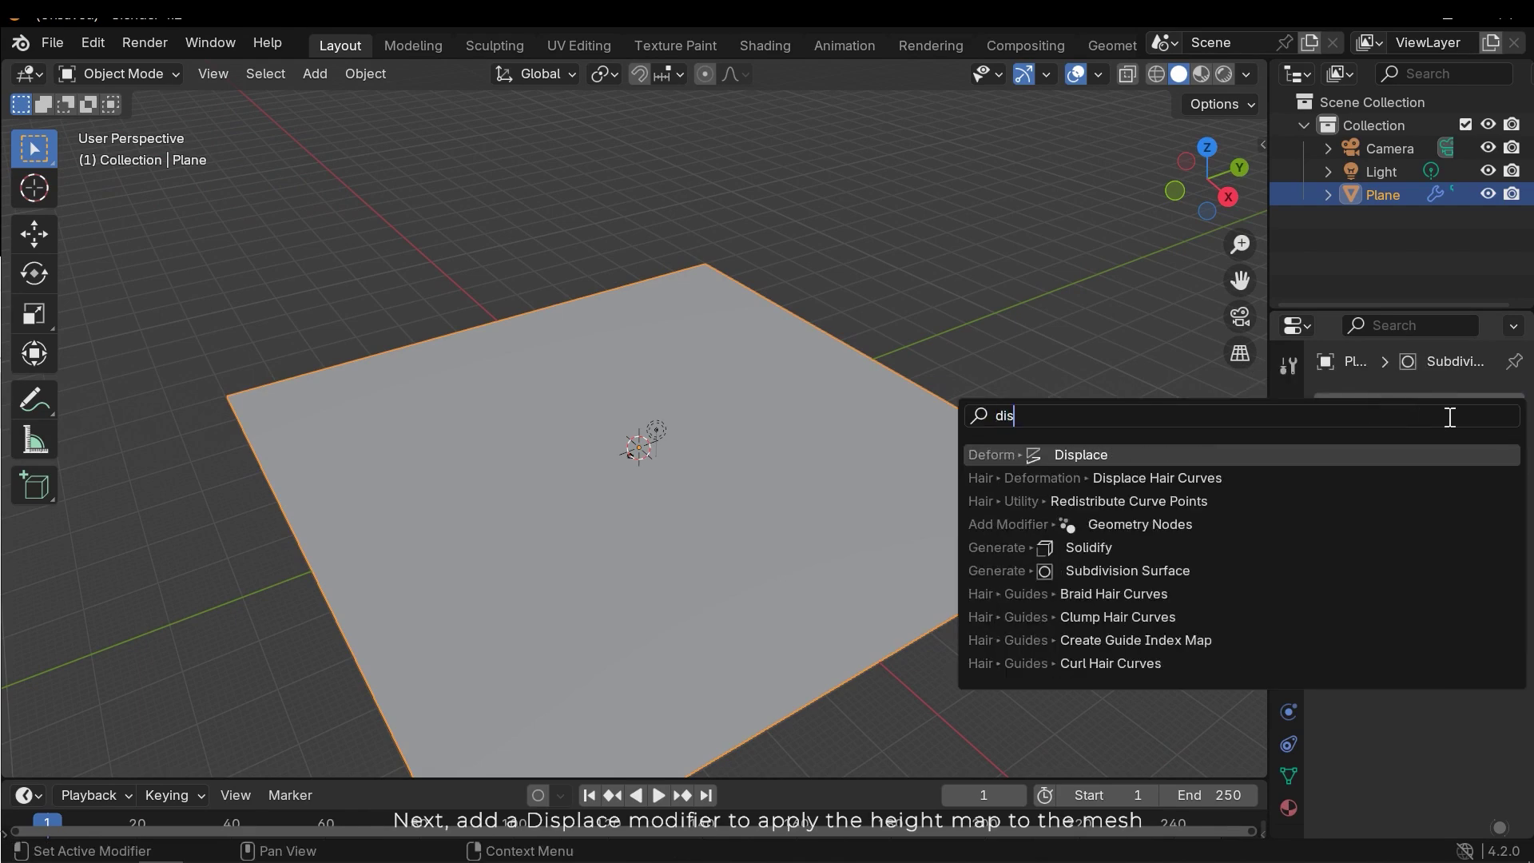
key("Return")
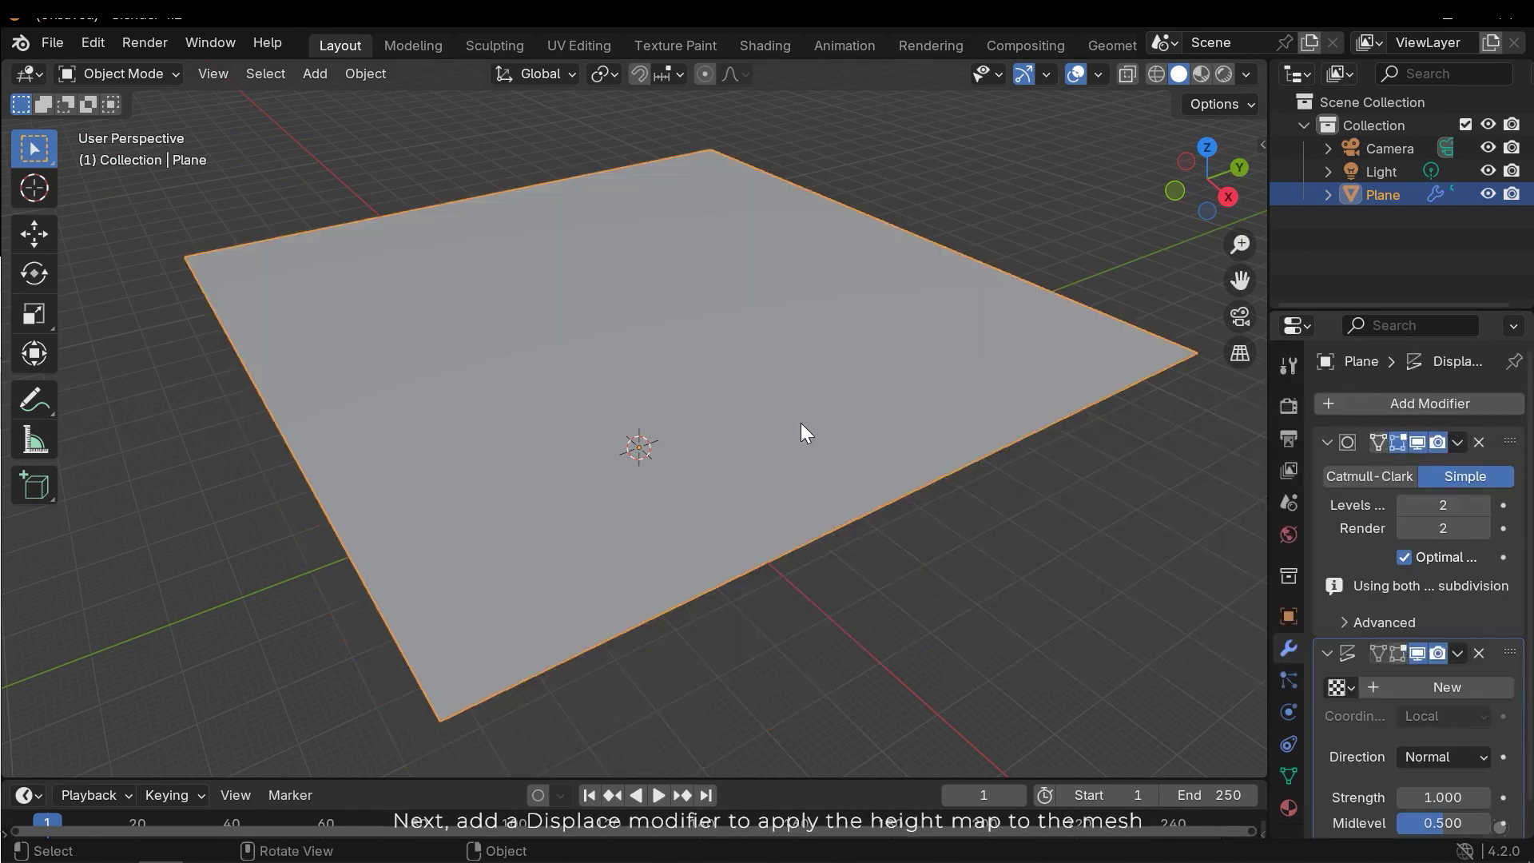
middle_click_drag(801, 423, 821, 500)
scroll(1436, 692, "down", 1)
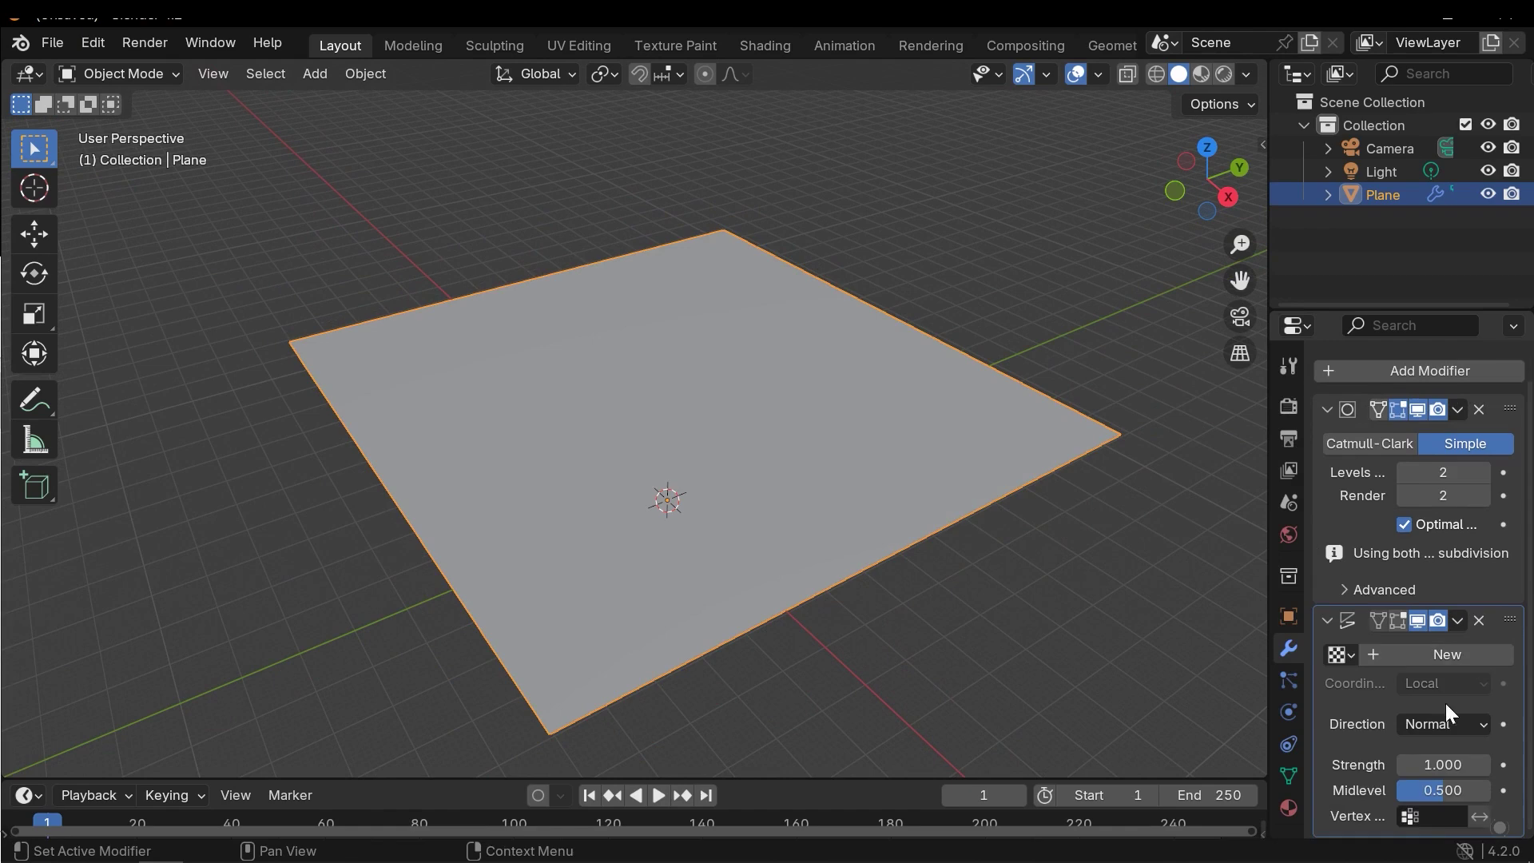
left_click(1451, 658)
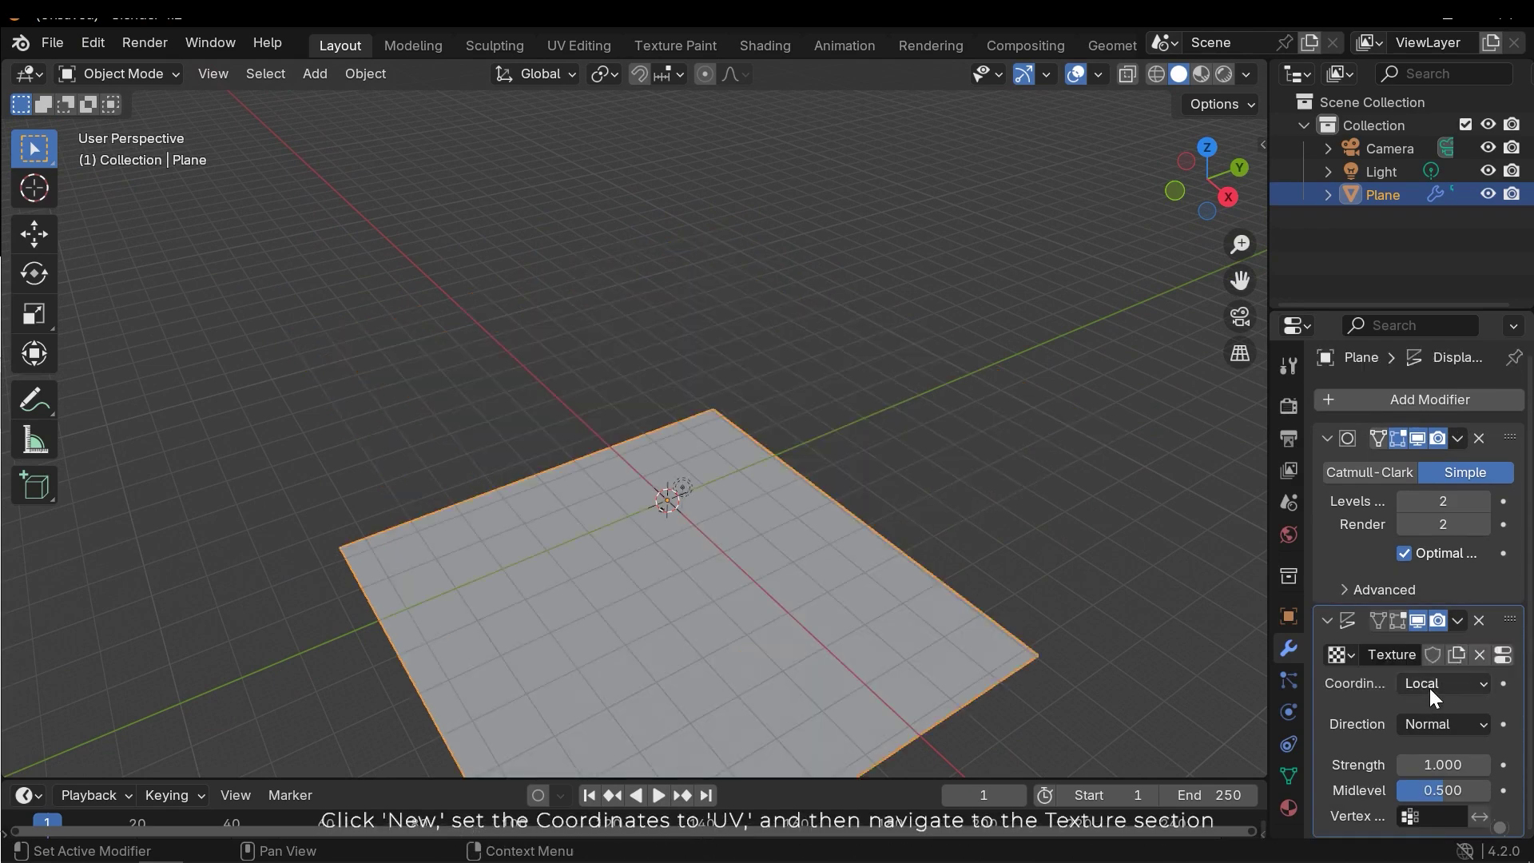
left_click(1446, 686)
left_click(1419, 778)
Load the height map as the displacement texture and set its colour space to Non-Color
scroll(1286, 796, "down", 1)
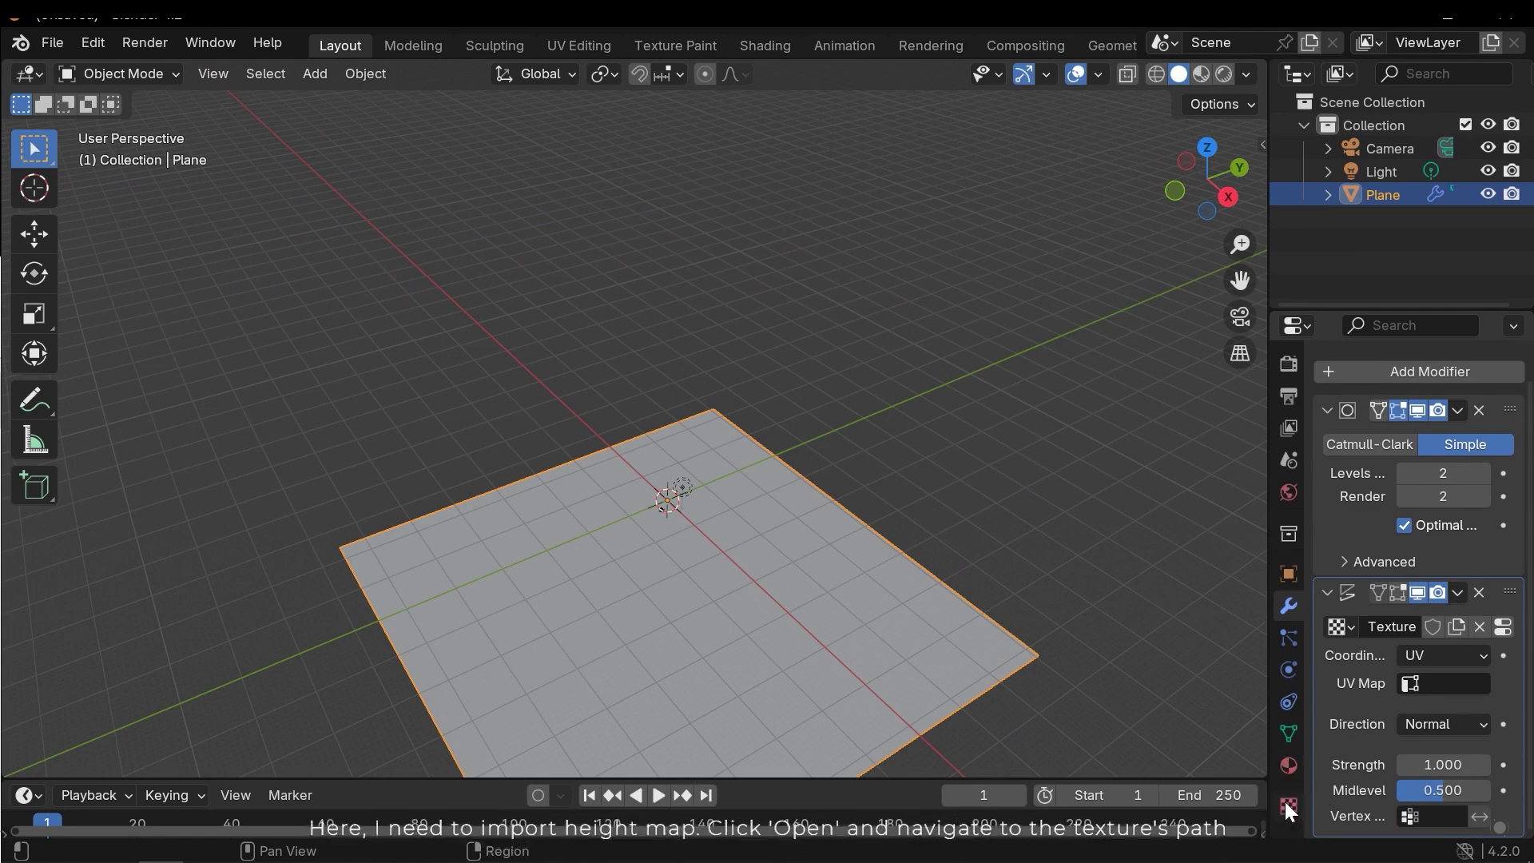
left_click(1288, 805)
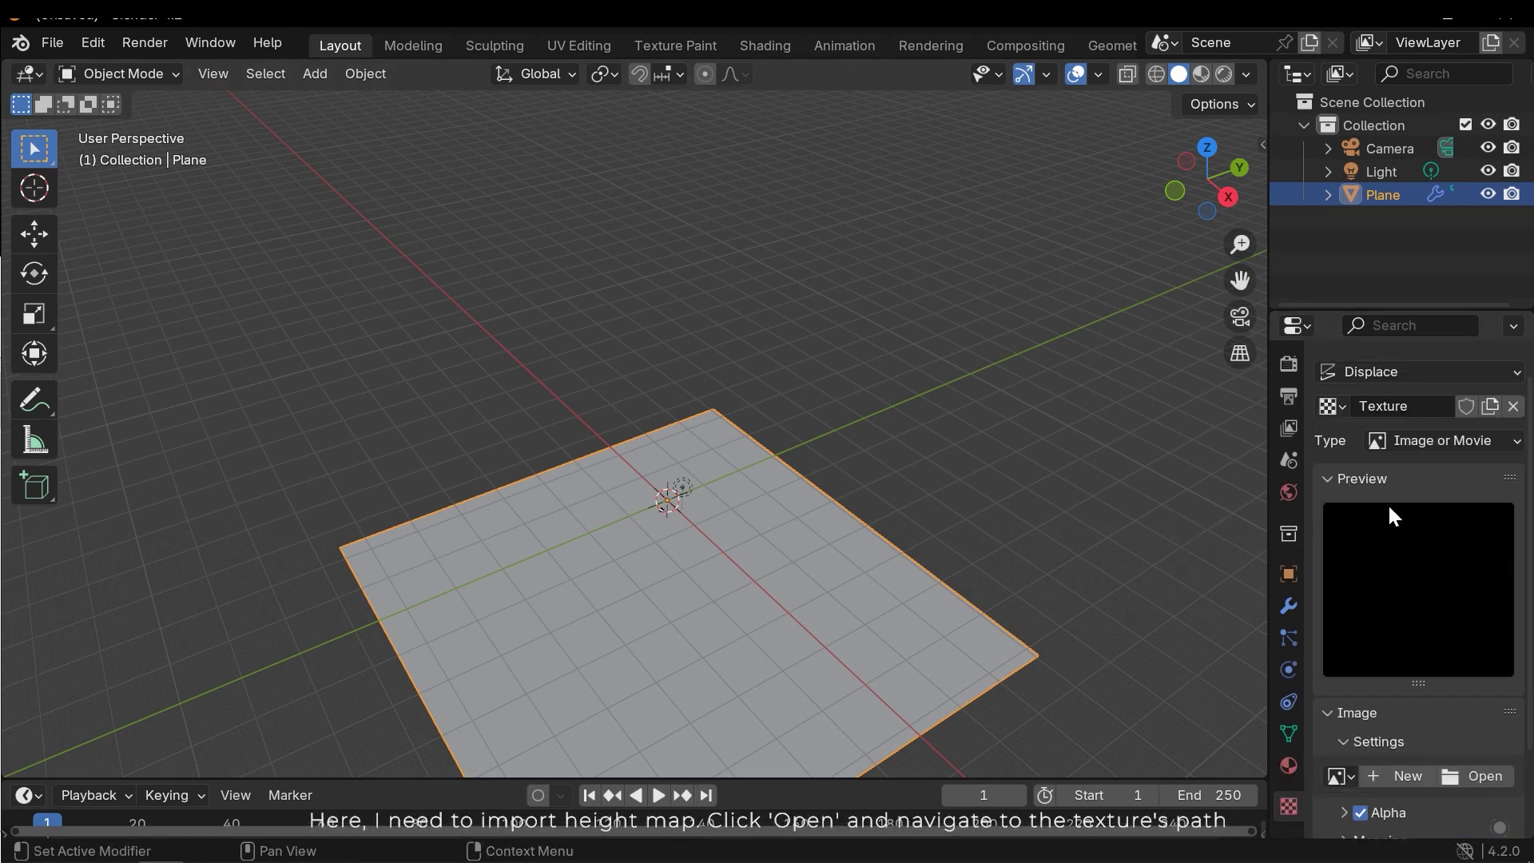
scroll(1390, 511, "down", 3)
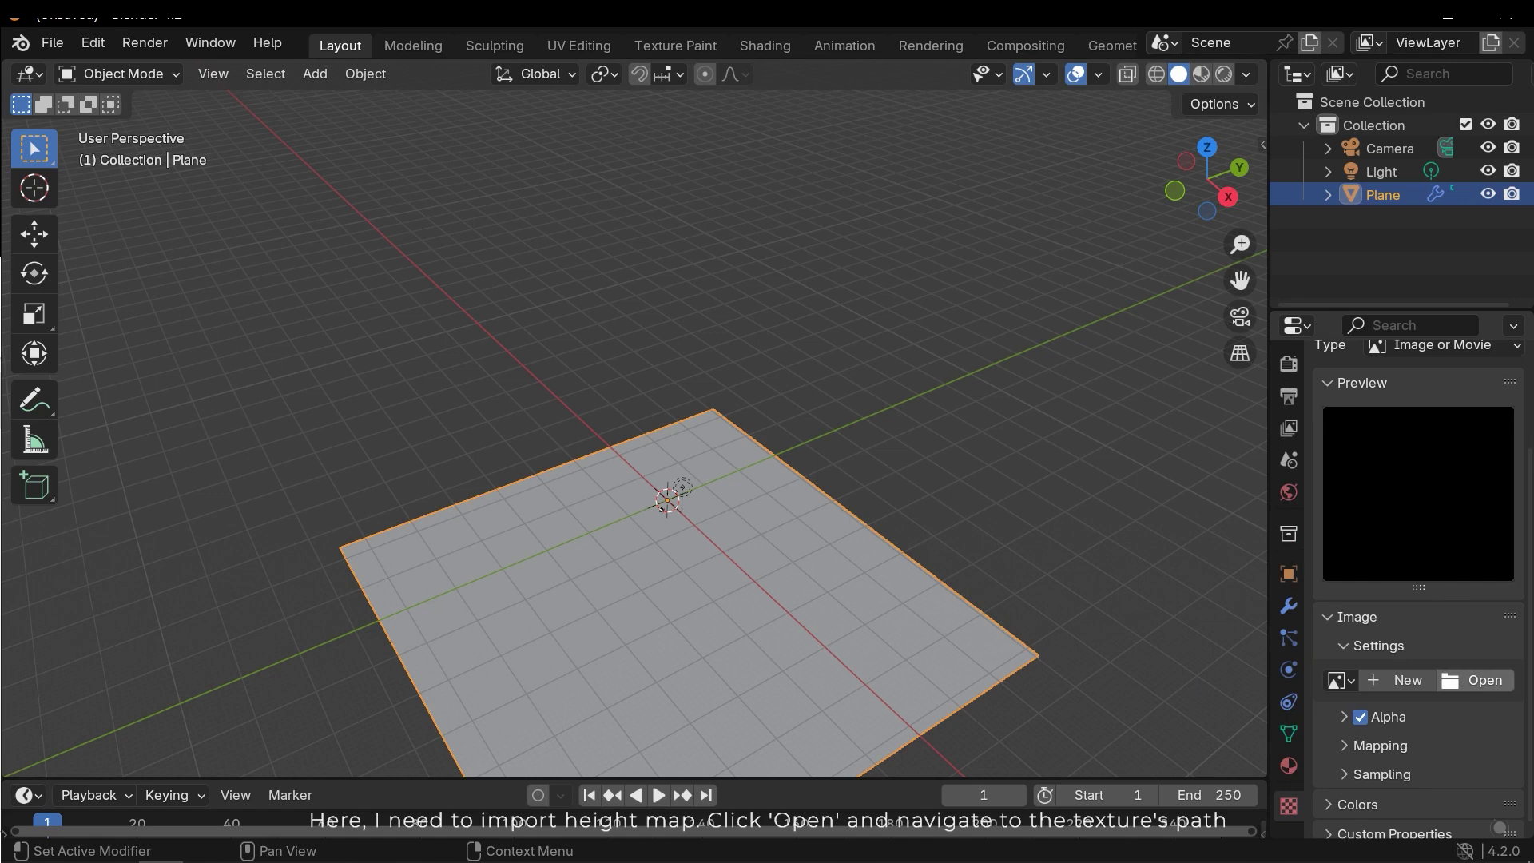
left_click(1475, 680)
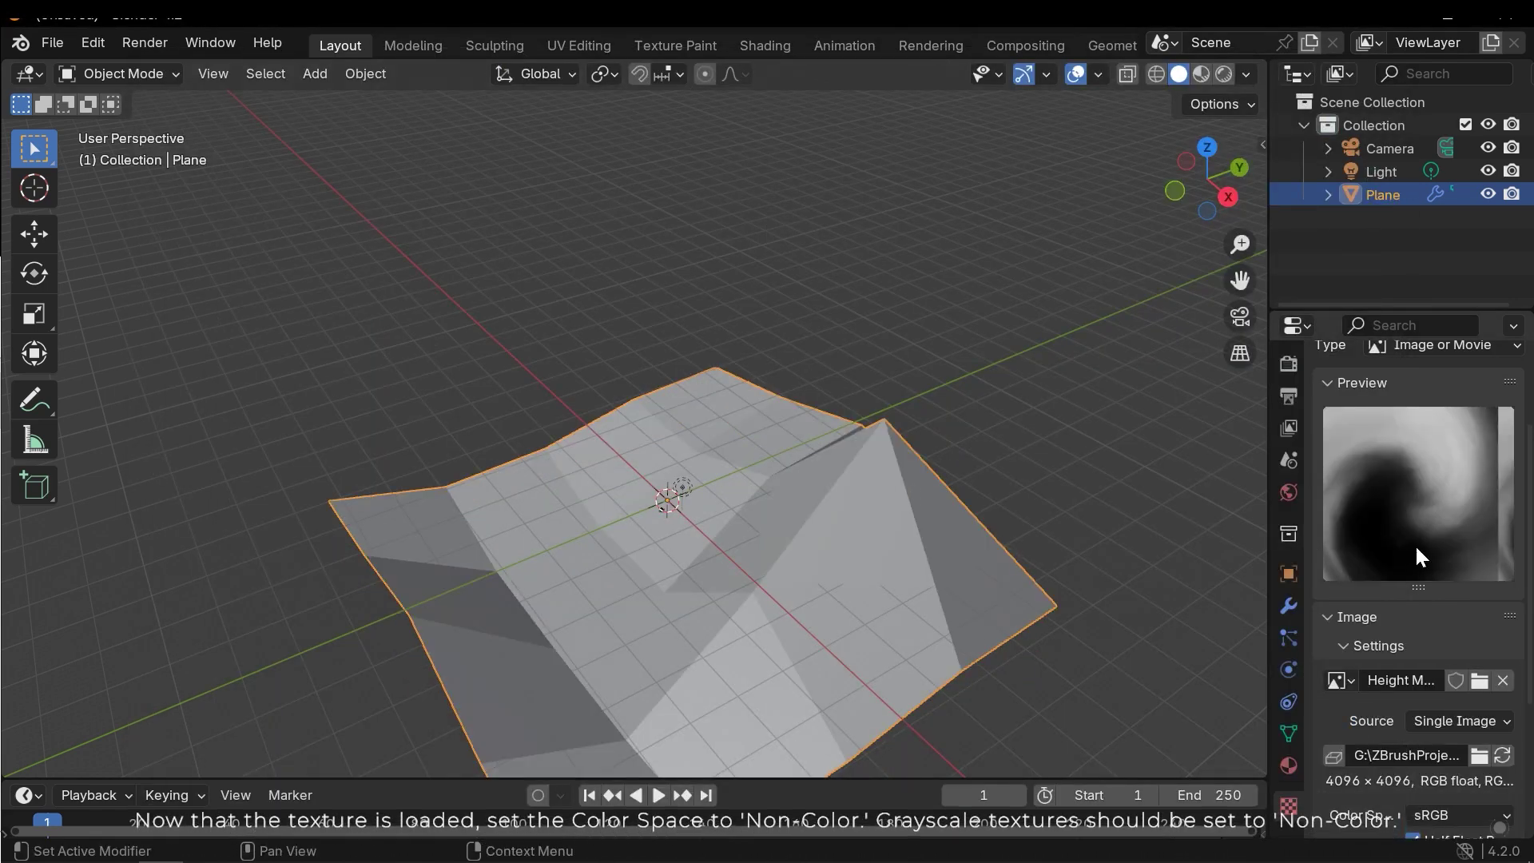
scroll(1440, 576, "down", 6)
left_click(1445, 622)
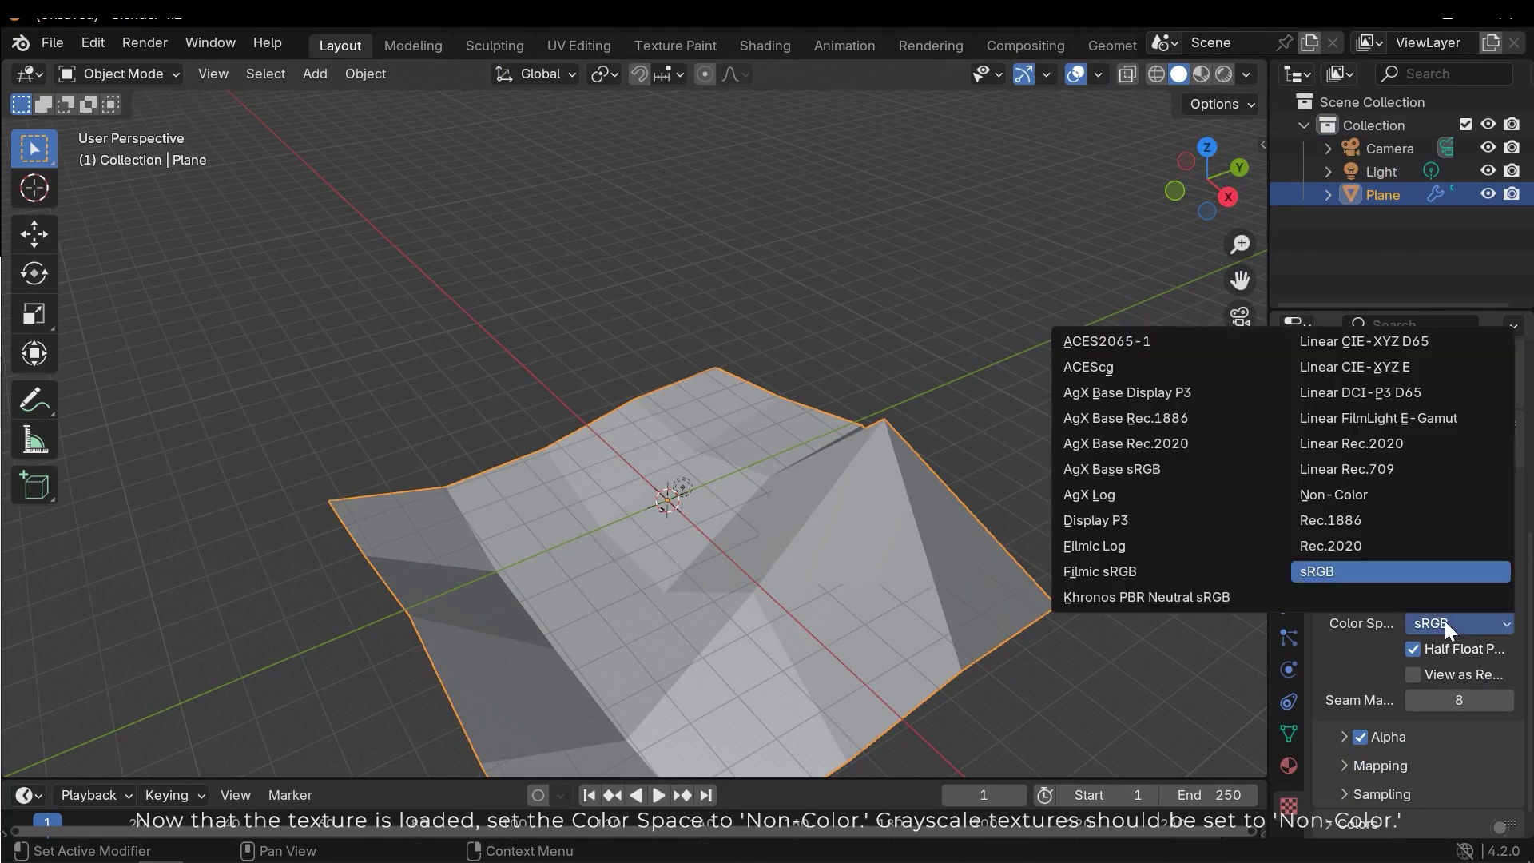
left_click(1365, 497)
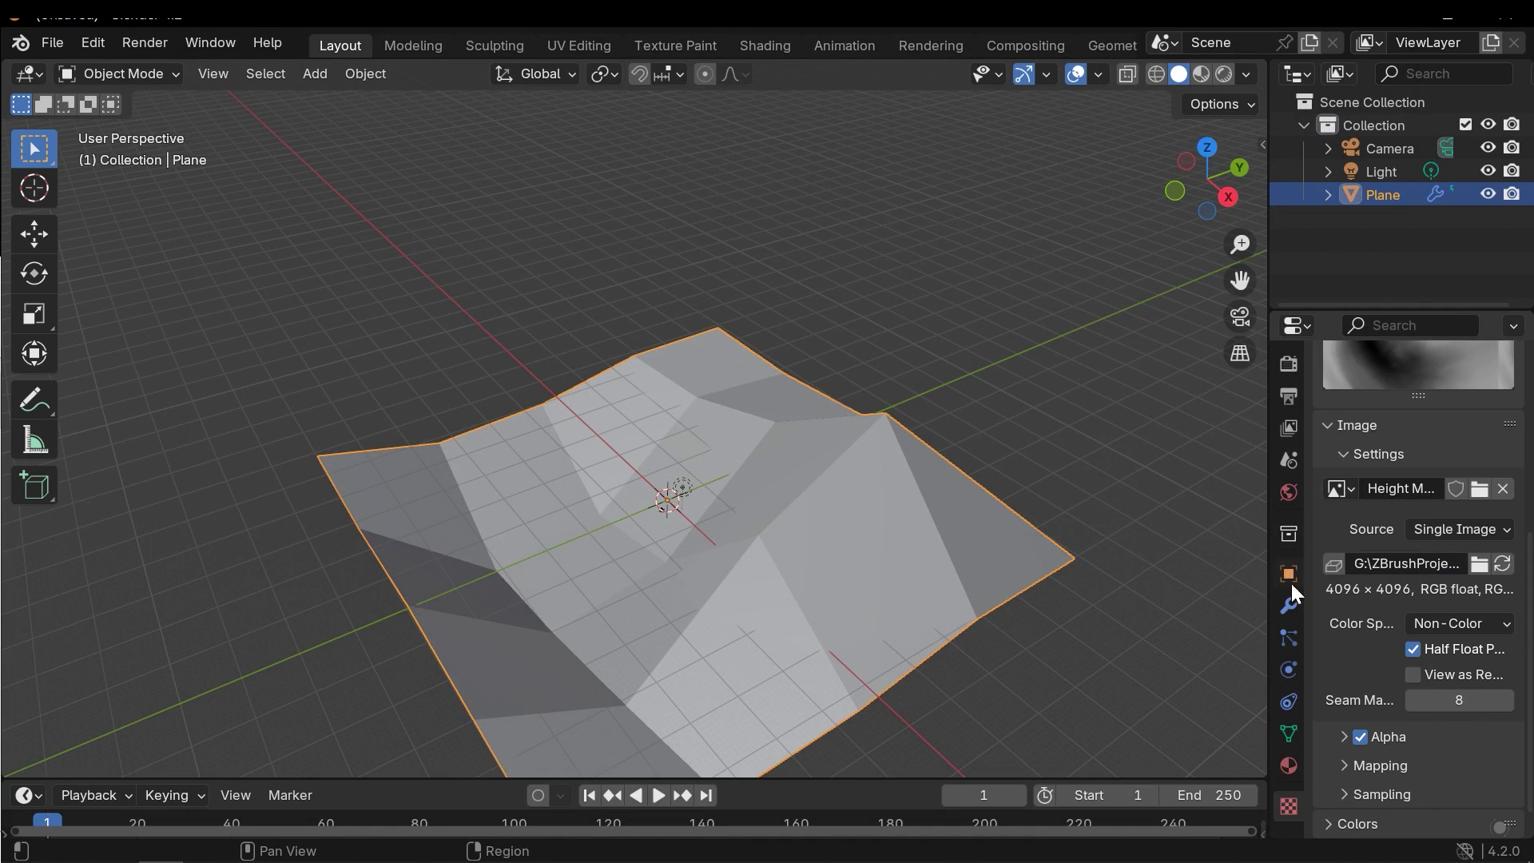
left_click(1289, 605)
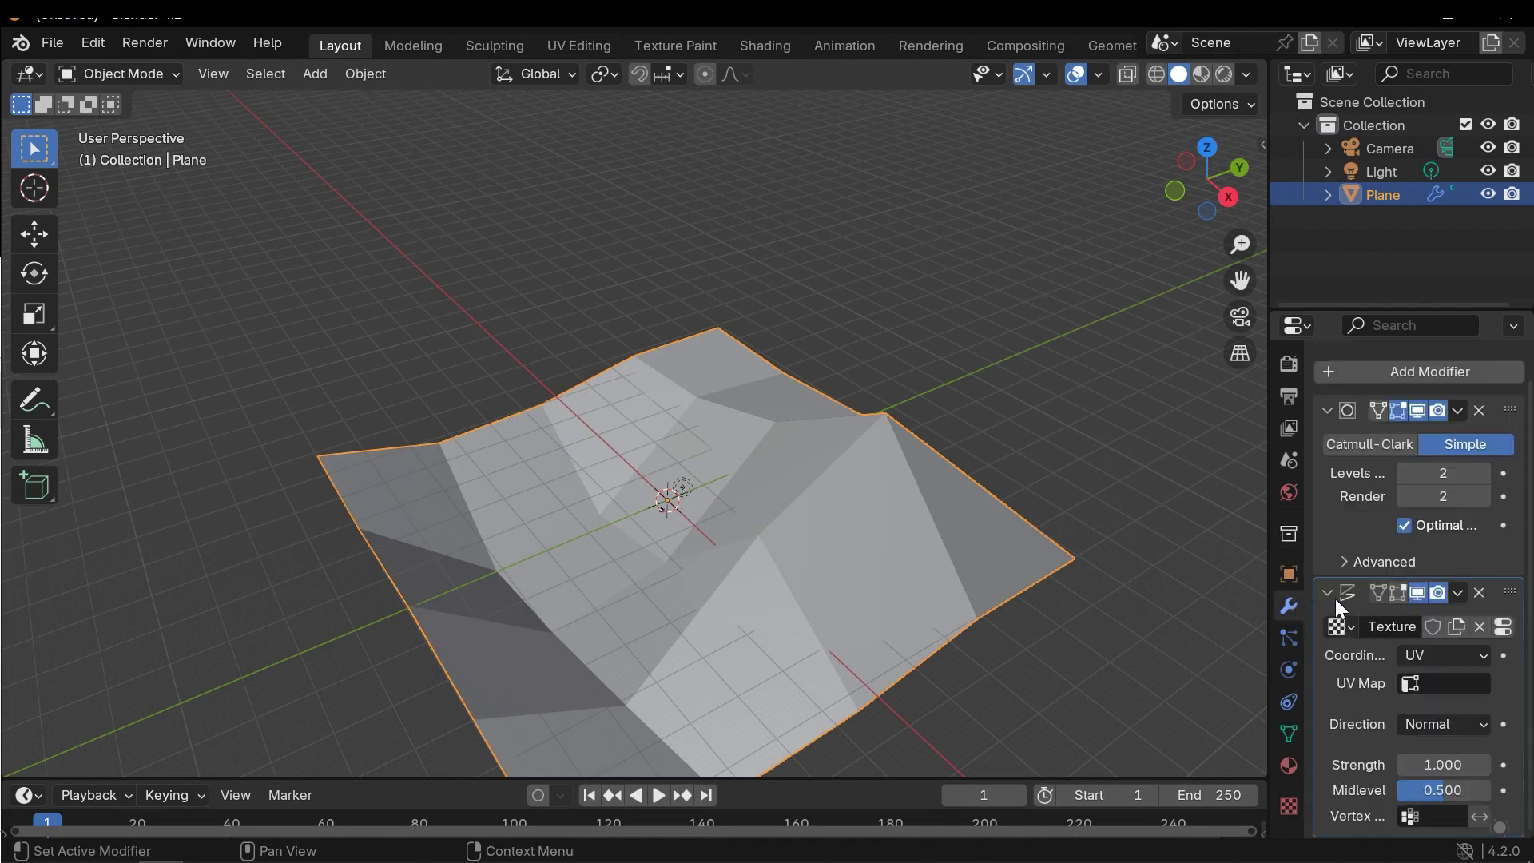
Set viewport subdivision levels to 10 and hide the viewport overlays to inspect the terrain
left_click(1426, 480)
type("10")
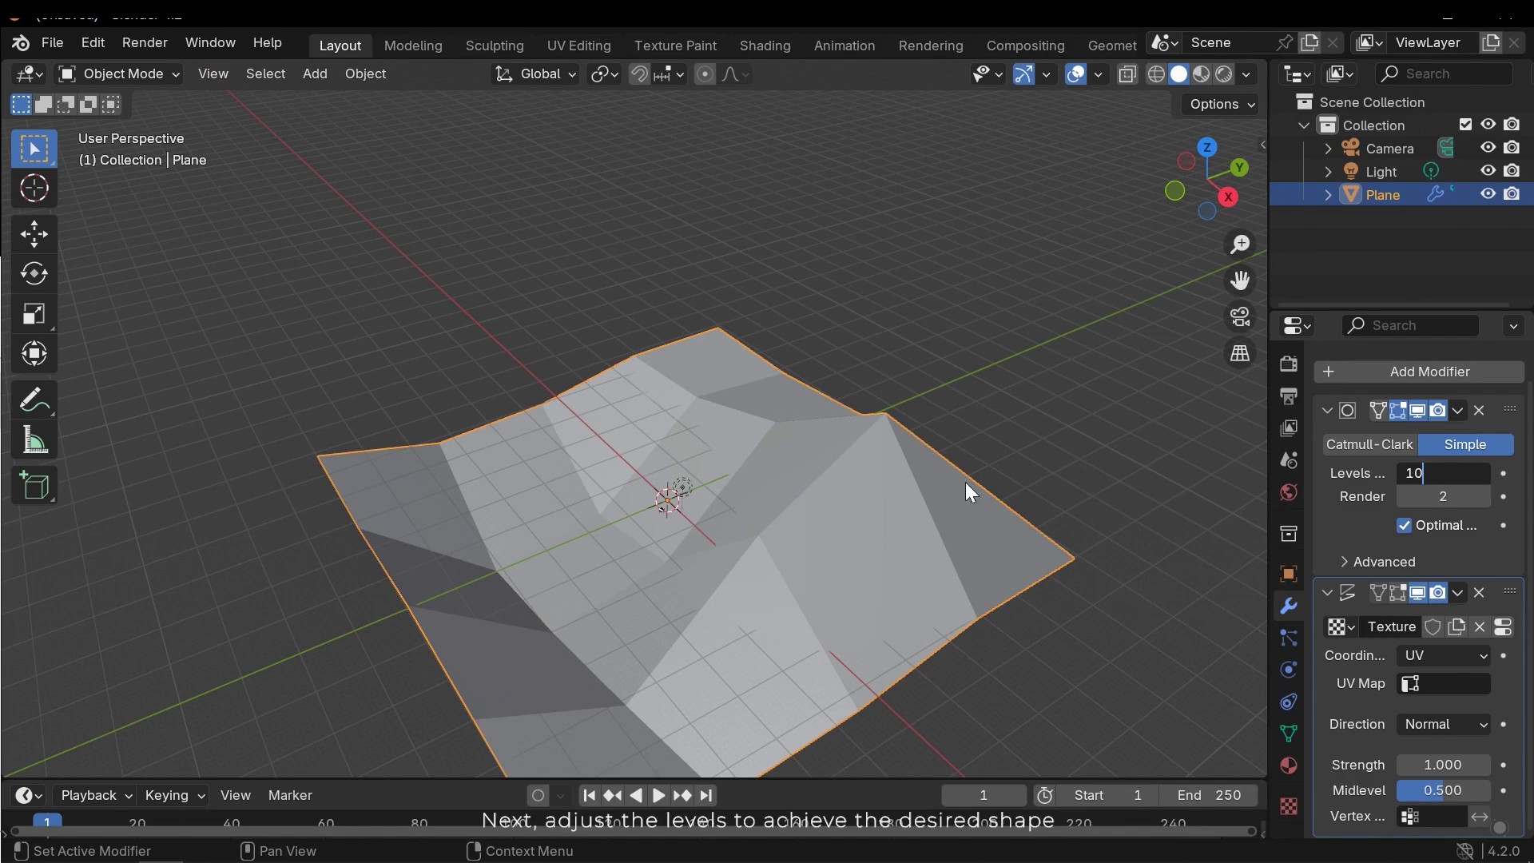
key("Return")
middle_click_drag(664, 472, 903, 502)
scroll(799, 499, "up", 3)
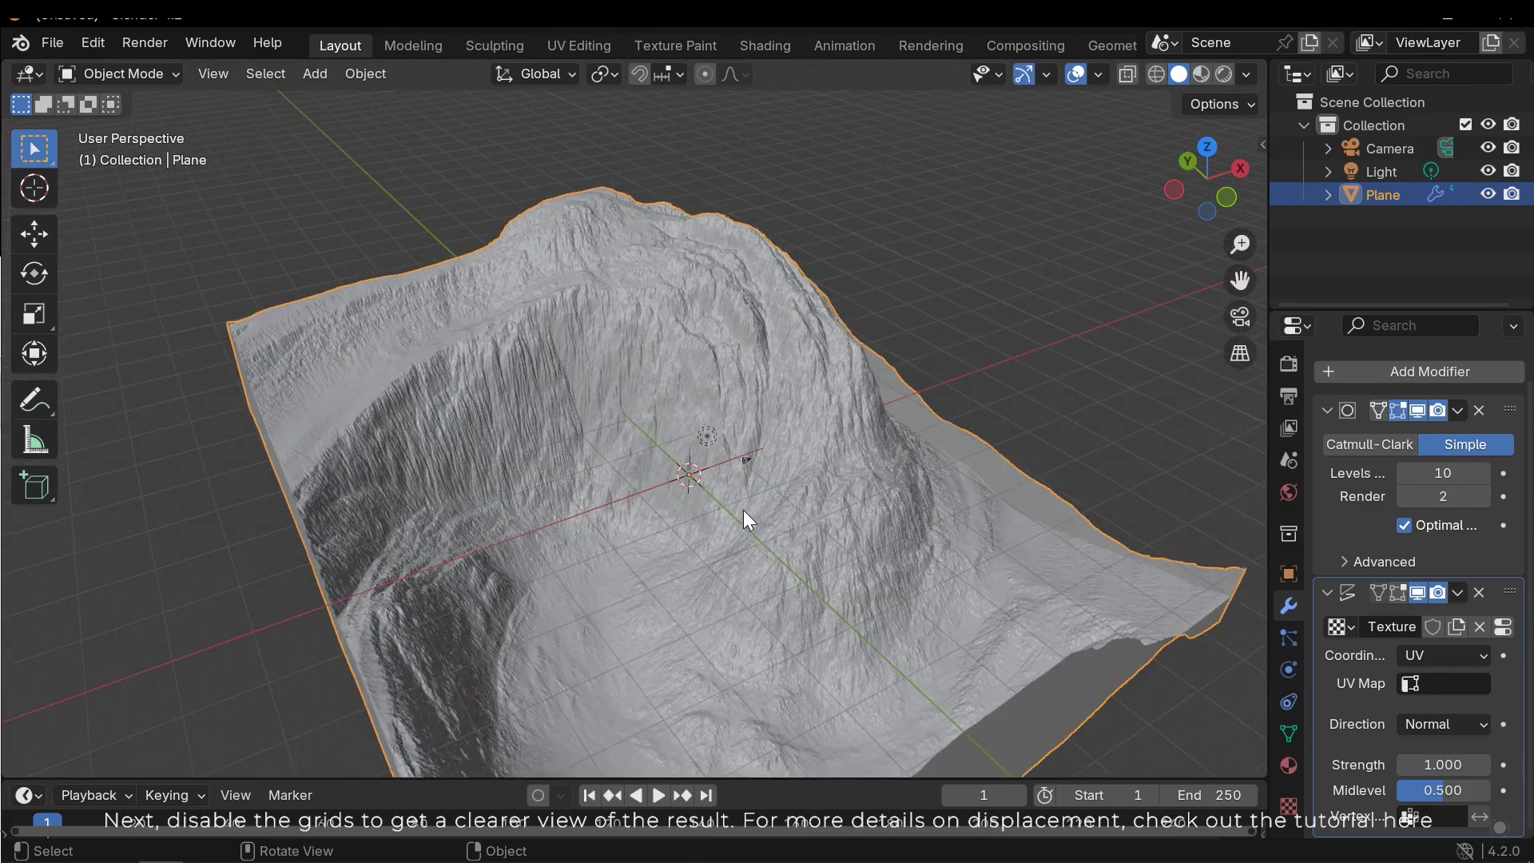
left_click(1077, 73)
scroll(687, 448, "up", 5)
middle_click_drag(675, 486, 503, 616)
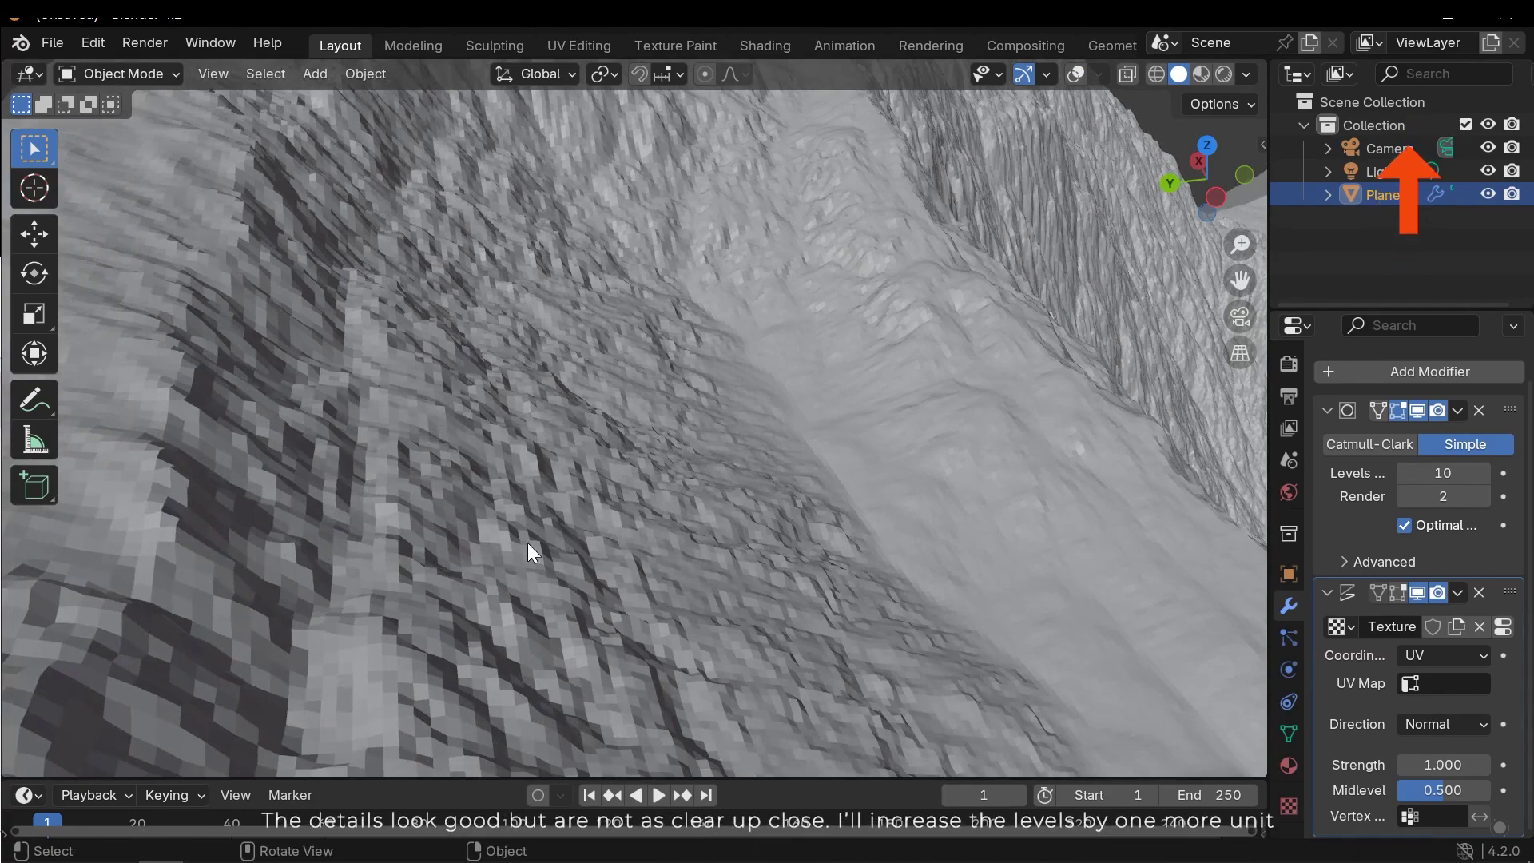
middle_click_drag(639, 510, 695, 536)
Raise viewport subdivision levels to 11 and apply Shade Smooth to the terrain
left_click(1443, 471)
type("1")
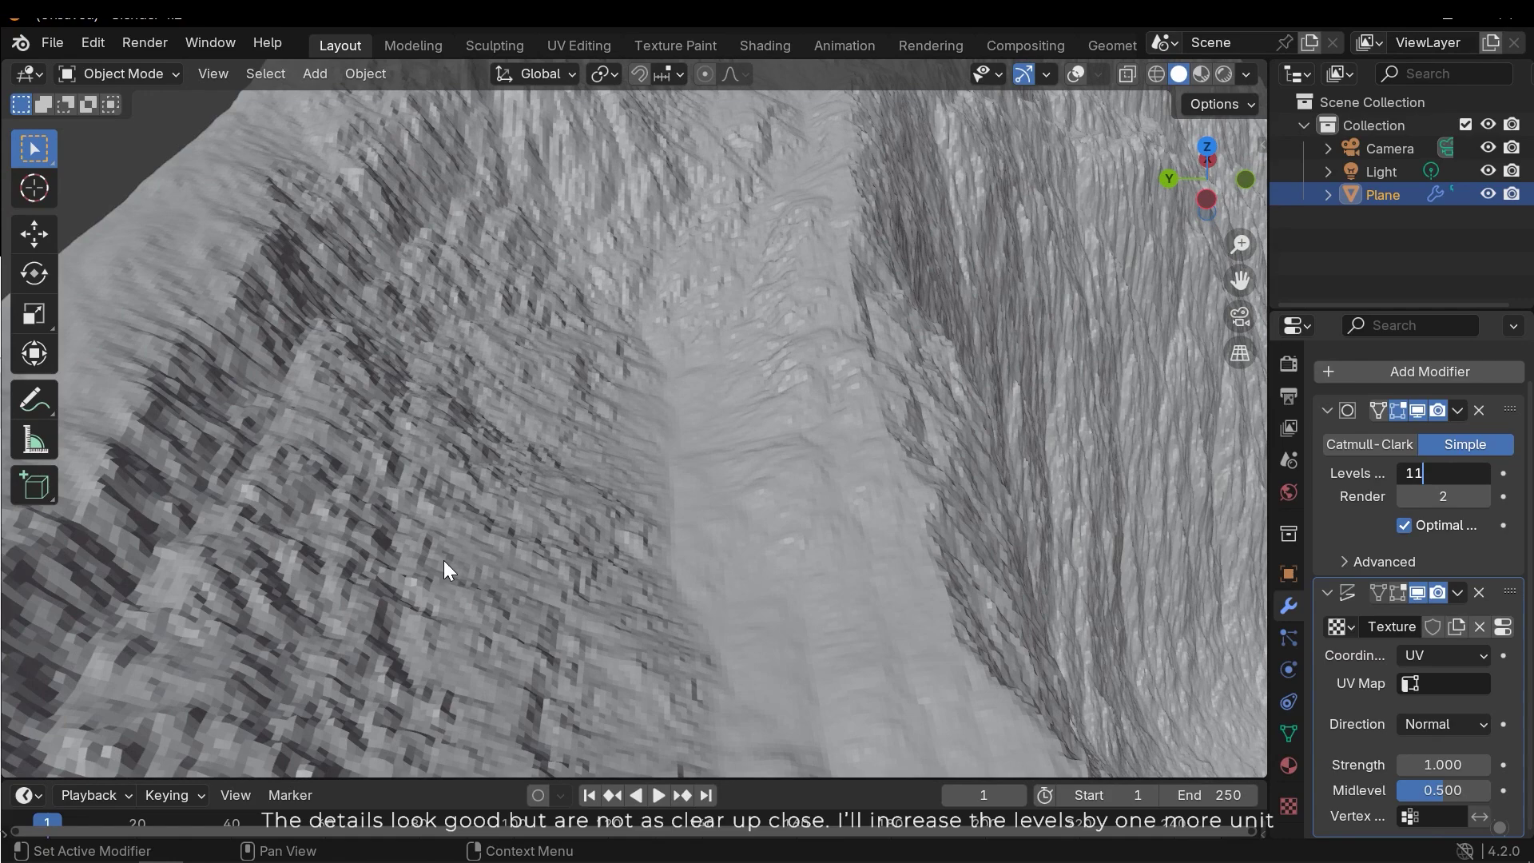
key("Return")
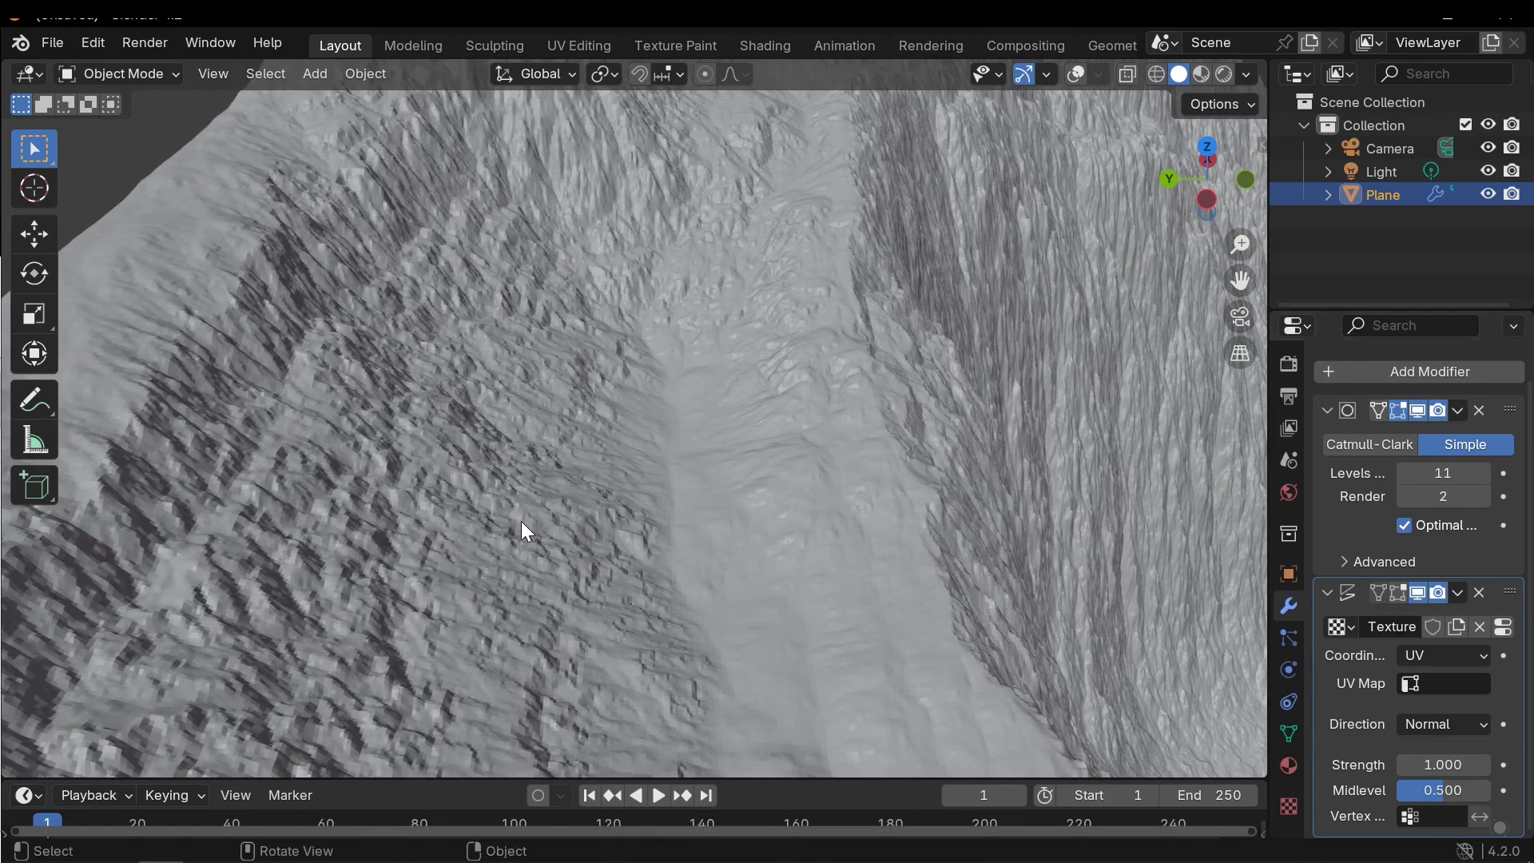
middle_click_drag(521, 521, 318, 584)
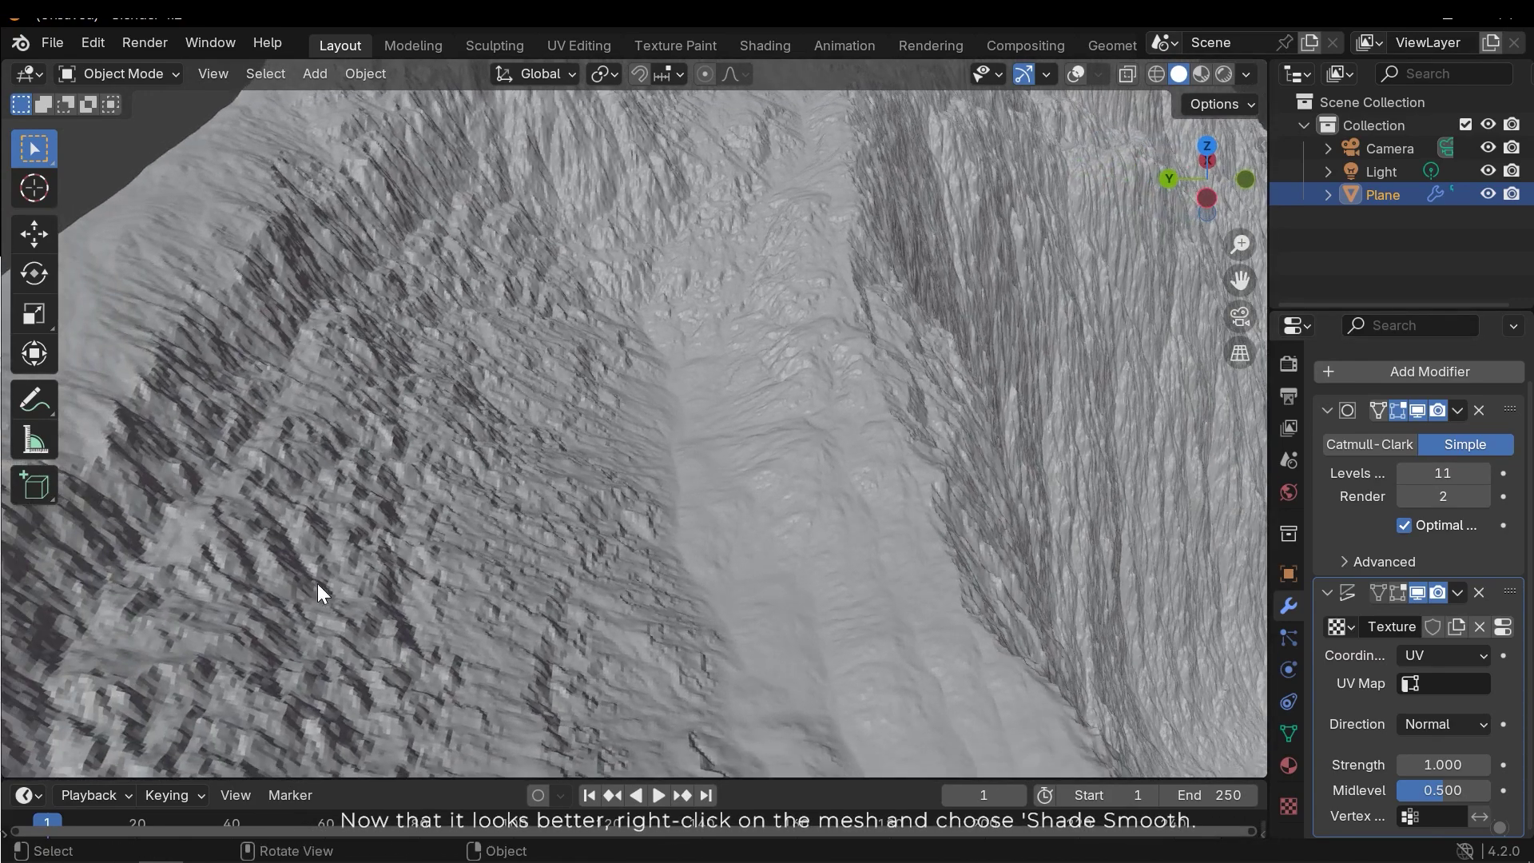
right_click(417, 479)
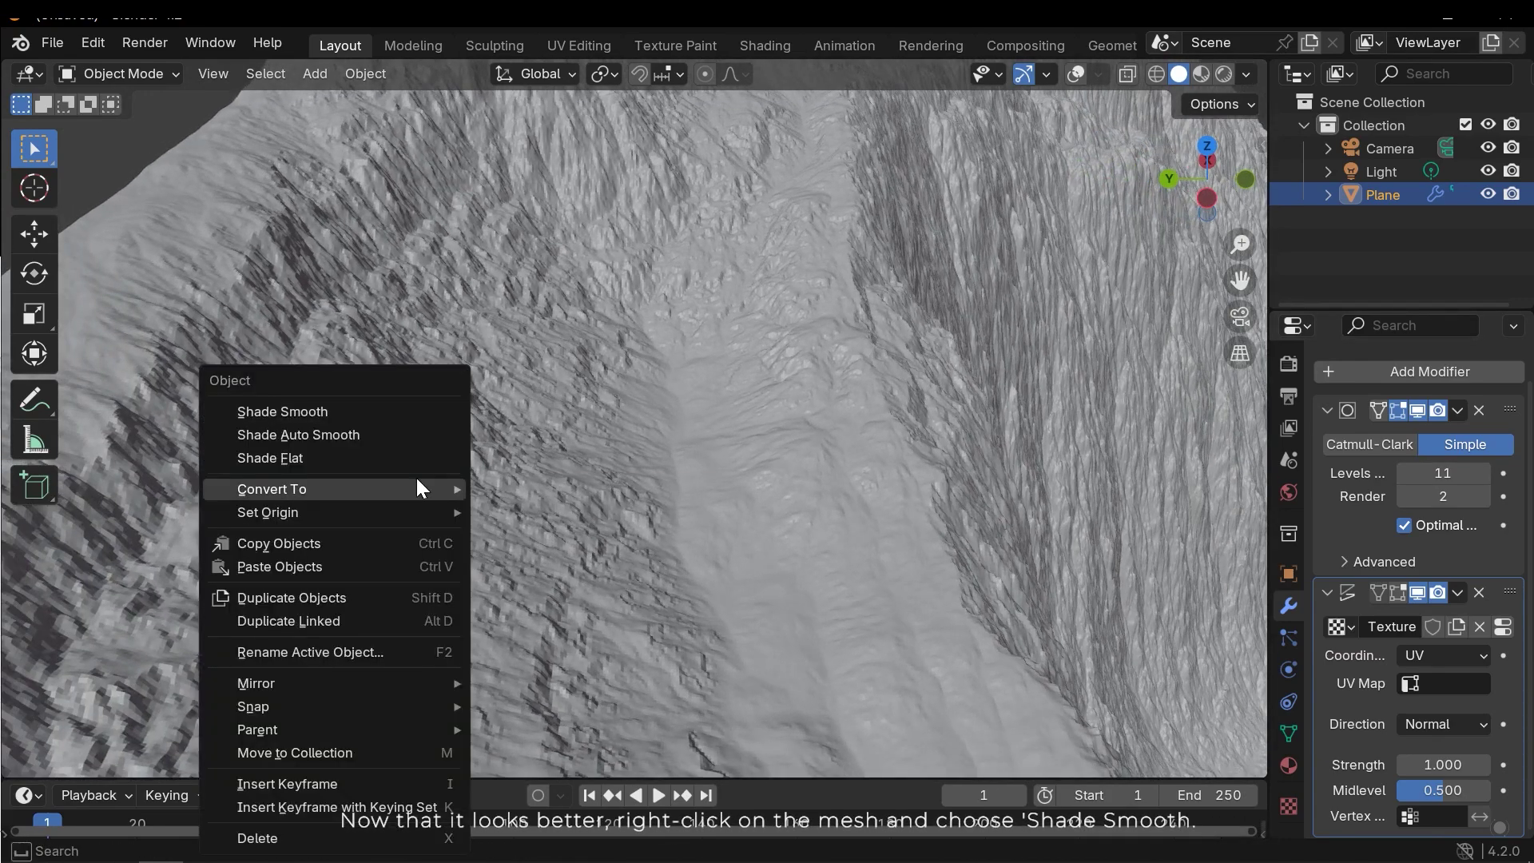
left_click(319, 412)
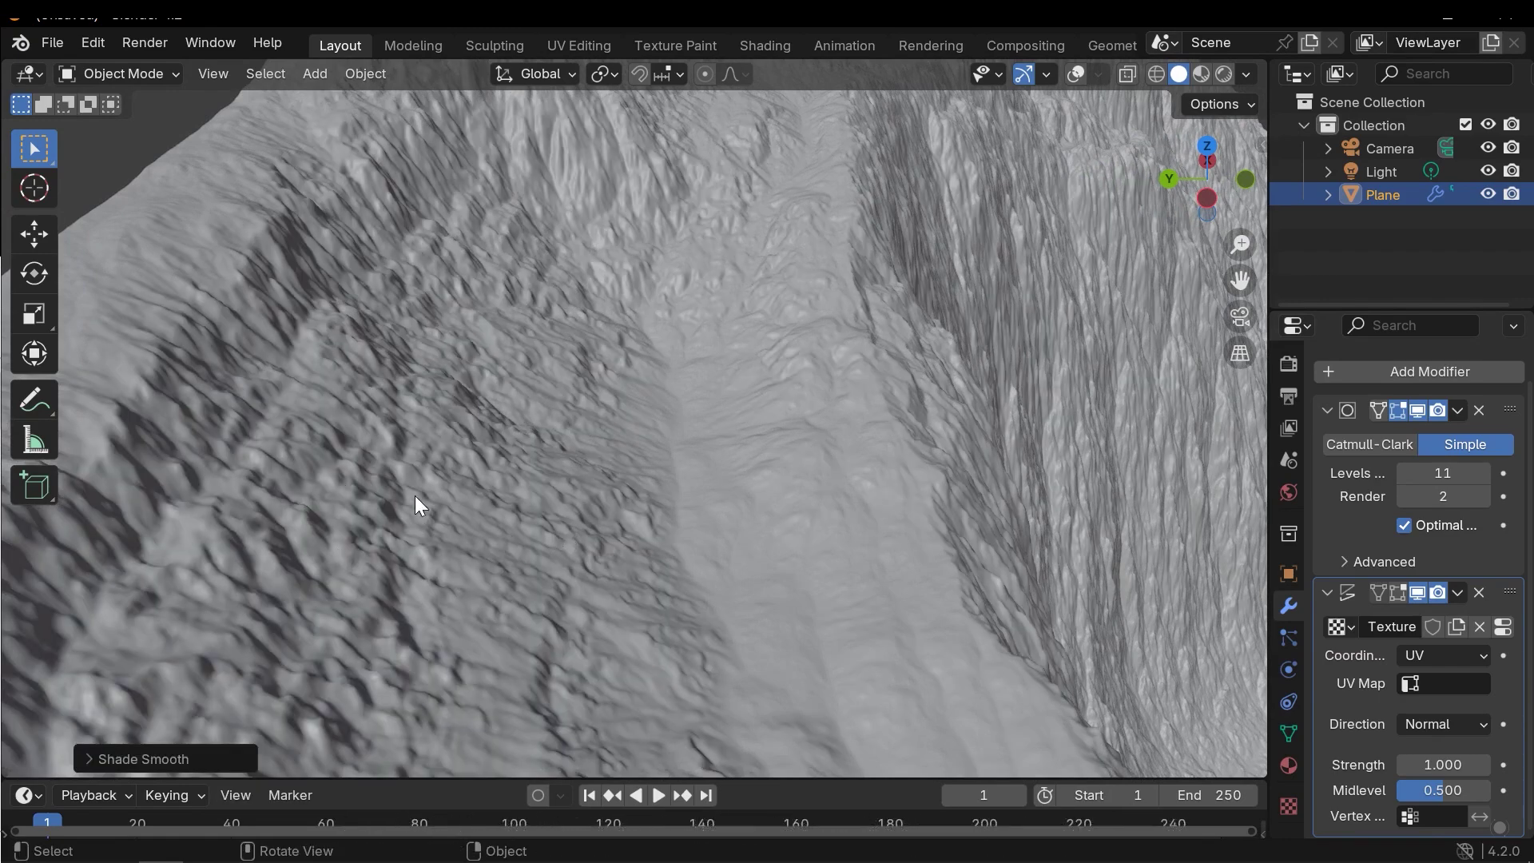
middle_click_drag(596, 467, 630, 510)
scroll(560, 483, "down", 6)
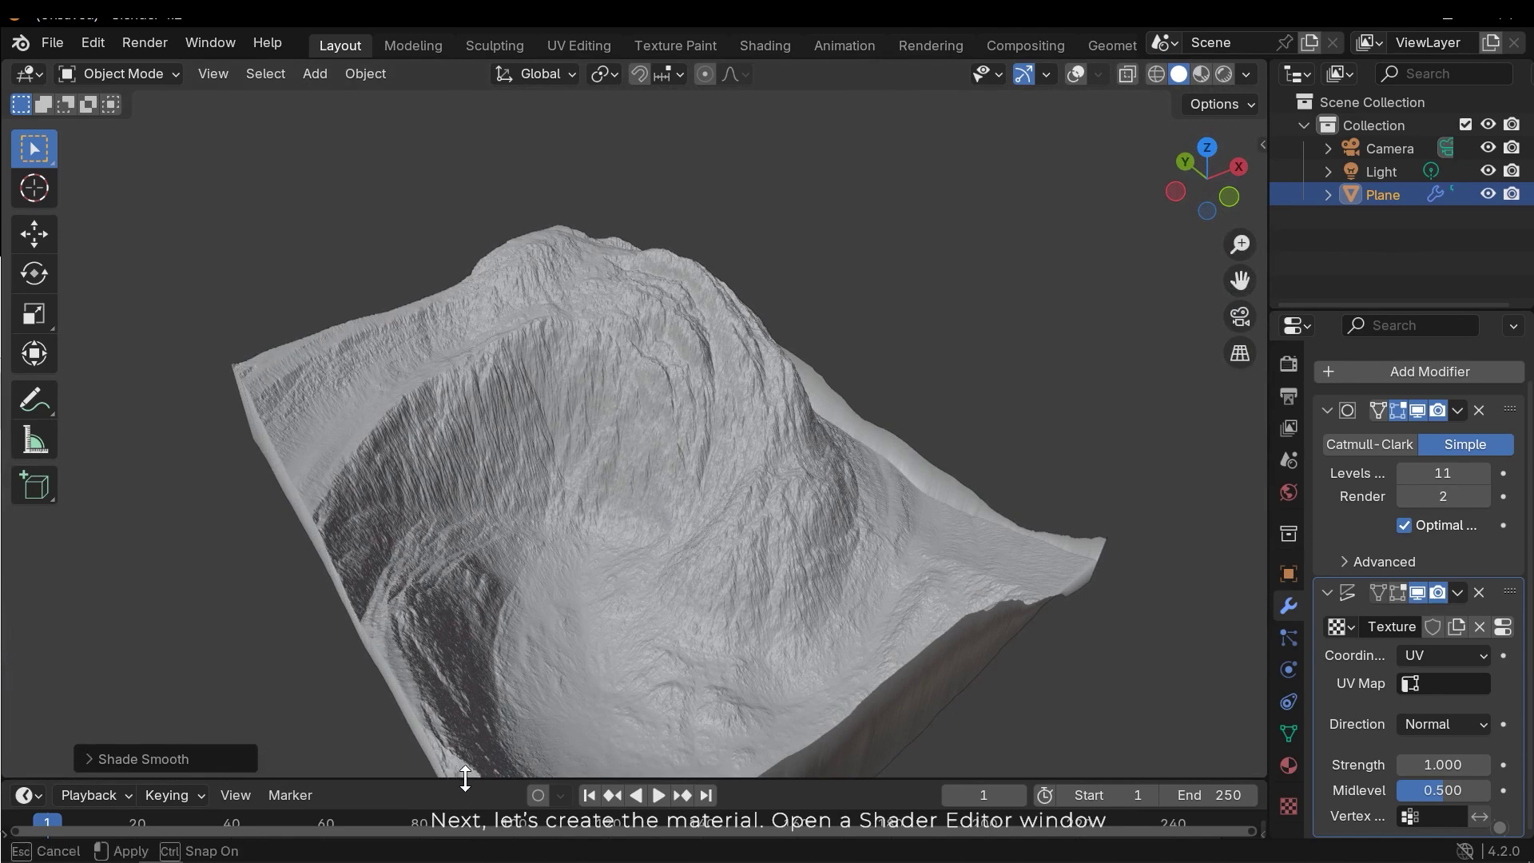
Turn the enlarged bottom area into a Shader Editor
left_click_drag(457, 779, 459, 566)
left_click(31, 581)
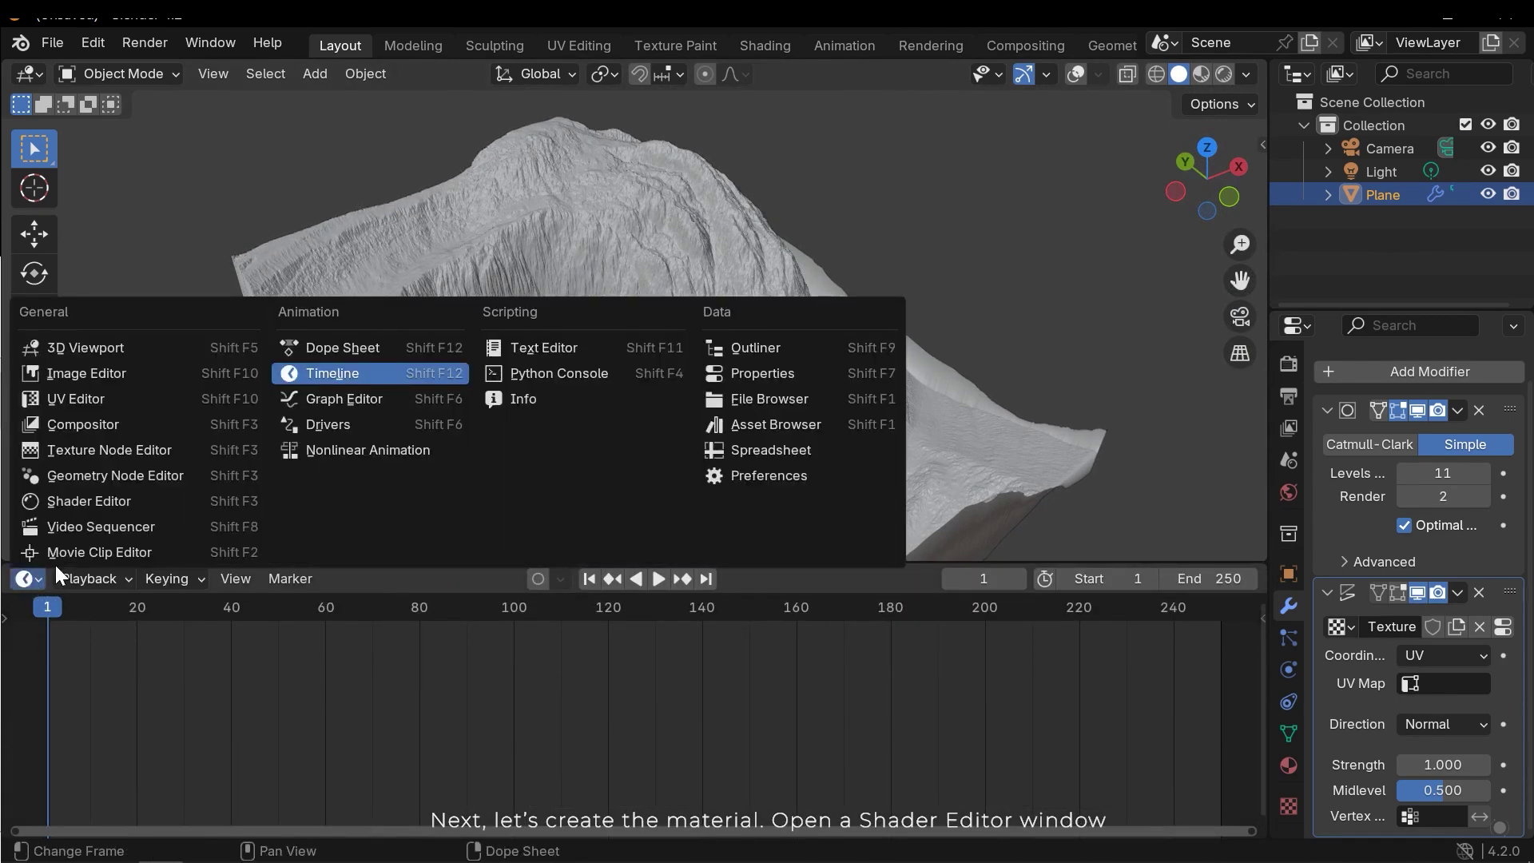
left_click(142, 499)
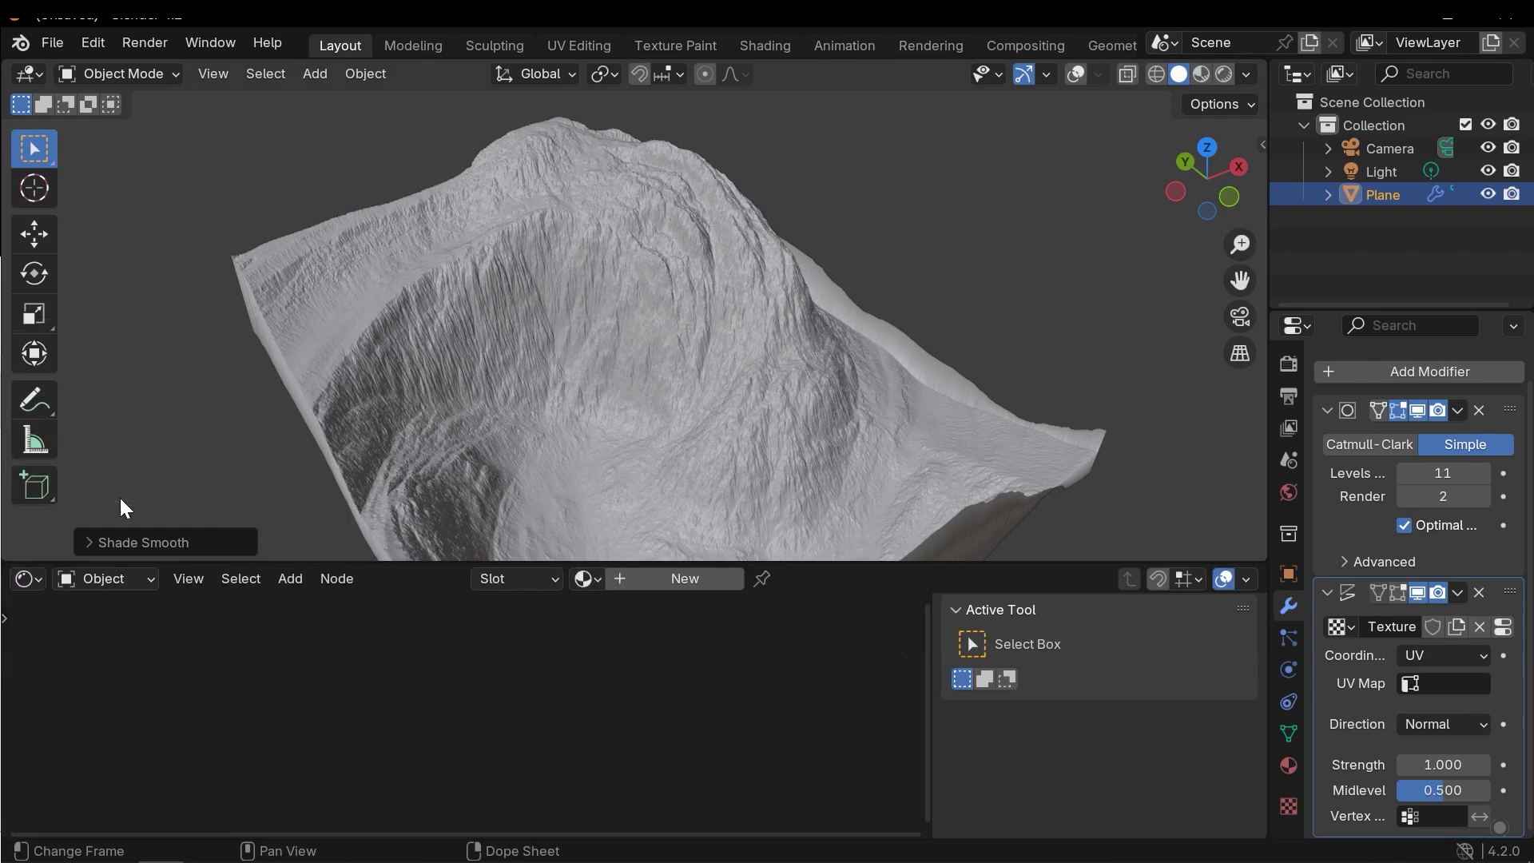
left_click_drag(144, 568, 158, 519)
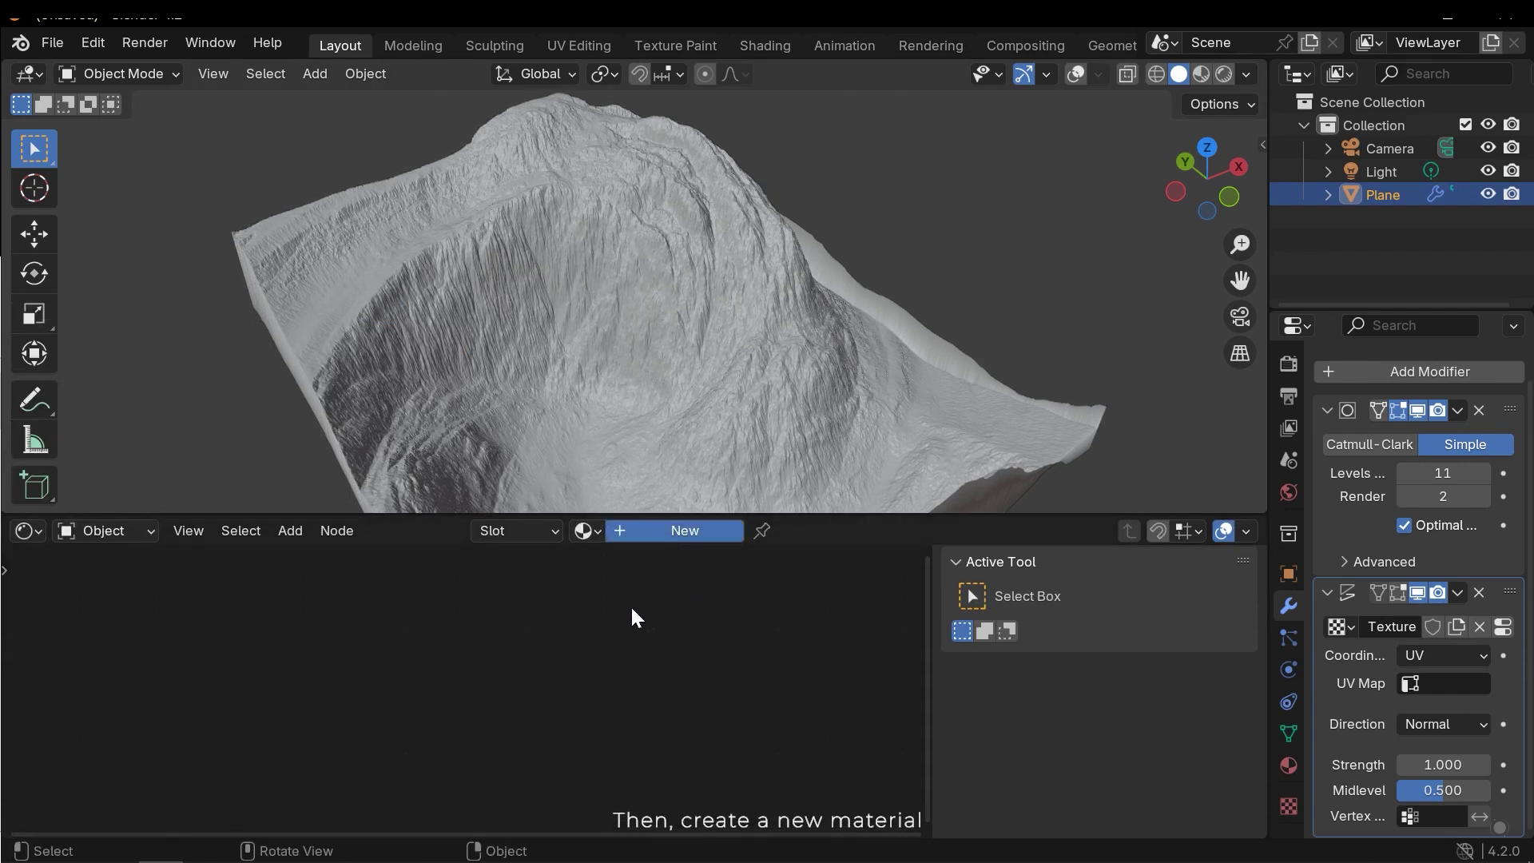
Create a new terrain material and add Colormap_0.png as a texture feeding Base Color
left_click(685, 531)
middle_click_drag(497, 695, 582, 722)
scroll(562, 664, "up", 3)
scroll(491, 651, "up", 3)
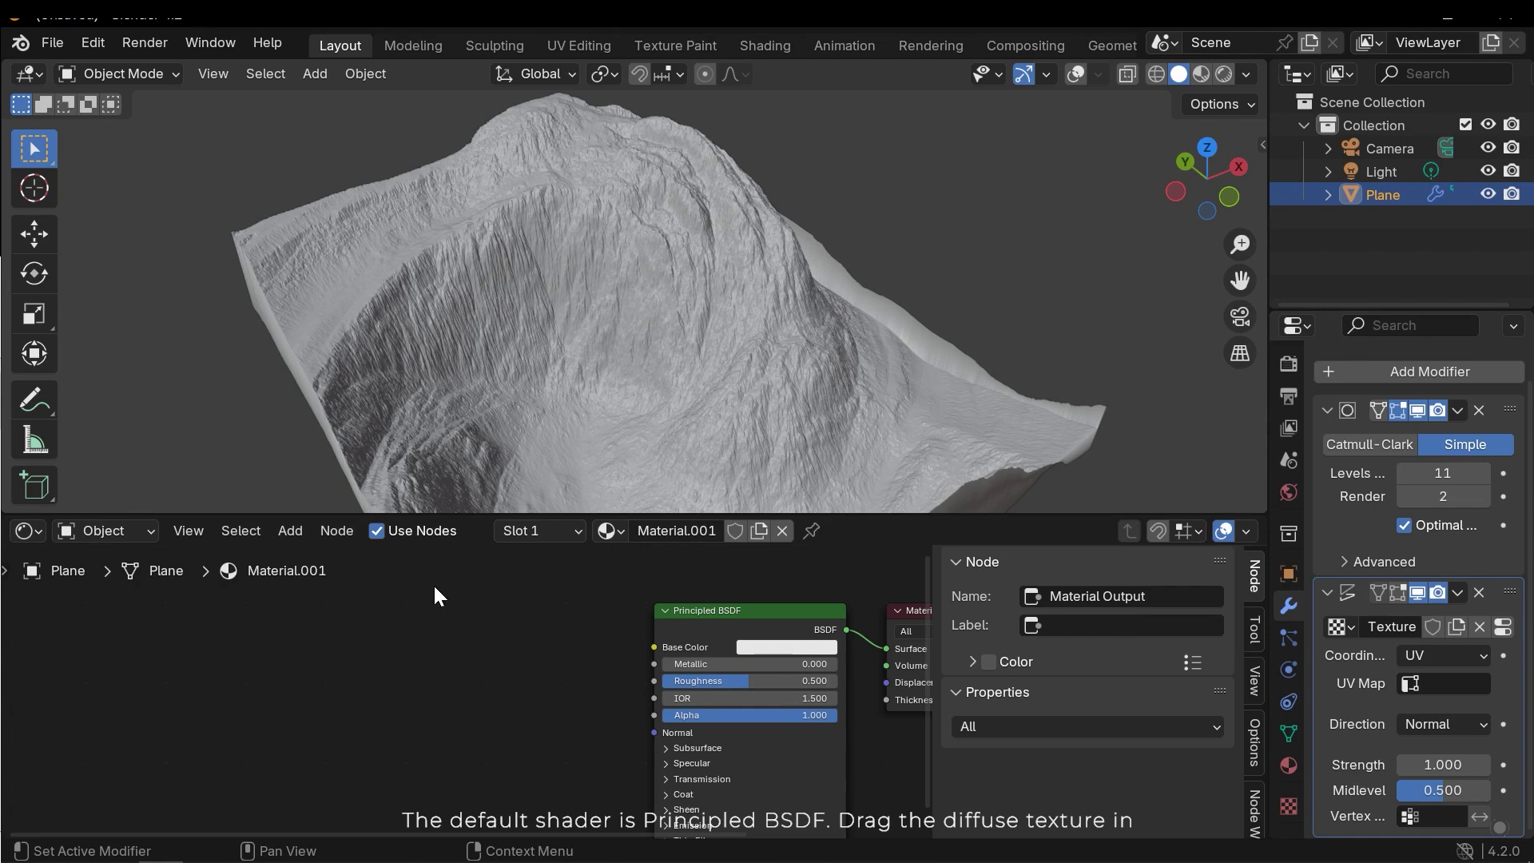
left_click_drag(444, 588, 727, 726)
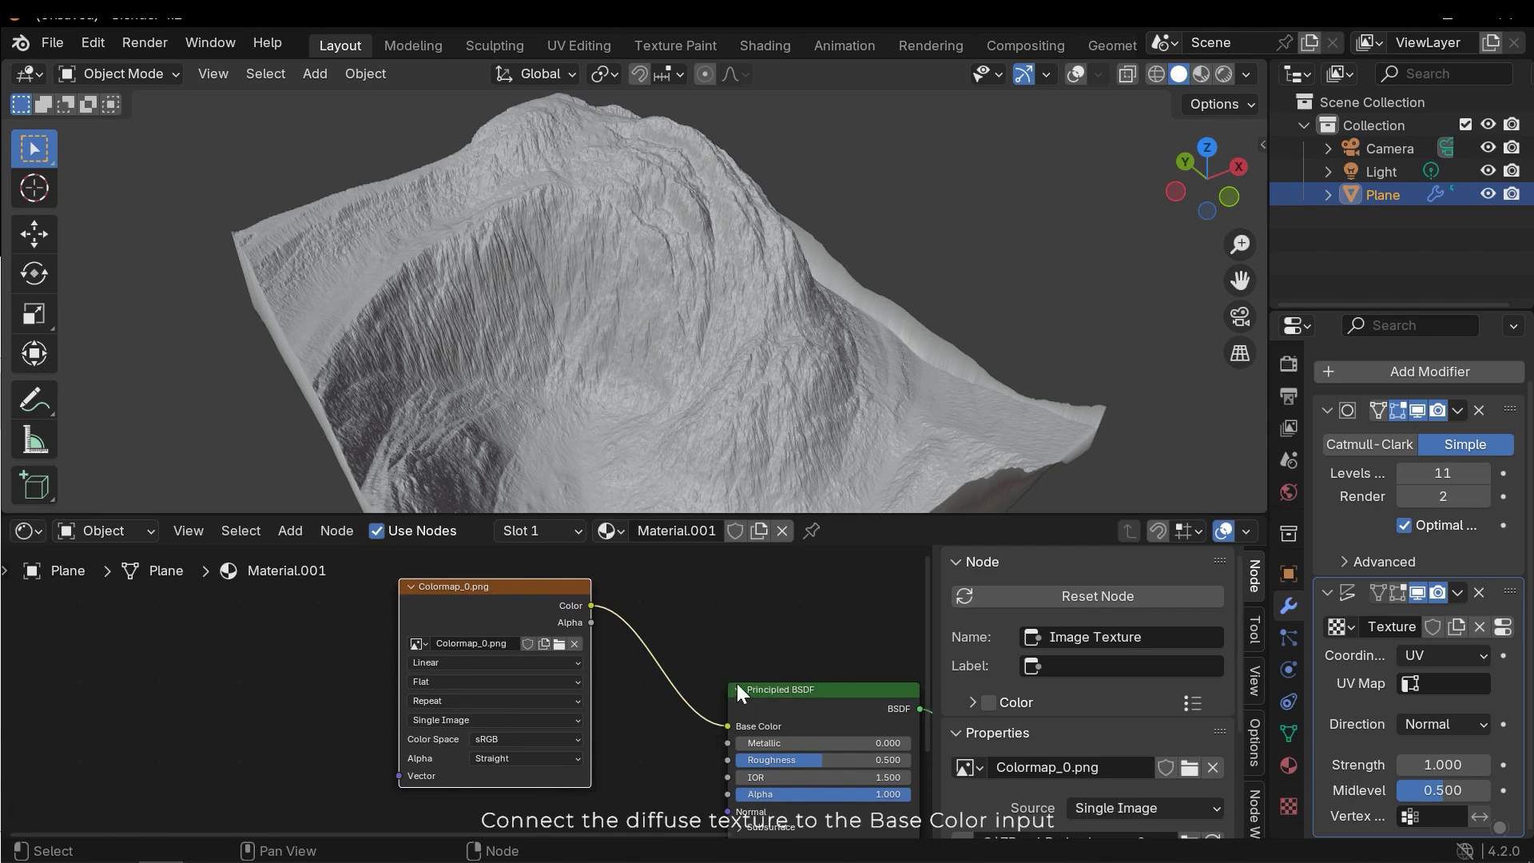
middle_click_drag(739, 685, 537, 588)
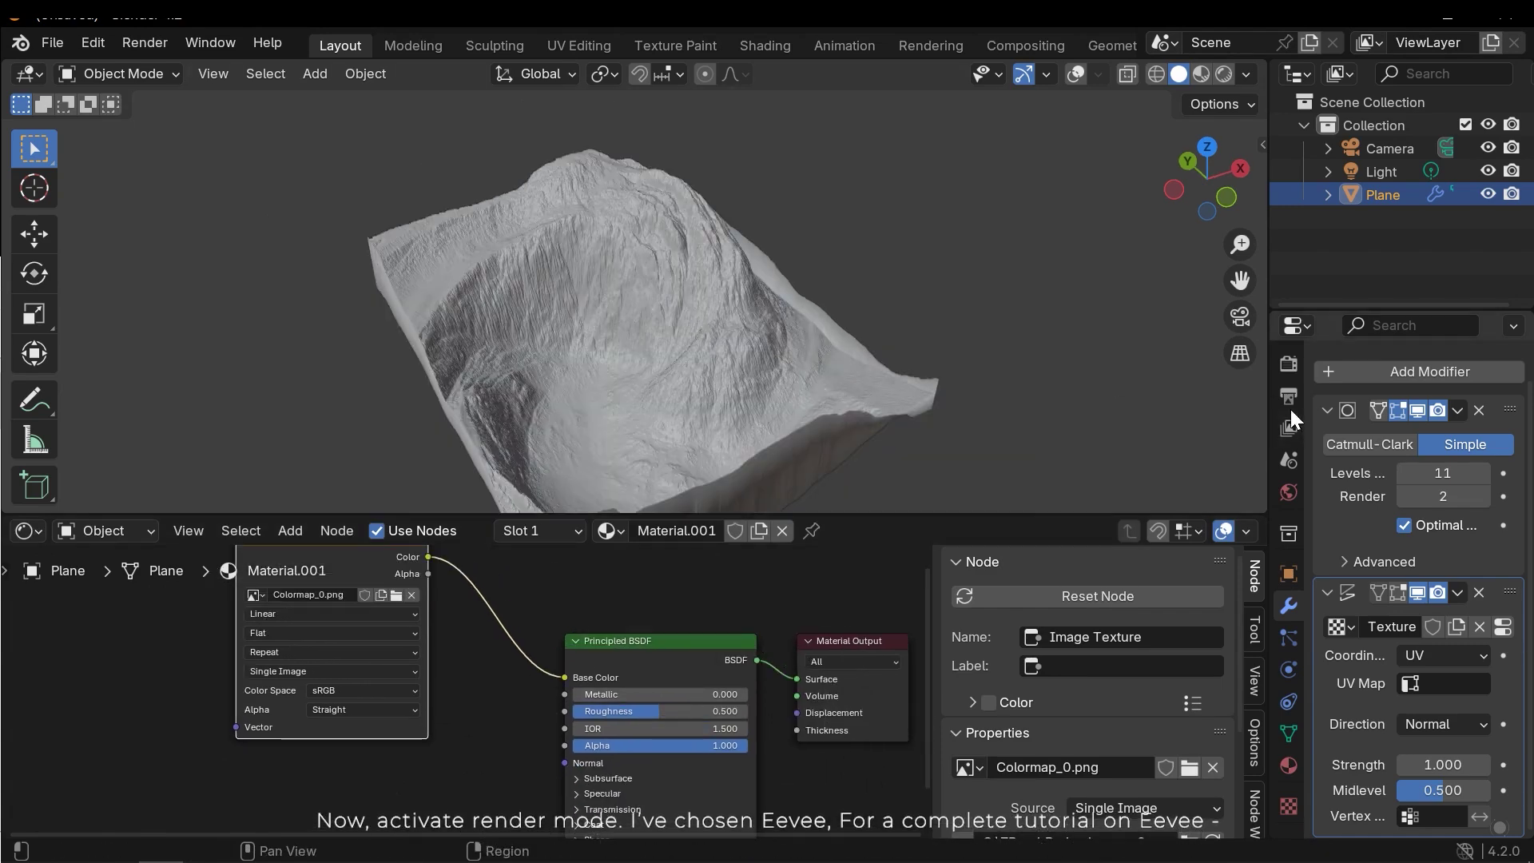
Keep EEVEE as the render engine and switch the viewport to Rendered shading
left_click(1288, 363)
scroll(1455, 521, "up", 1)
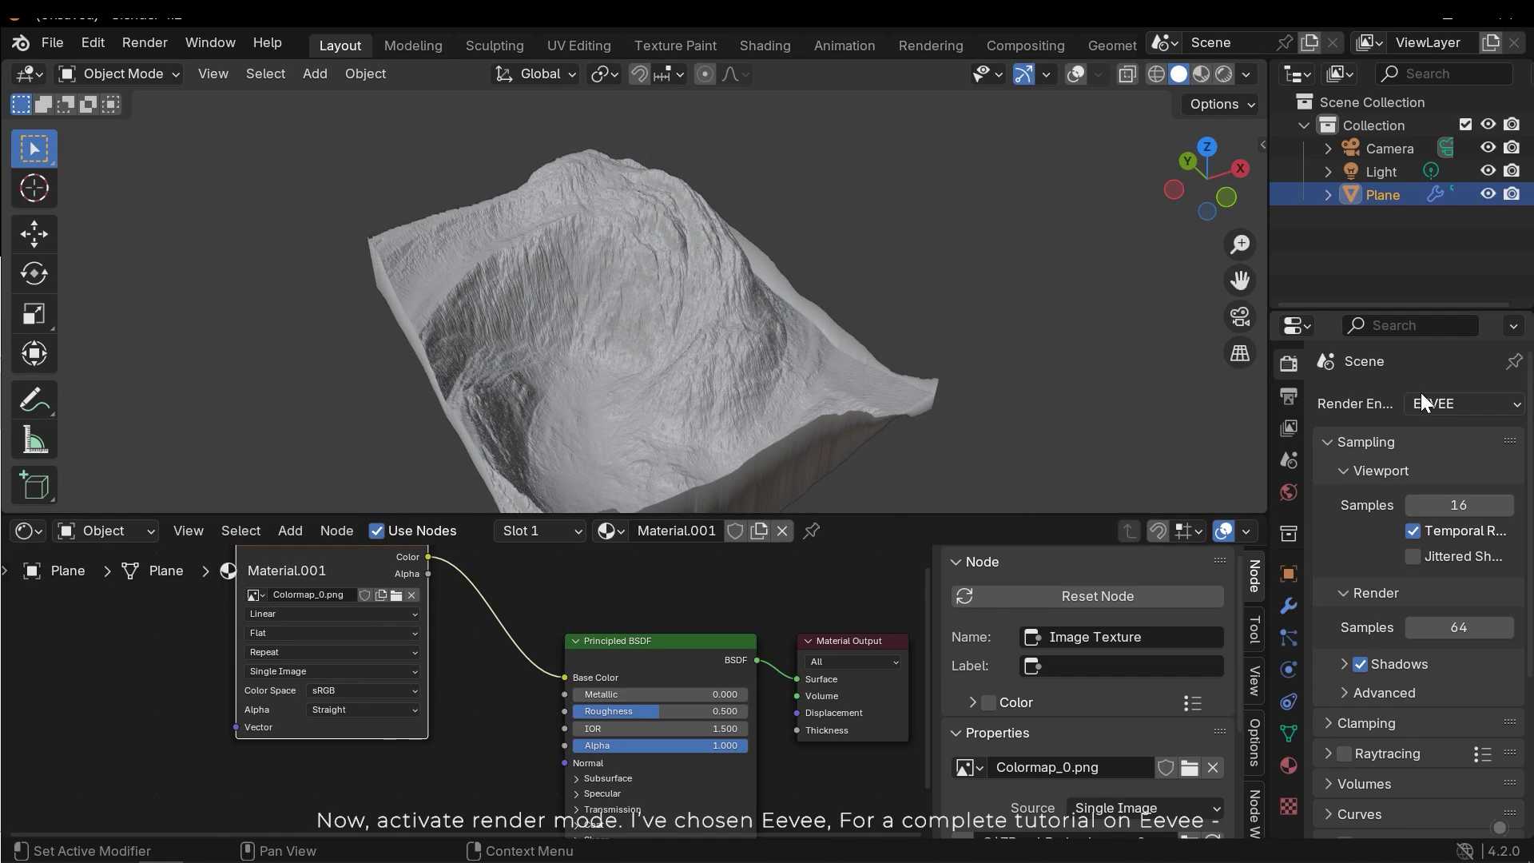
left_click(1450, 404)
left_click(1435, 432)
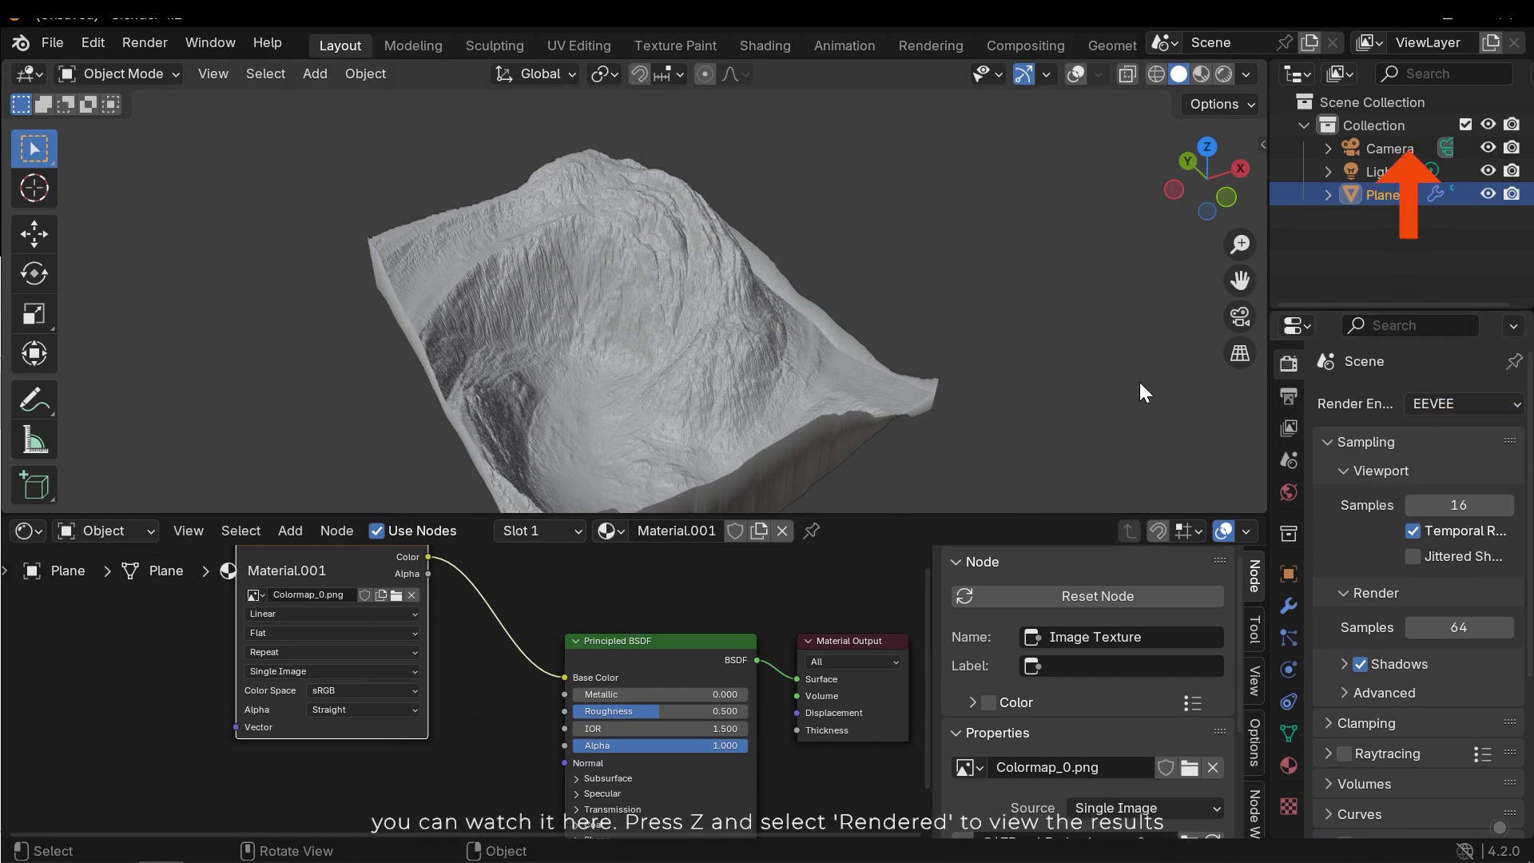
key("z")
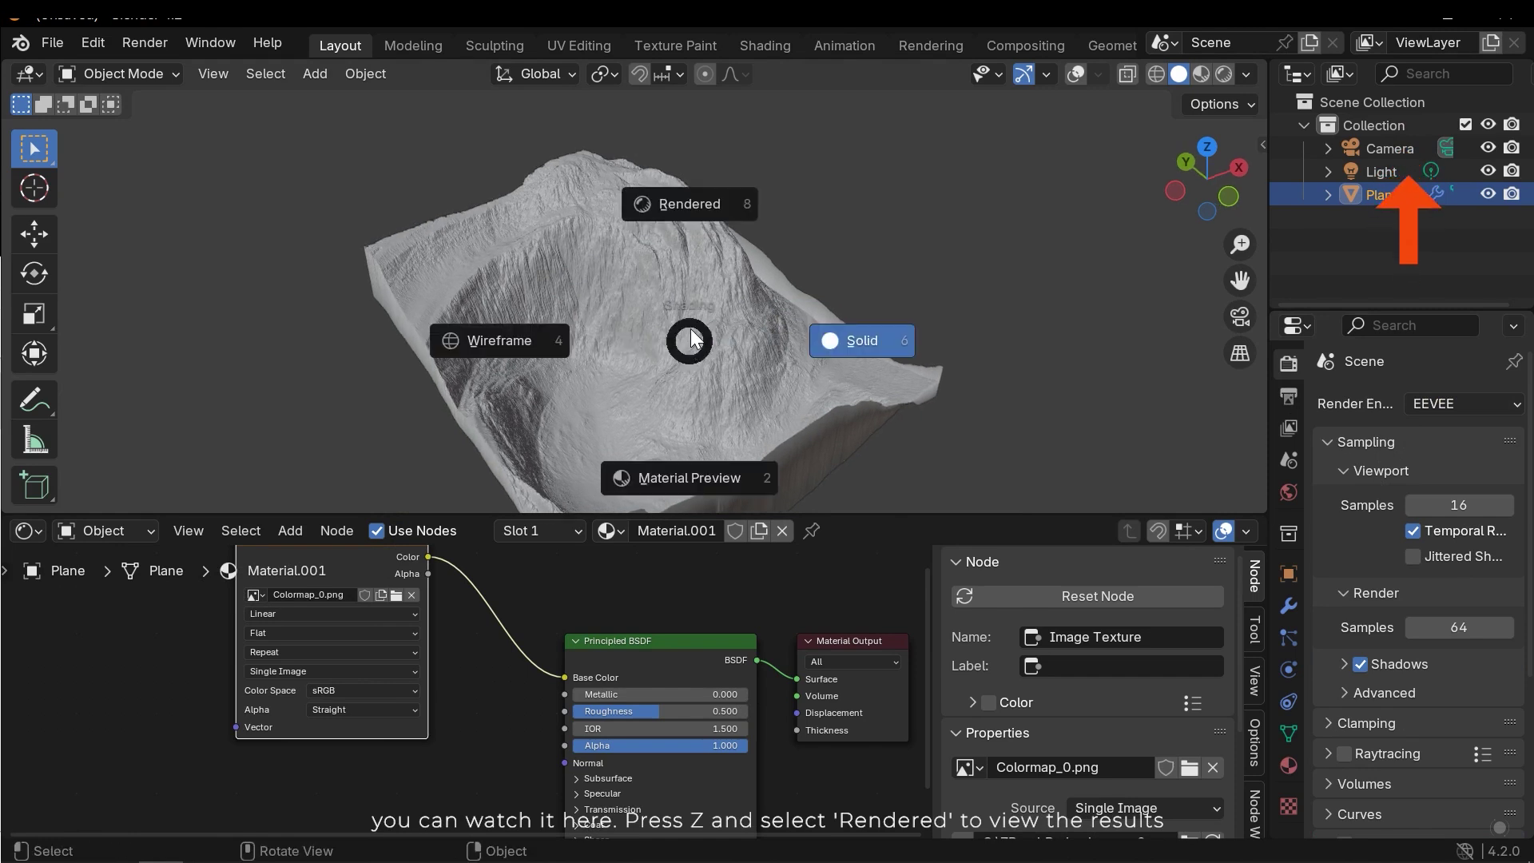
left_click(772, 249)
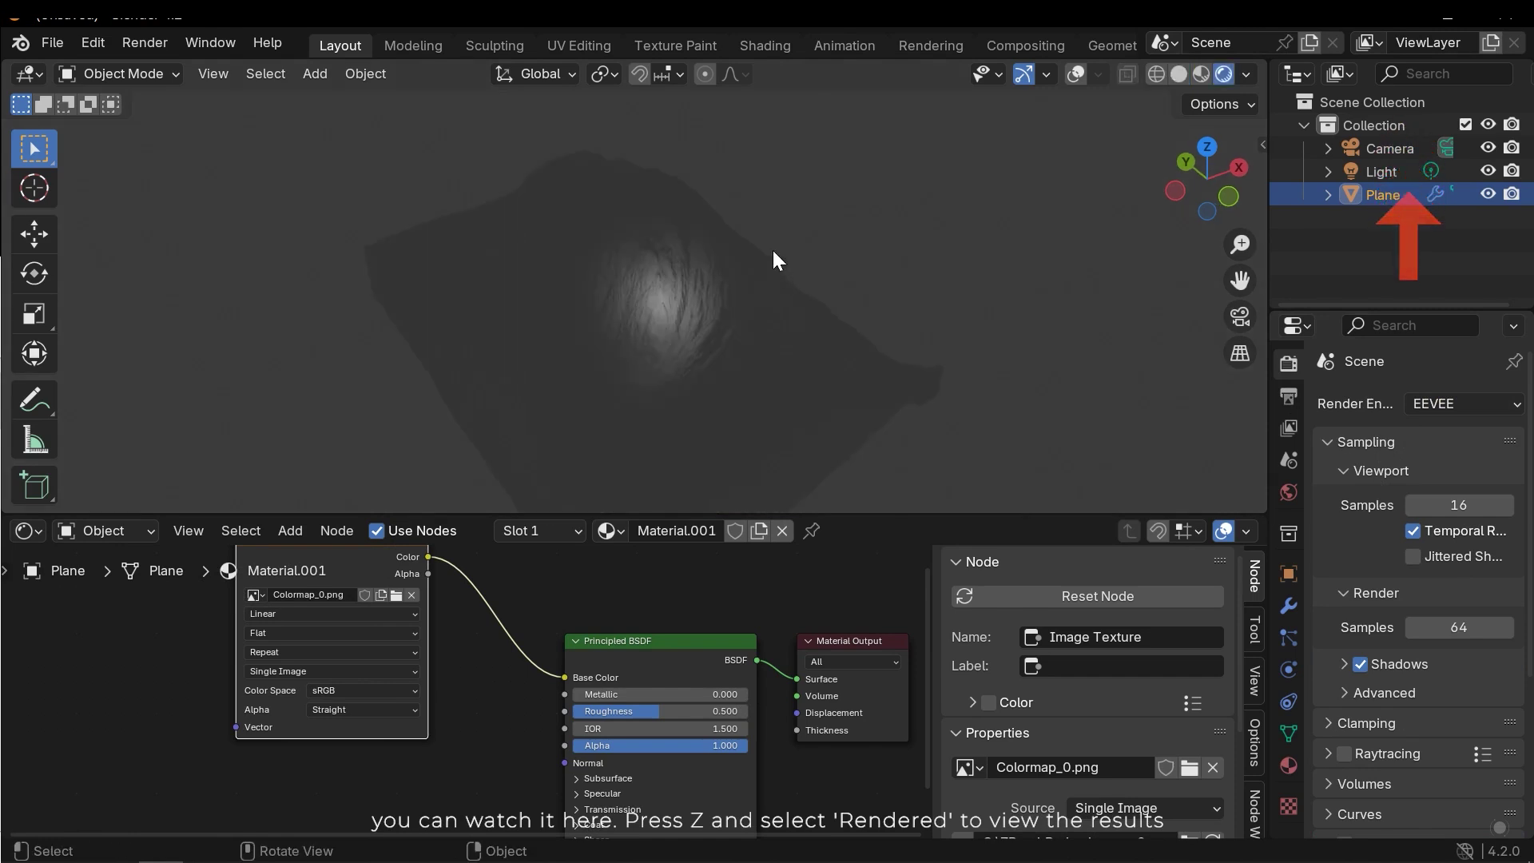
middle_click_drag(761, 264, 853, 291)
scroll(747, 274, "up", 5)
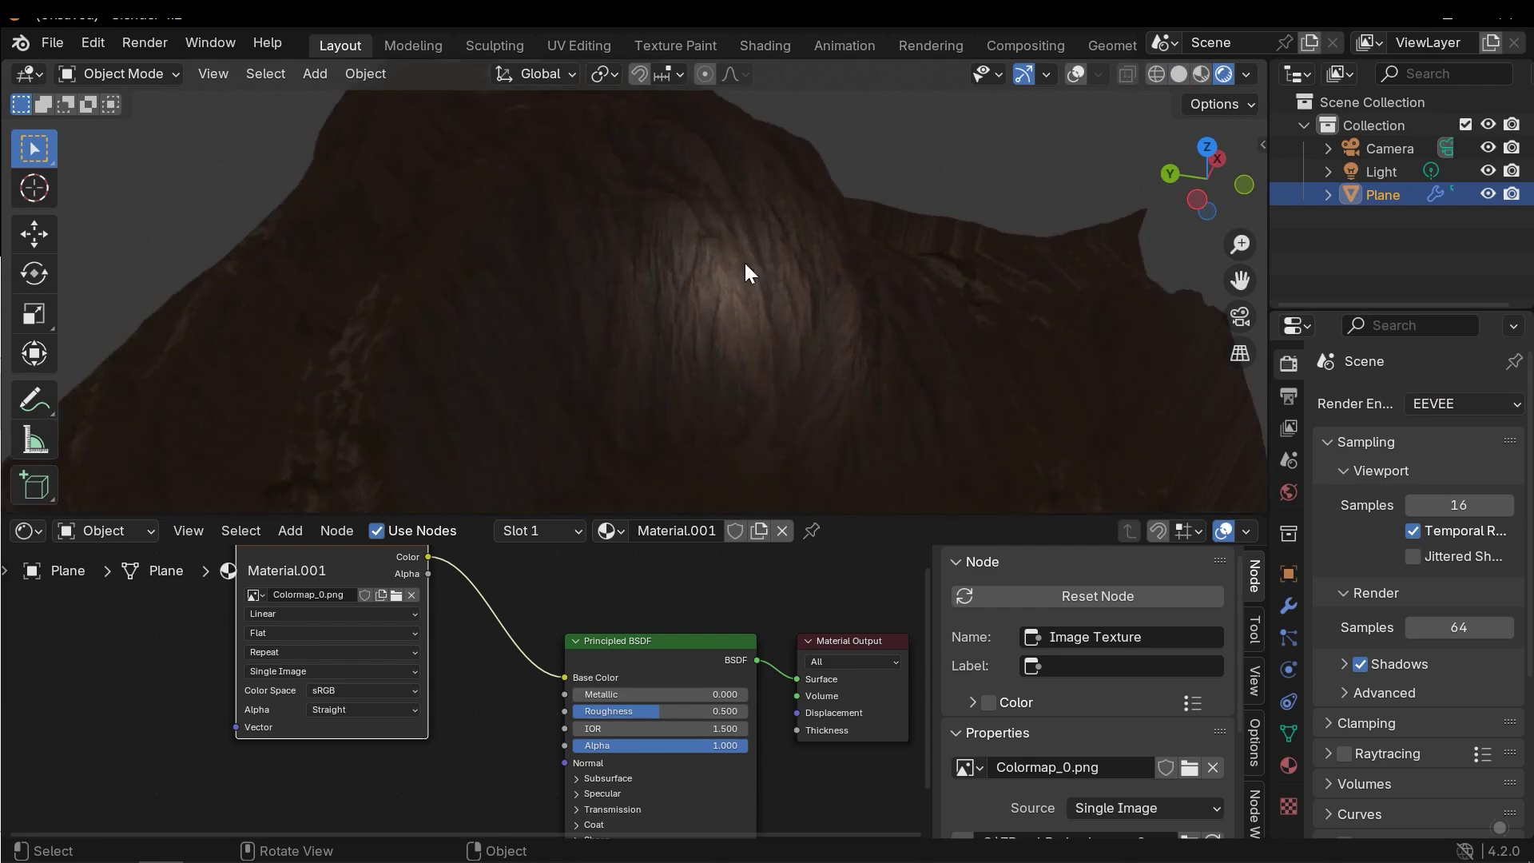
middle_click_drag(746, 274, 685, 303)
Turn overlays back on, then select and delete the point light
left_click(1077, 74)
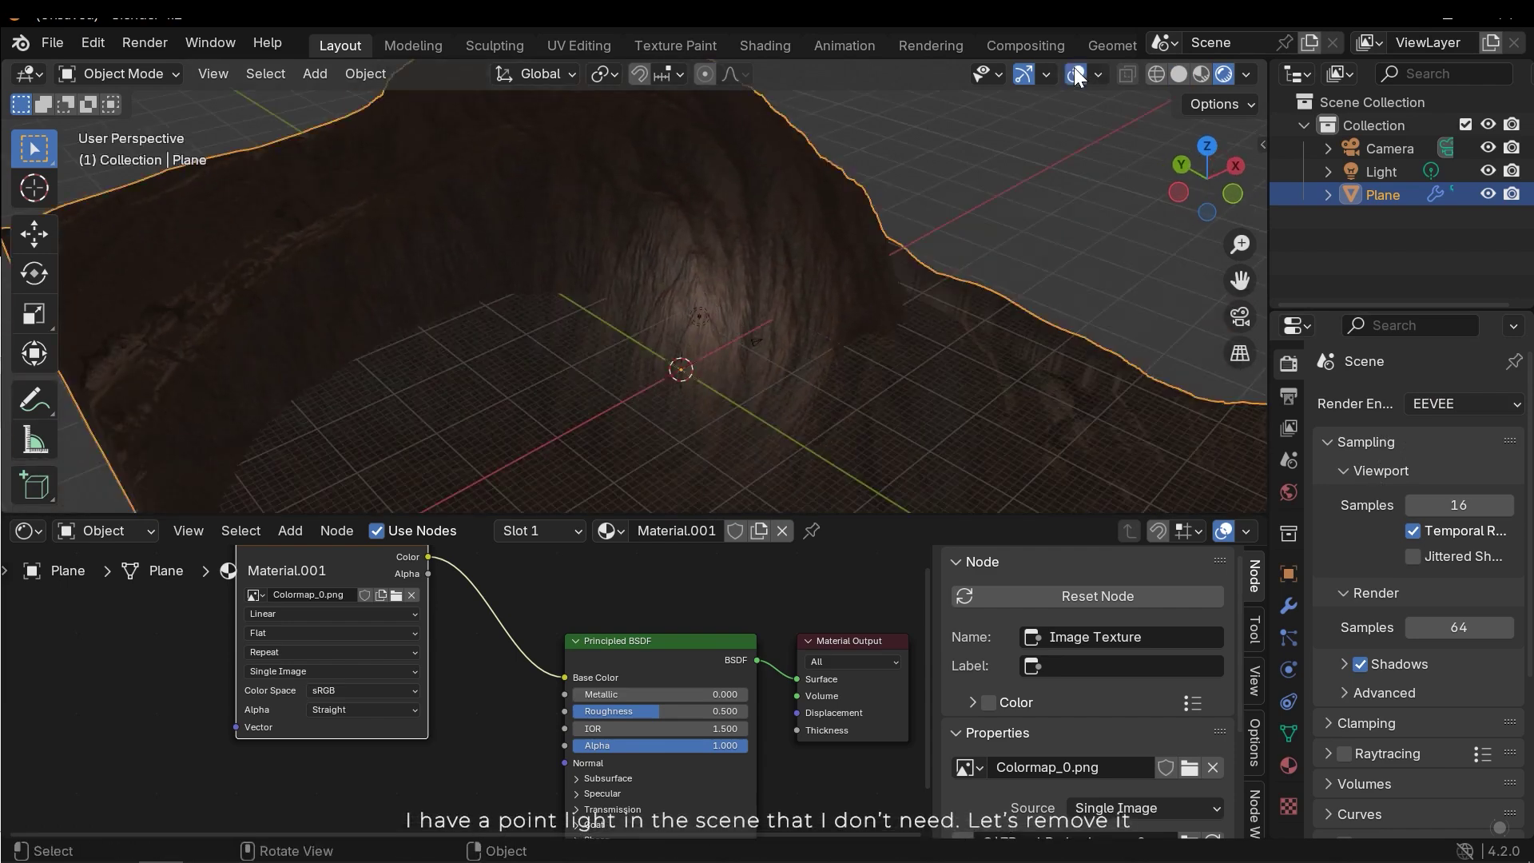
middle_click_drag(683, 367, 705, 328)
left_click(717, 323)
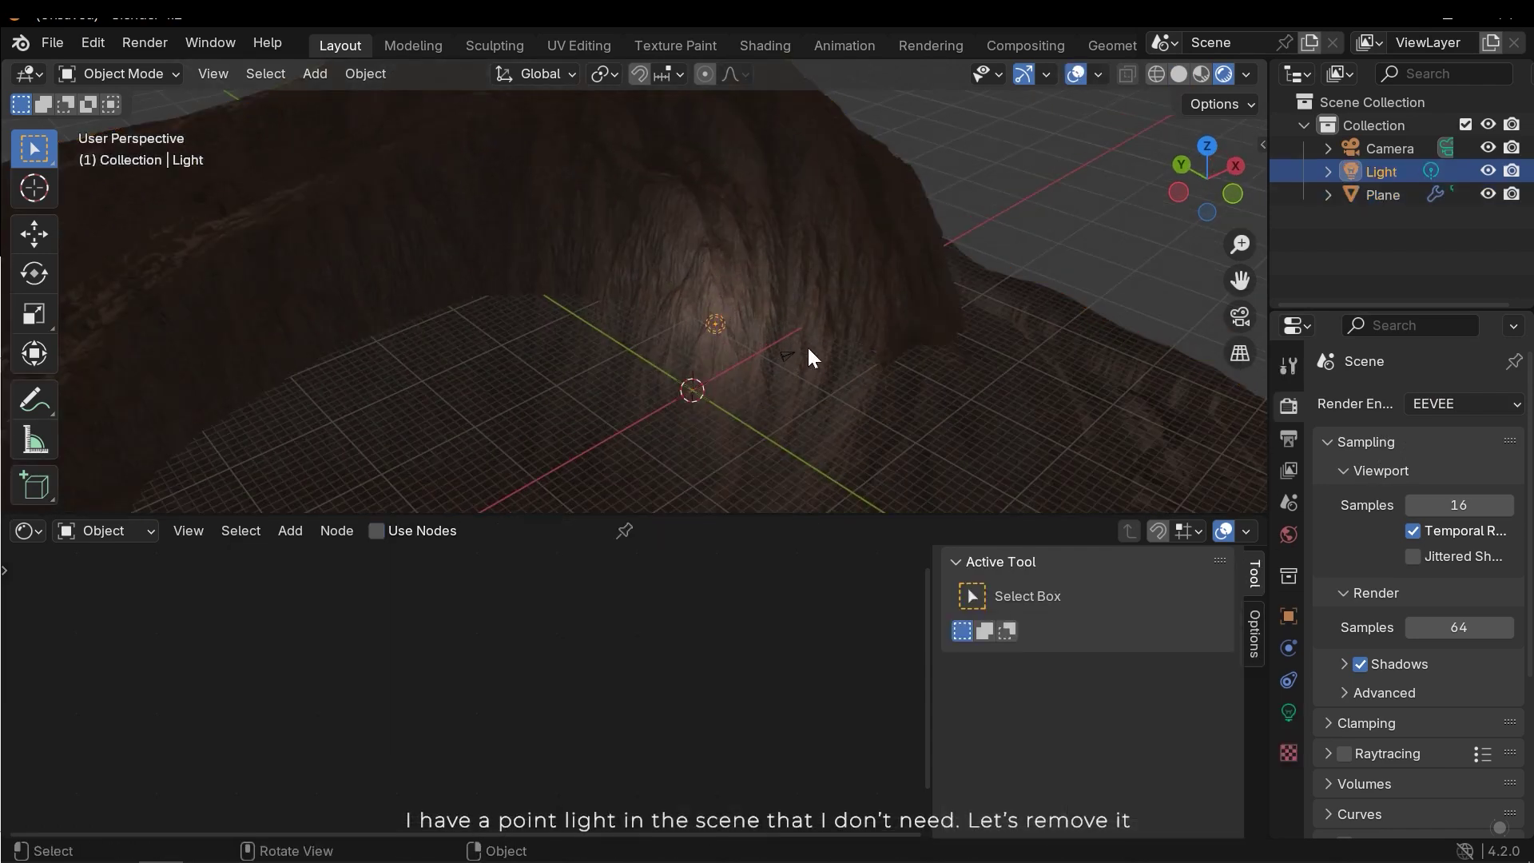
middle_click_drag(807, 344, 726, 366)
key("Delete")
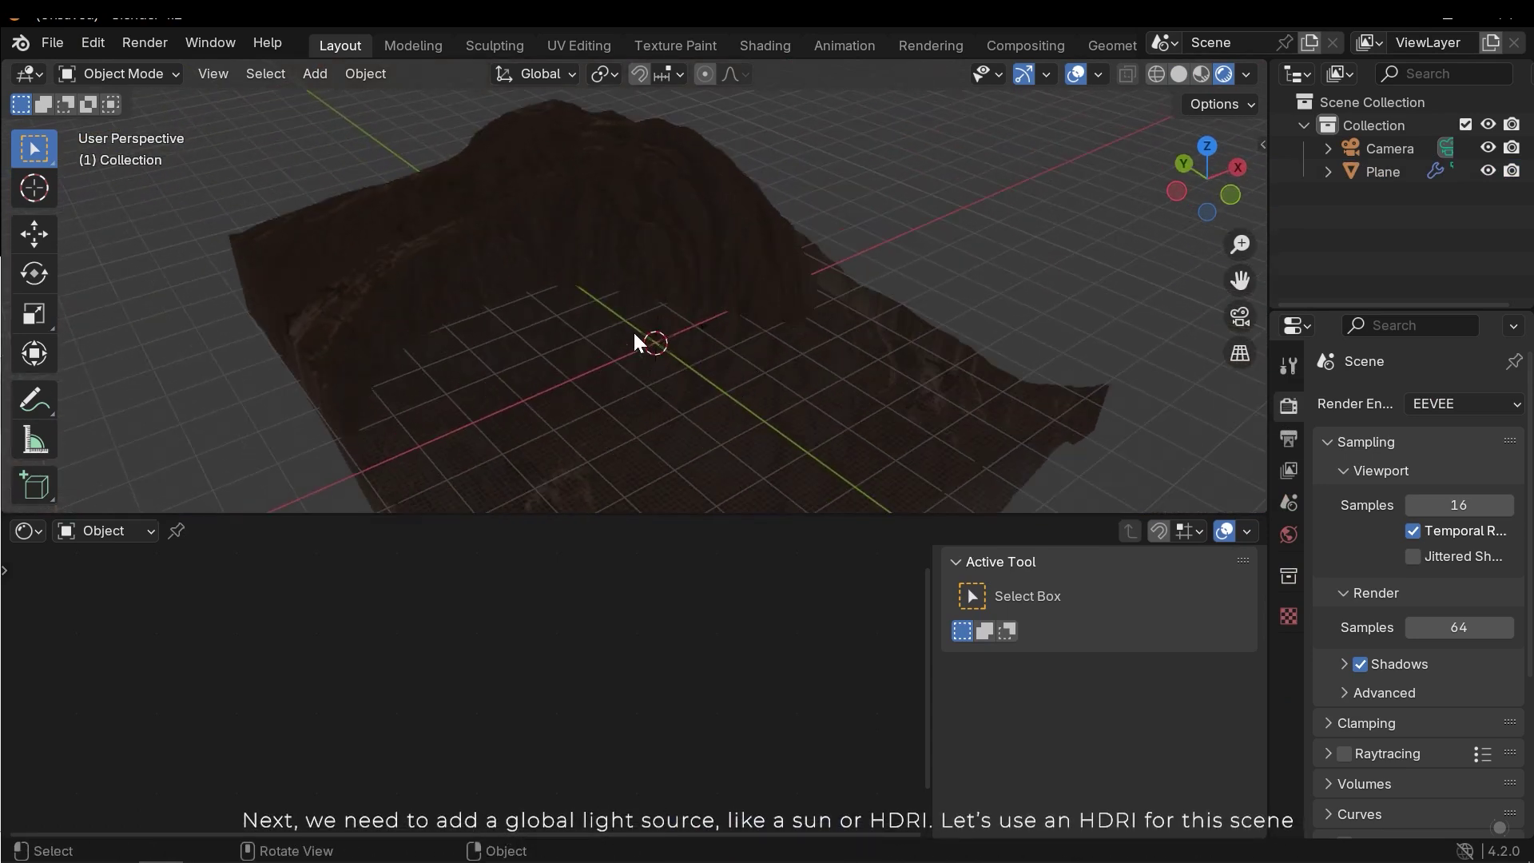
middle_click_drag(639, 342, 675, 360)
middle_click_drag(579, 369, 605, 353)
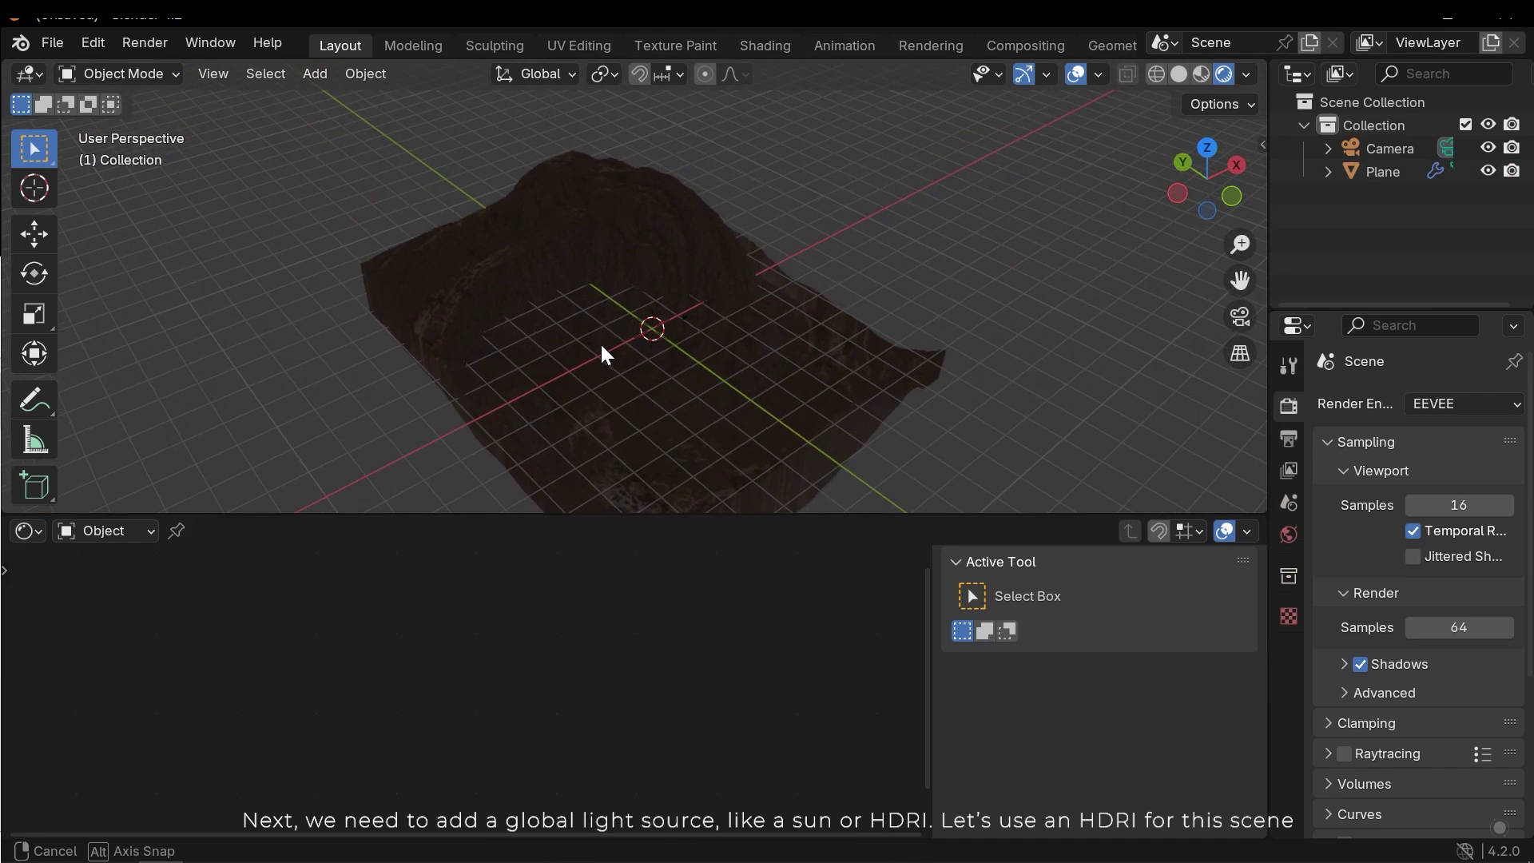
left_click(27, 532)
left_click(27, 532)
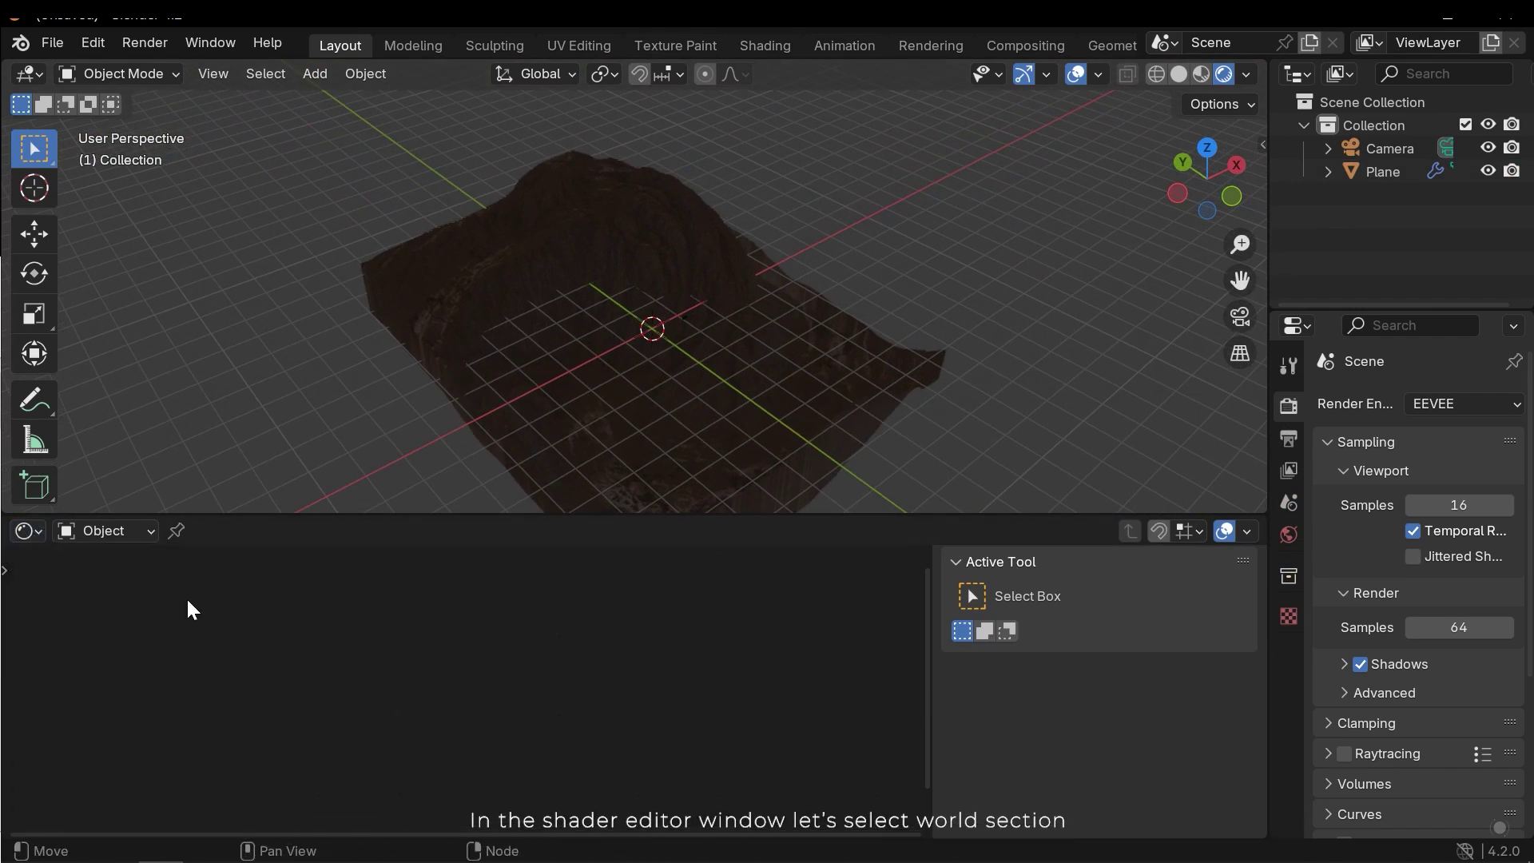
Switch the node editor to World and add an Environment Texture node beside Background
left_click(123, 533)
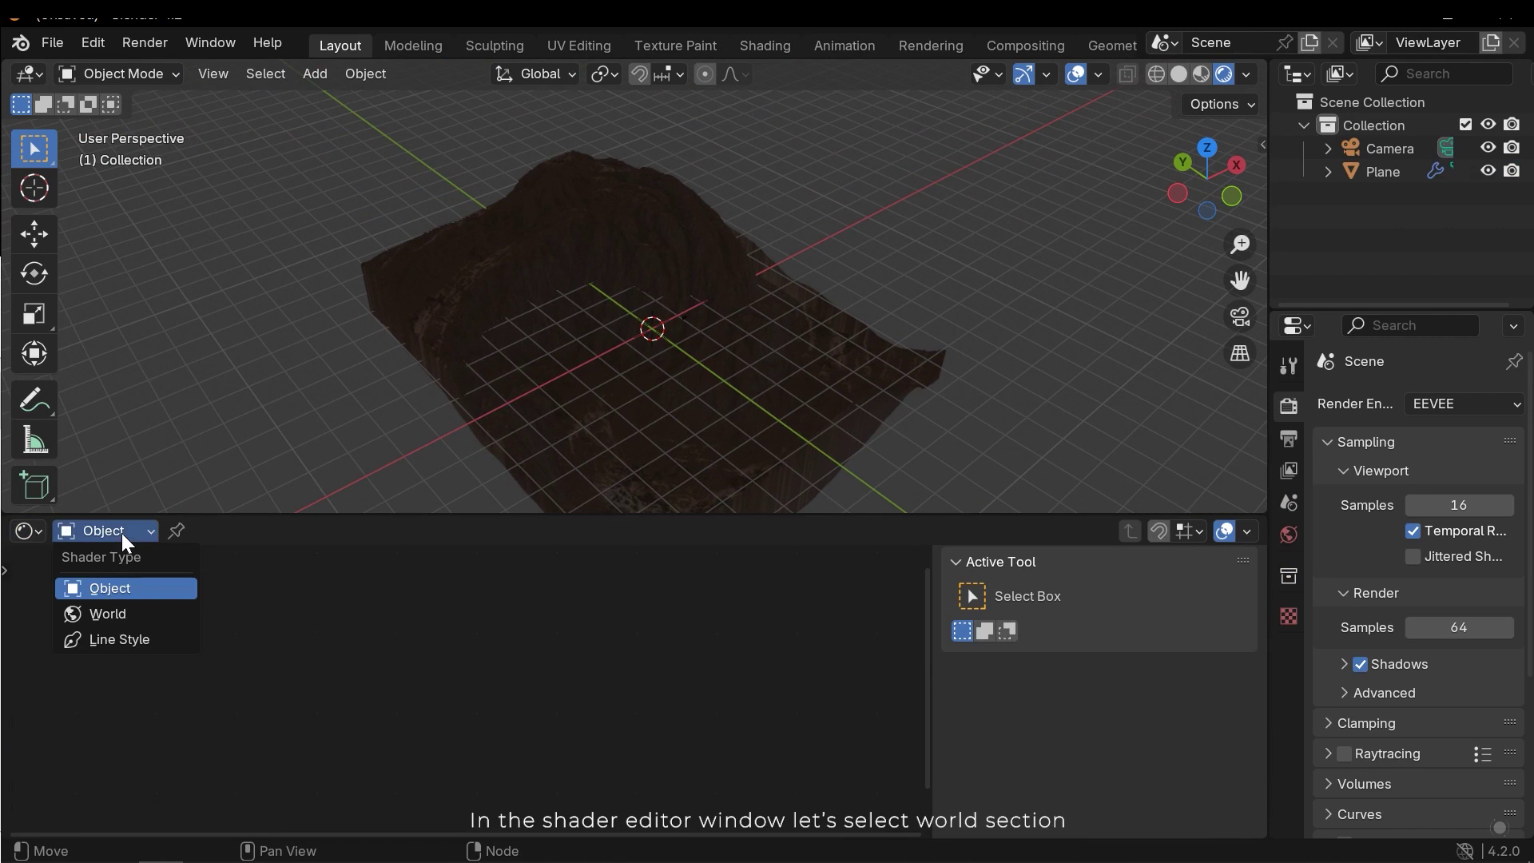
left_click(112, 614)
middle_click_drag(601, 642, 537, 651)
key("shift+a")
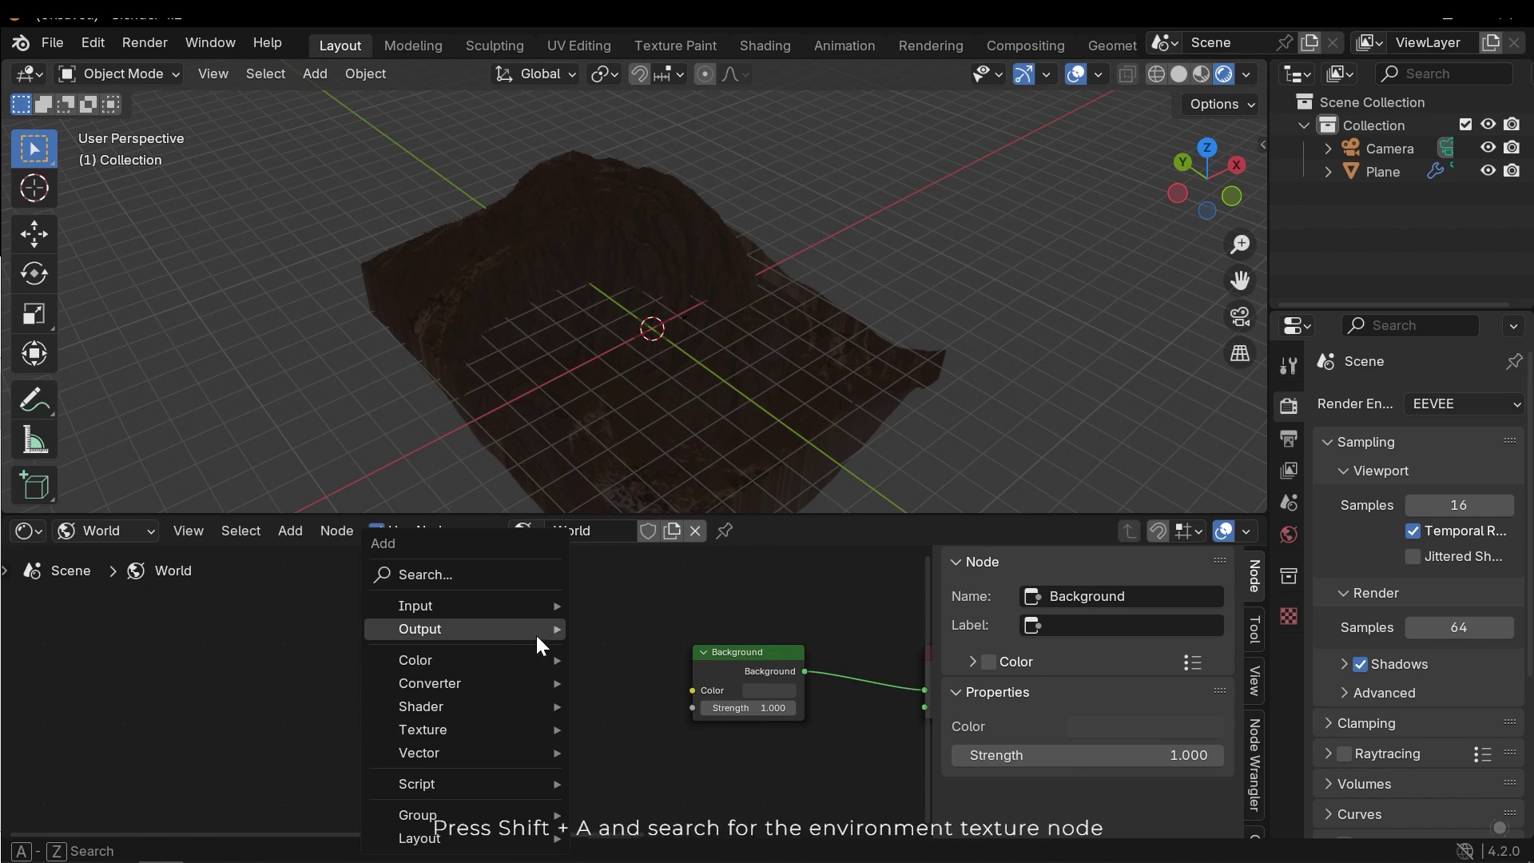
left_click(439, 576)
type("e")
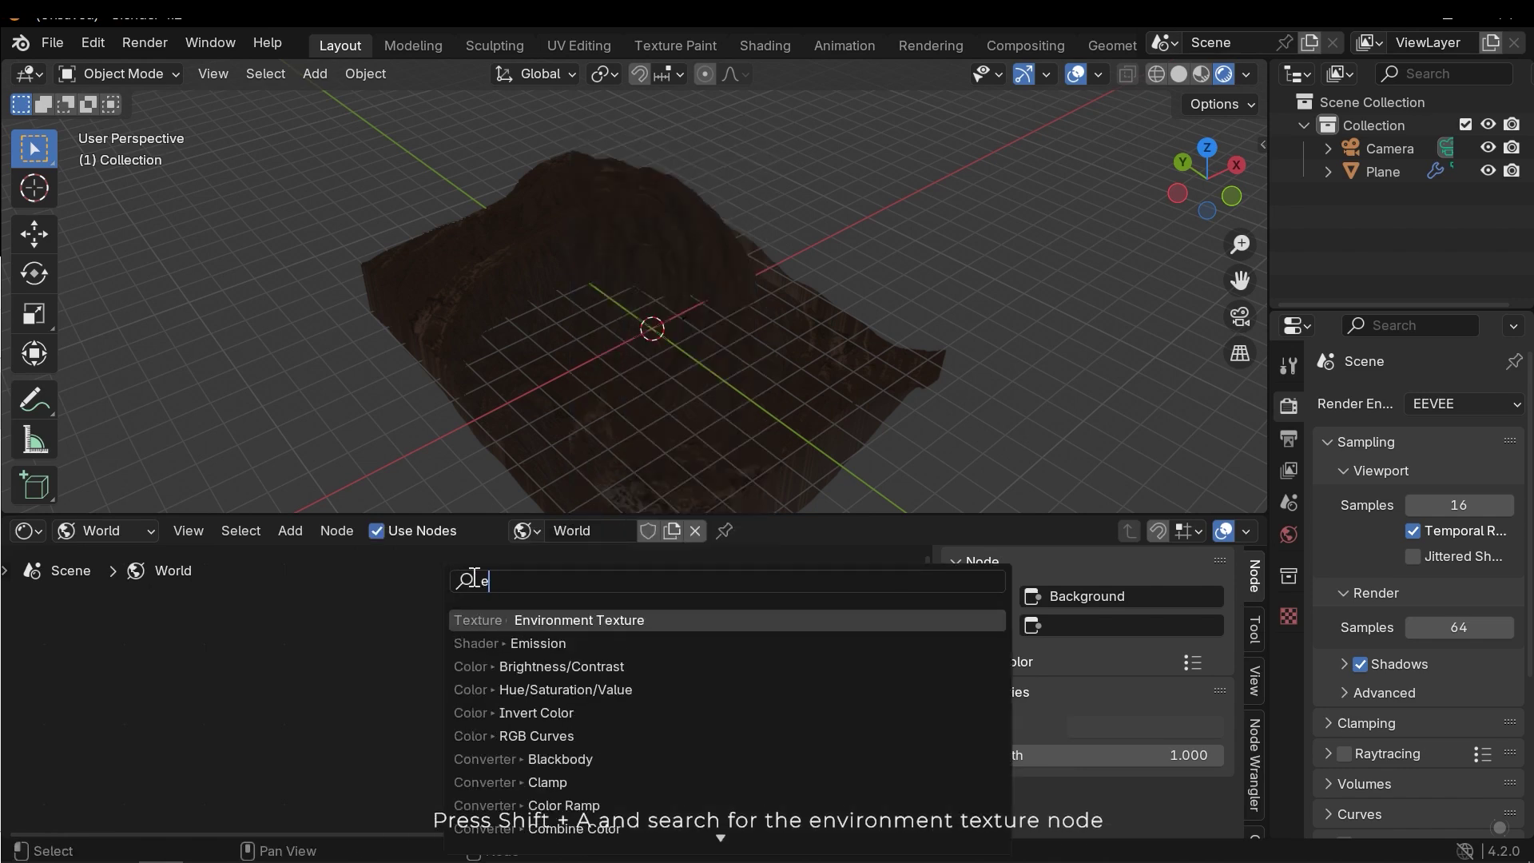
type("n")
left_click(547, 620)
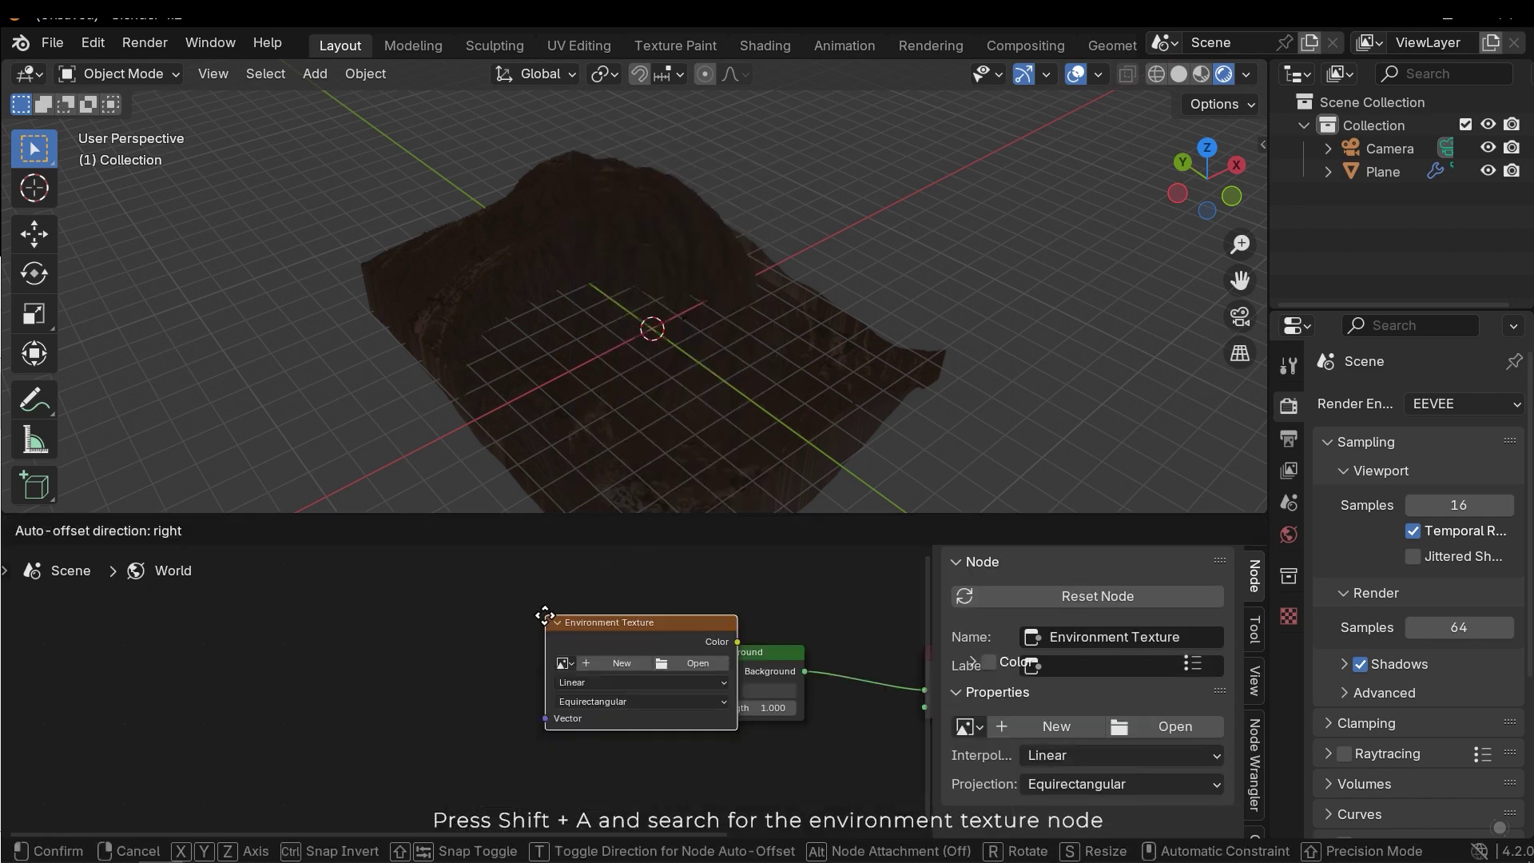
left_click(550, 668)
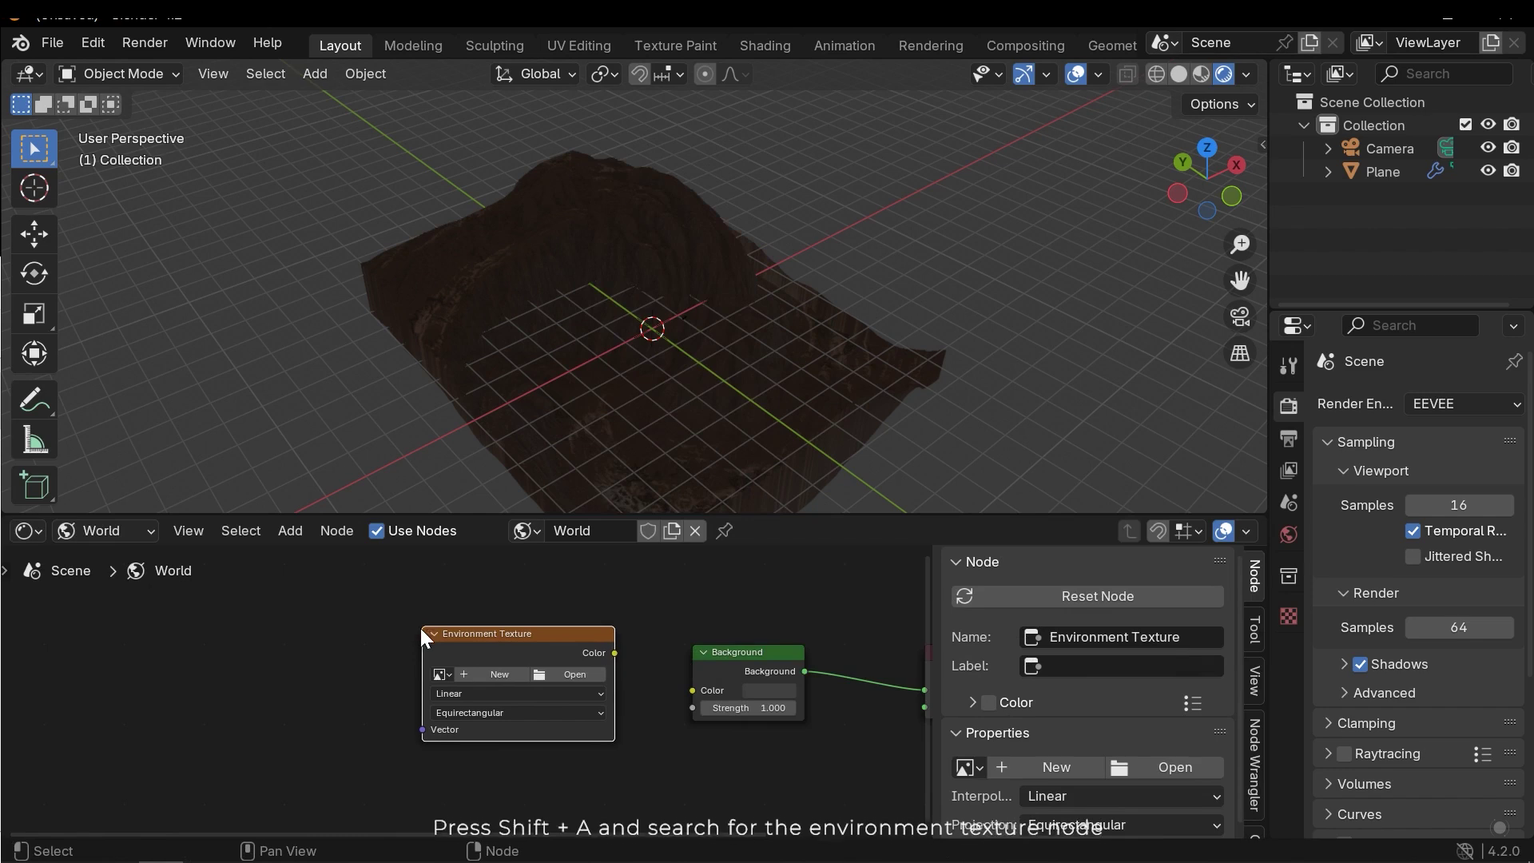
Load the kloofendal partly cloudy sky HDRI and connect its Color to the Background Color
left_click(561, 674)
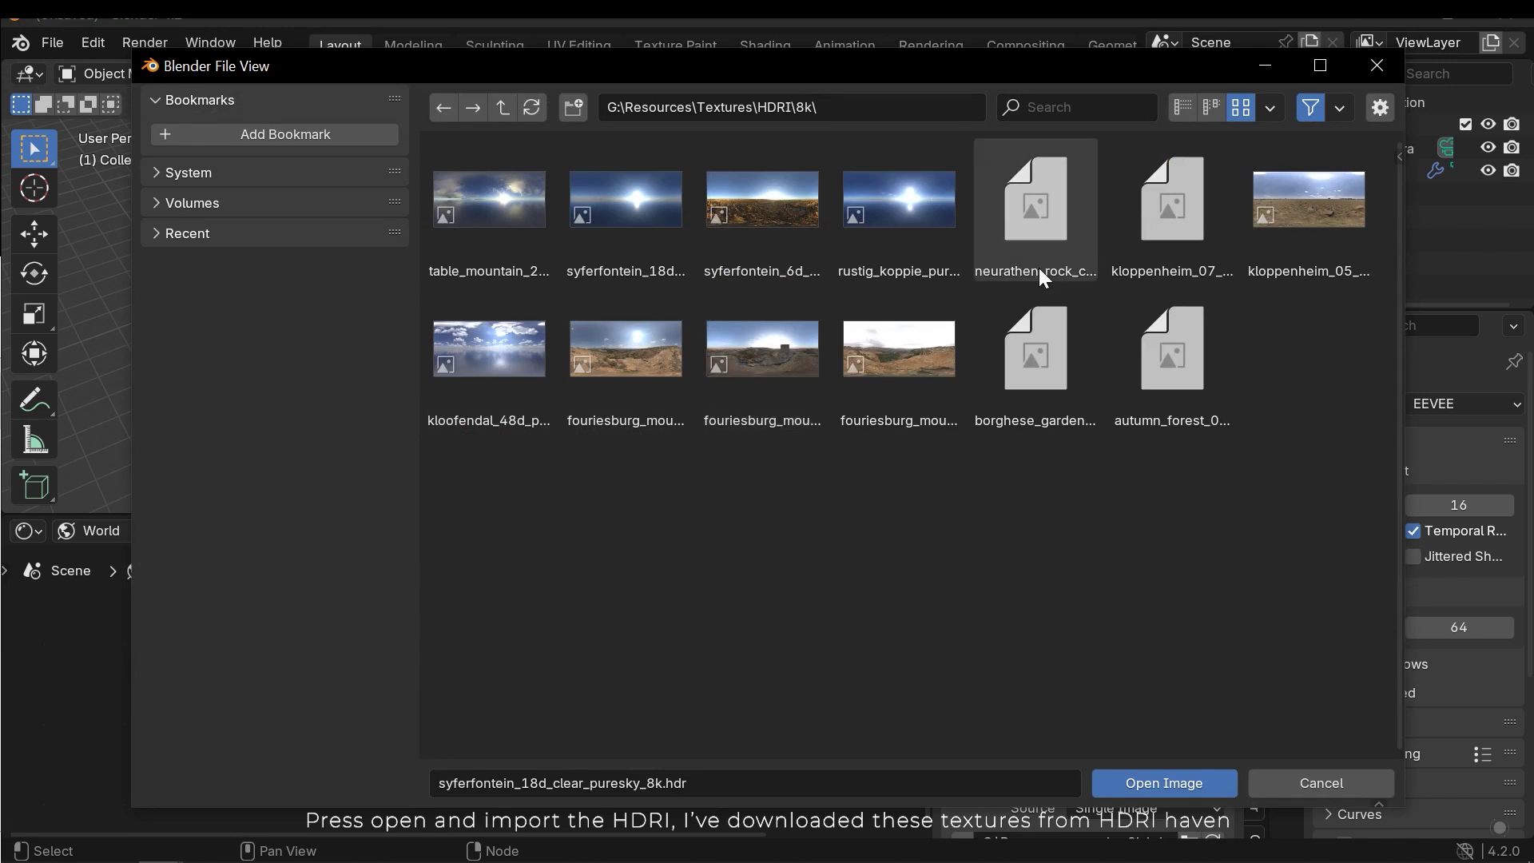
left_click(497, 355)
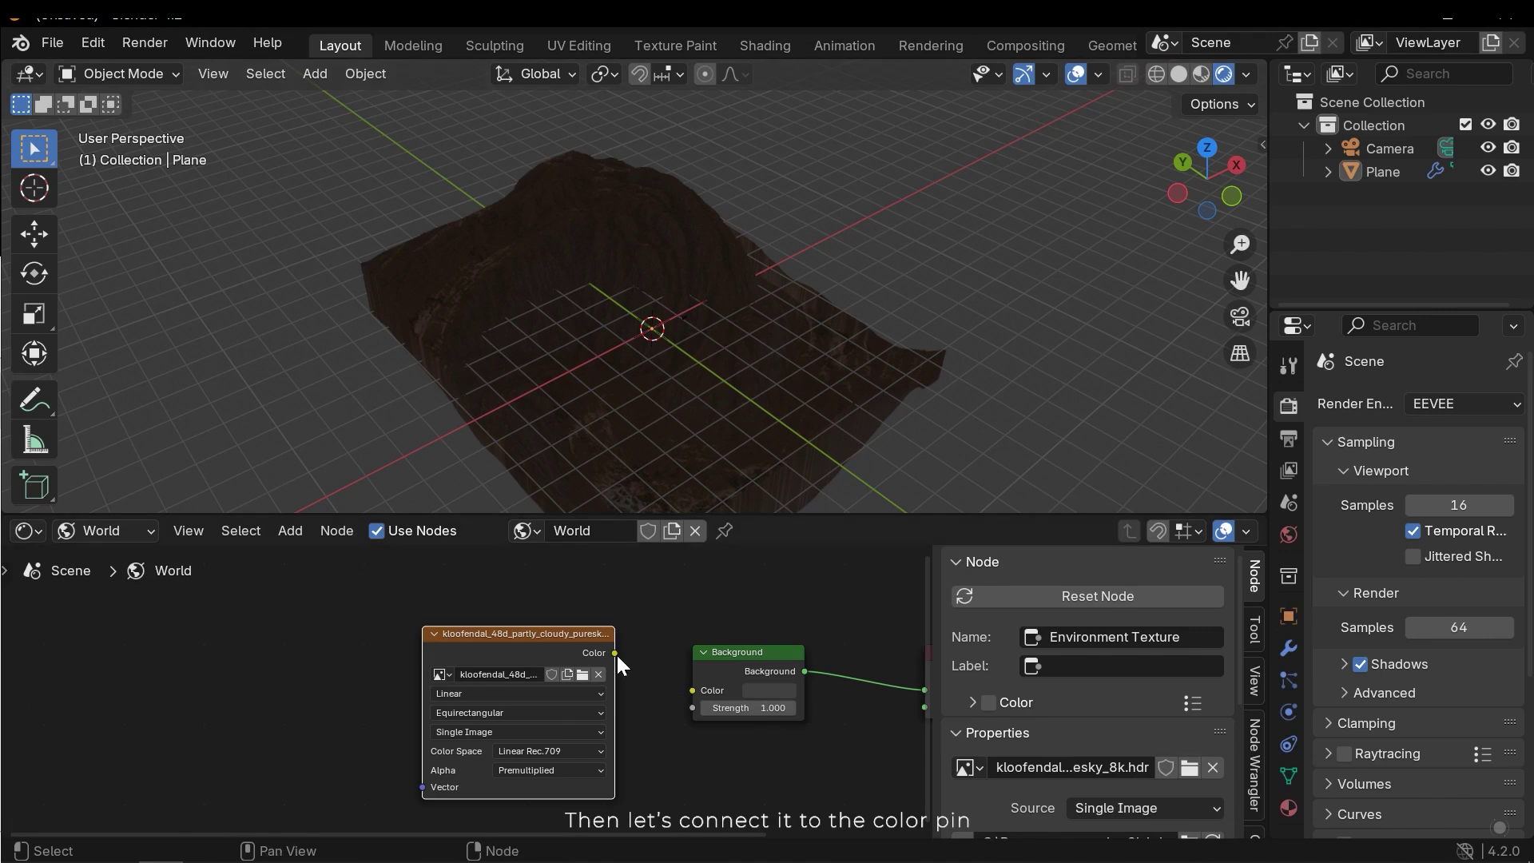
left_click_drag(615, 654, 700, 702)
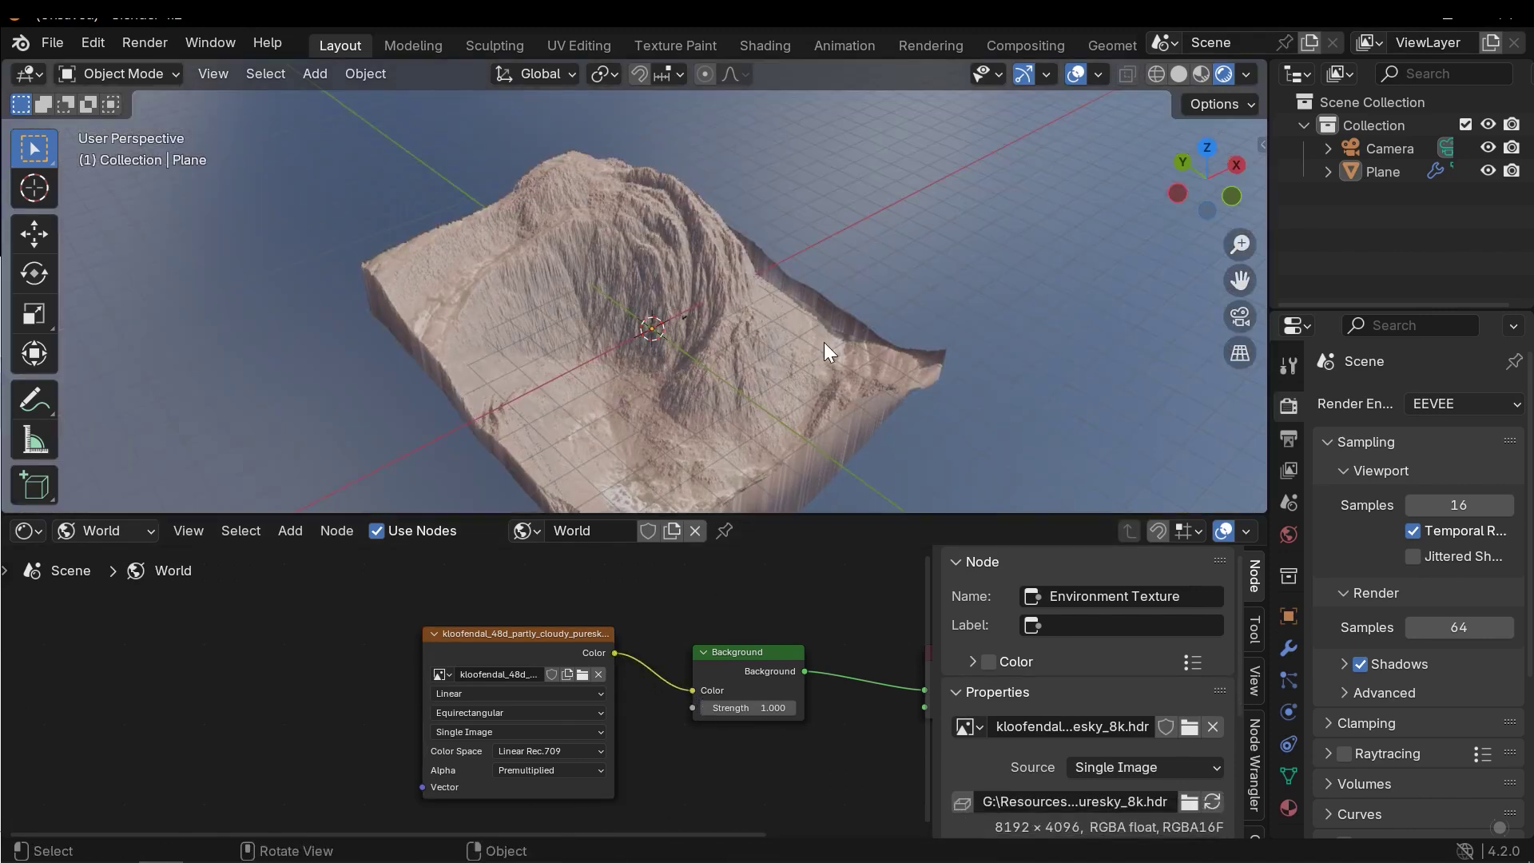
middle_click_drag(823, 342, 562, 750)
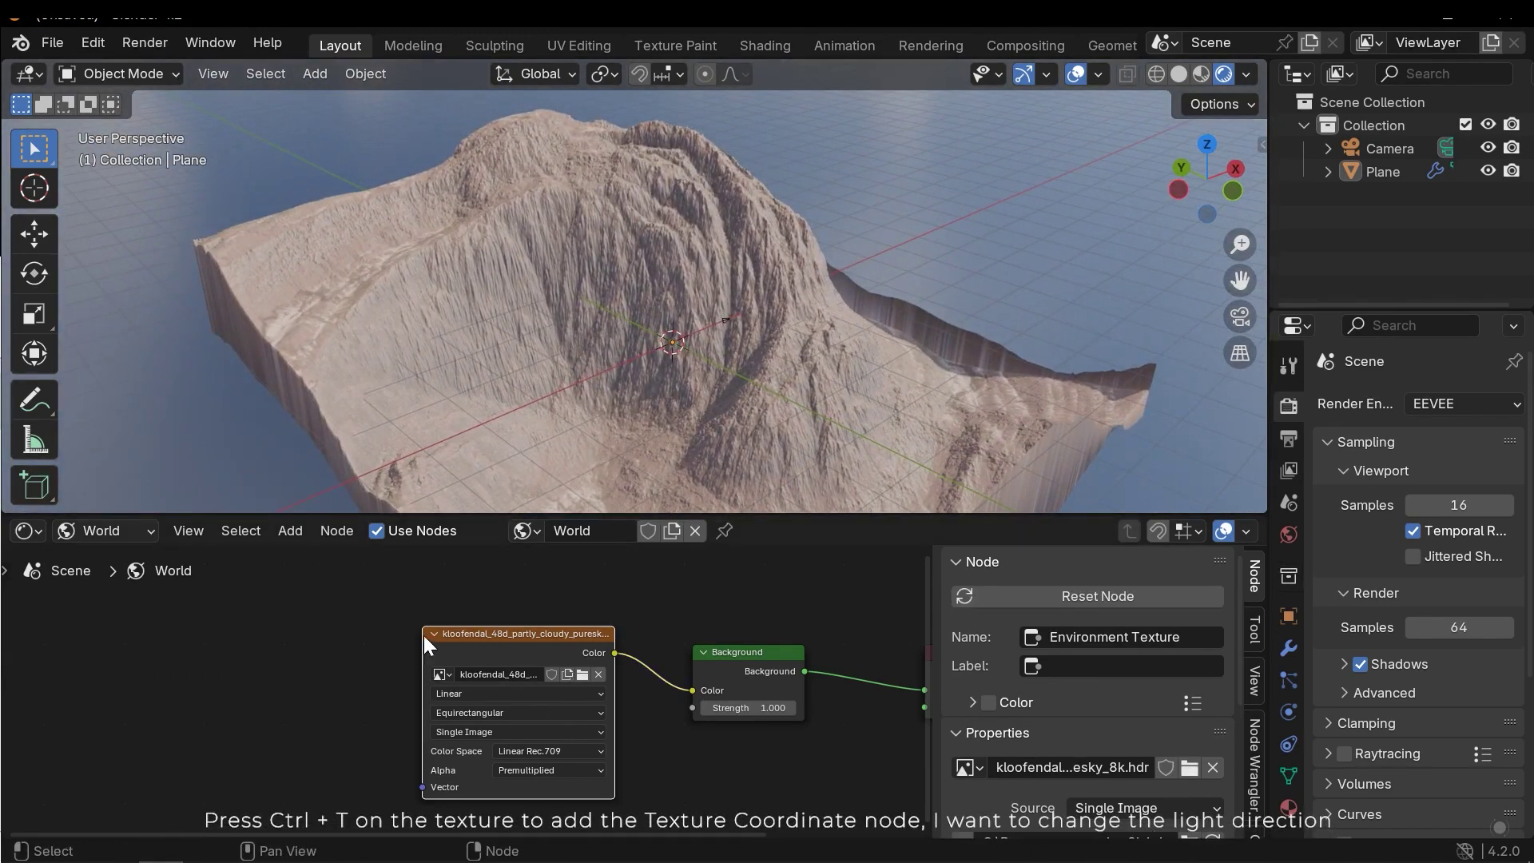
Add Texture Coordinate and Mapping nodes to the HDRI with Ctrl+T and arrange them
middle_click_drag(396, 635, 614, 636)
key("ctrl+t")
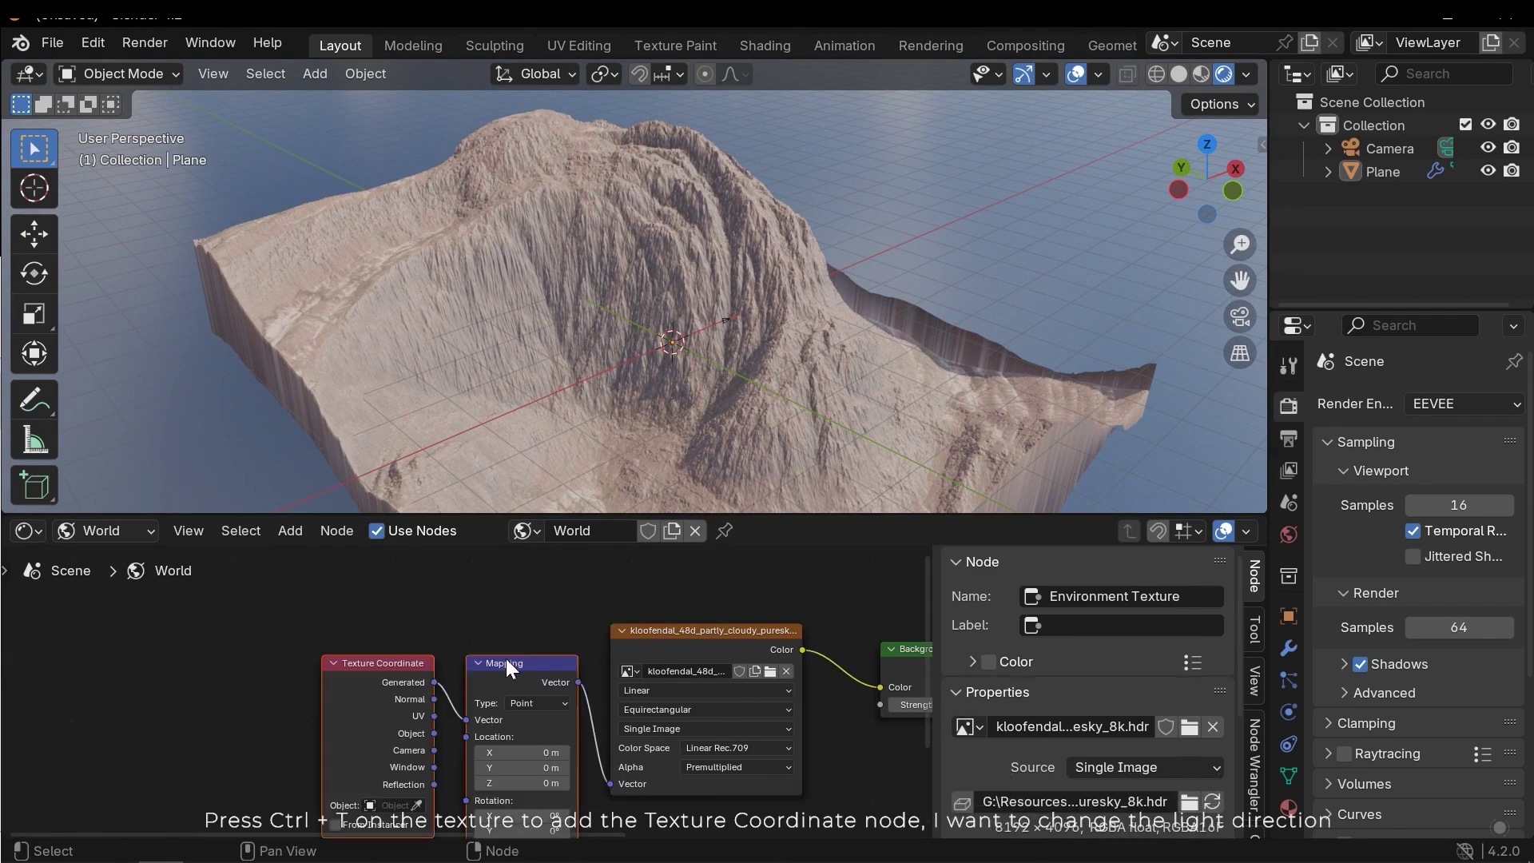
middle_click_drag(505, 659, 535, 581)
left_click(582, 597)
left_click_drag(574, 596, 542, 586)
left_click_drag(438, 588, 349, 576)
left_click(348, 575)
Rotate the HDRI mapping to 279° around Z to redirect the sunlight
scroll(650, 747, "up", 1)
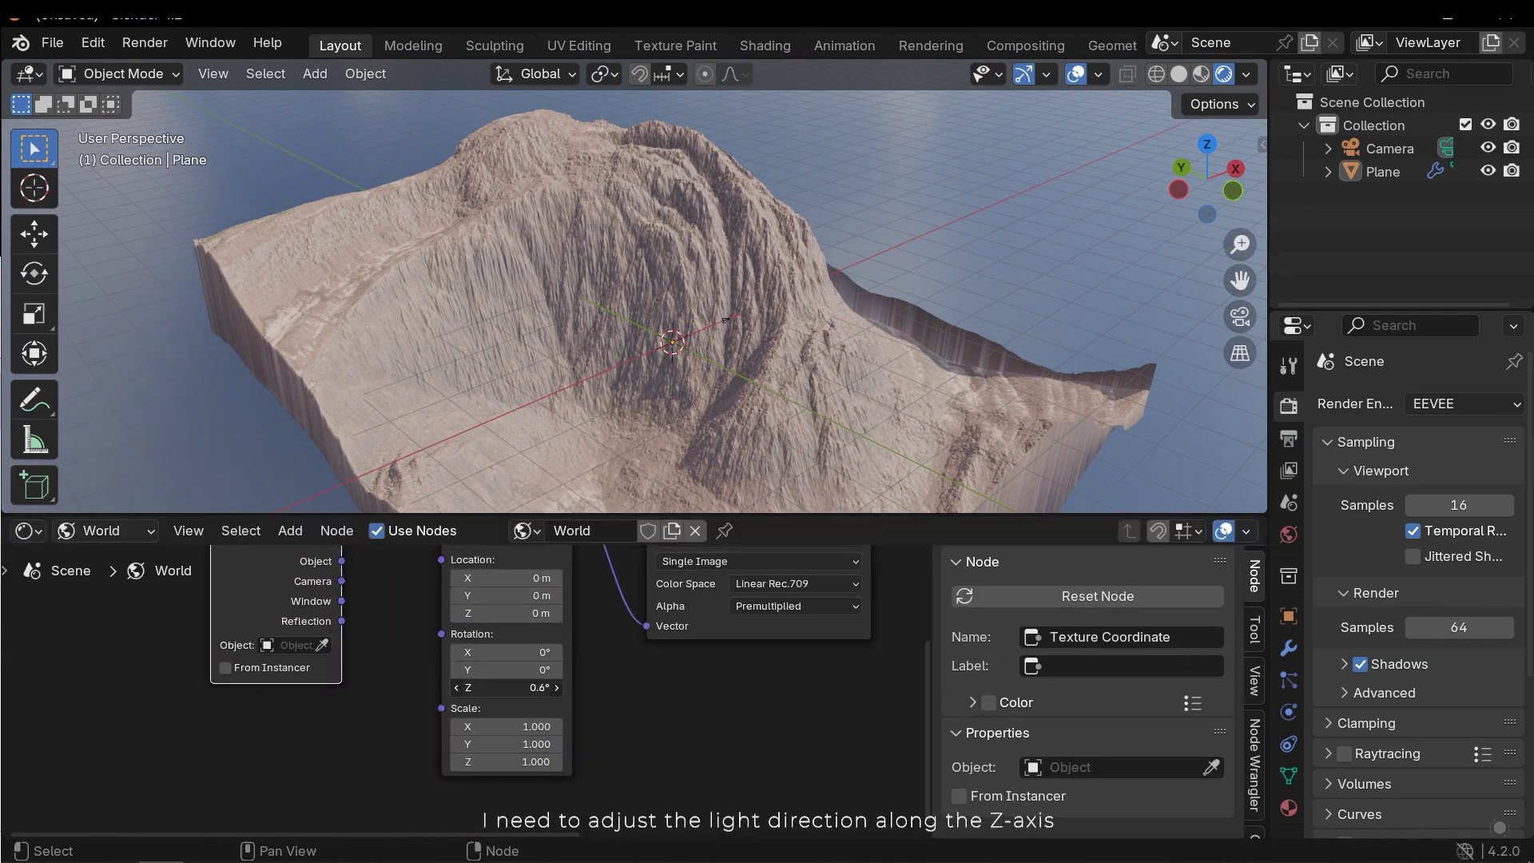
left_click_drag(506, 687, 751, 687)
middle_click_drag(1000, 350, 735, 312)
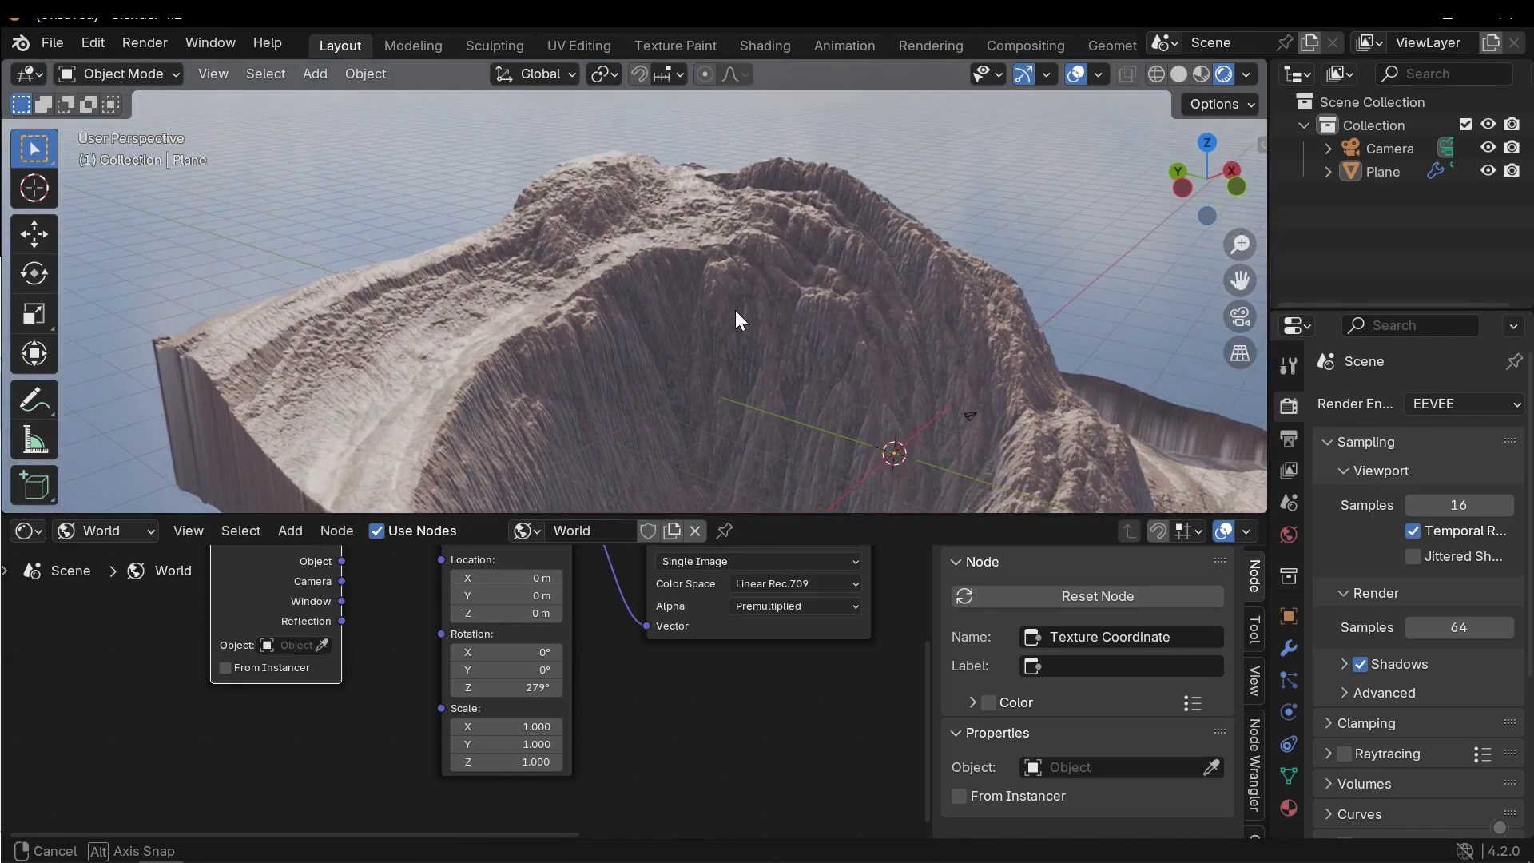
Hide overlays and show the Plane's material nodes with the Principled BSDF in view
left_click(1076, 74)
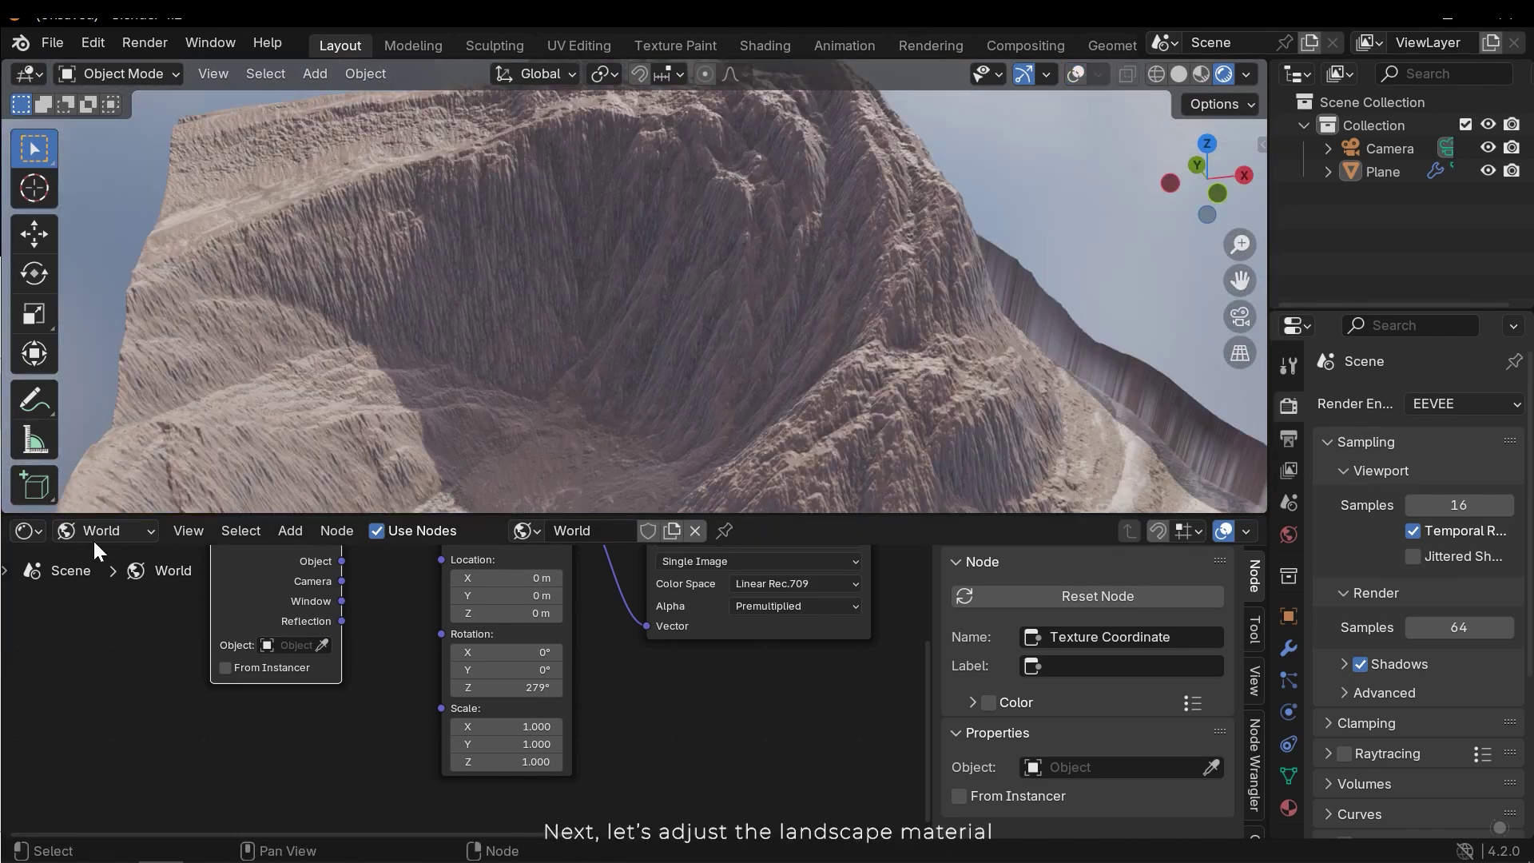
left_click(94, 537)
left_click(104, 591)
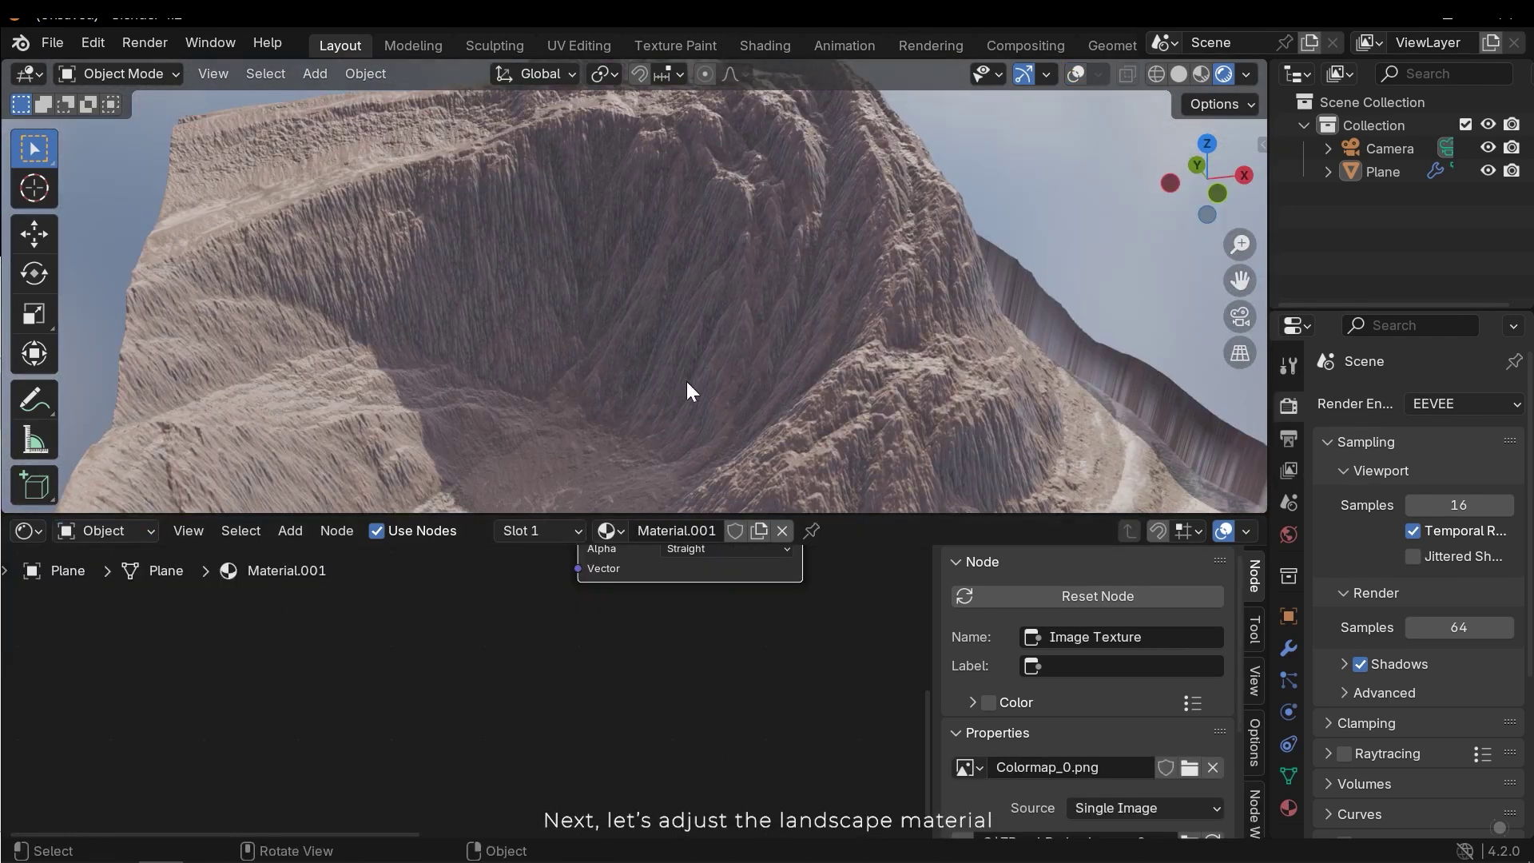
left_click(633, 361)
scroll(649, 673, "down", 3)
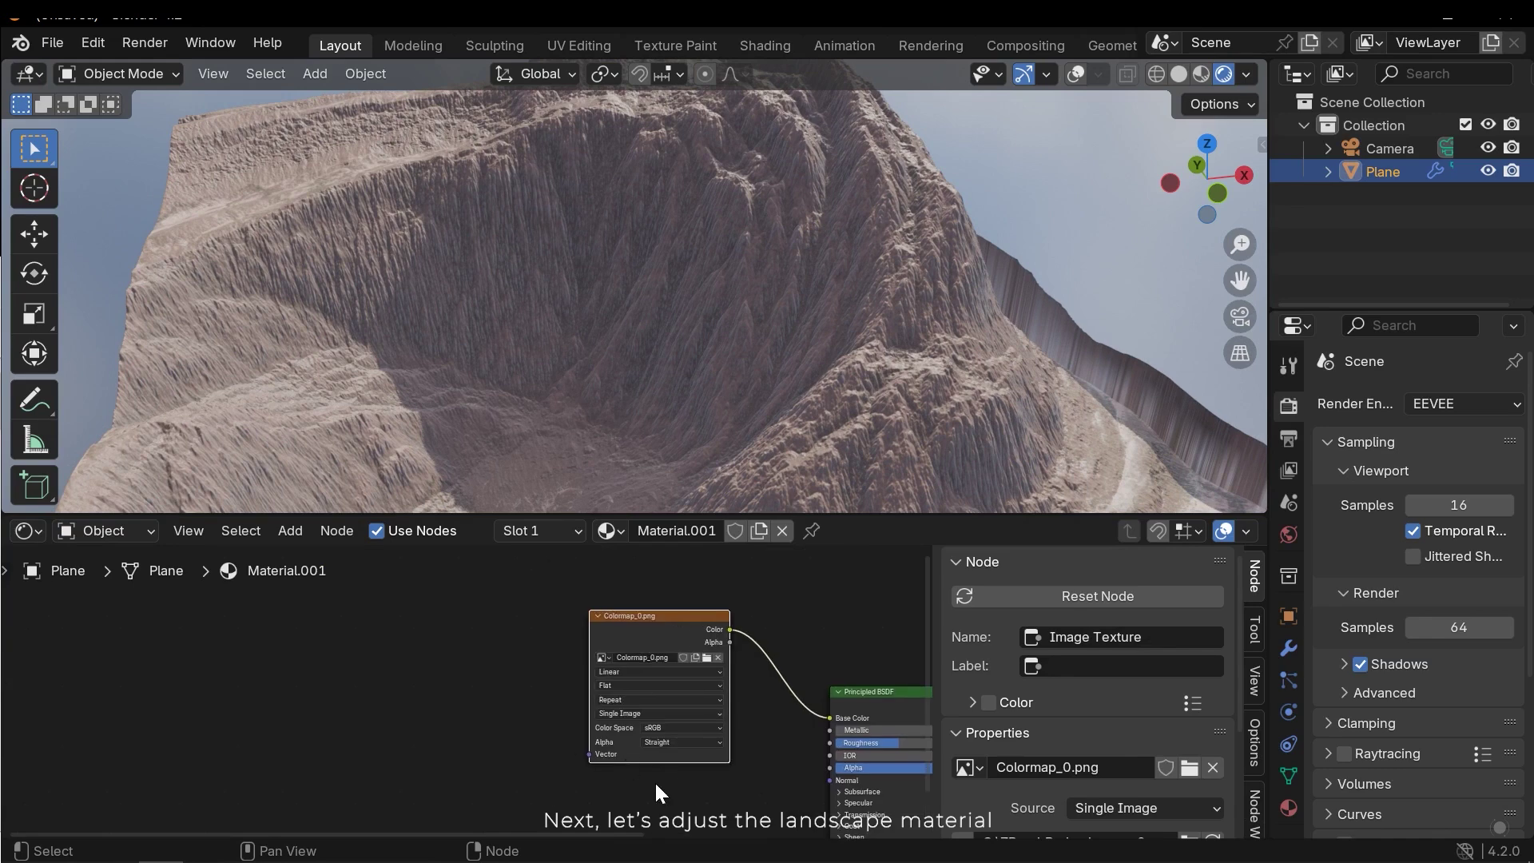
scroll(657, 791, "down", 3, "ctrl")
scroll(688, 727, "up", 2)
middle_click_drag(695, 719, 505, 699)
scroll(505, 700, "up", 1)
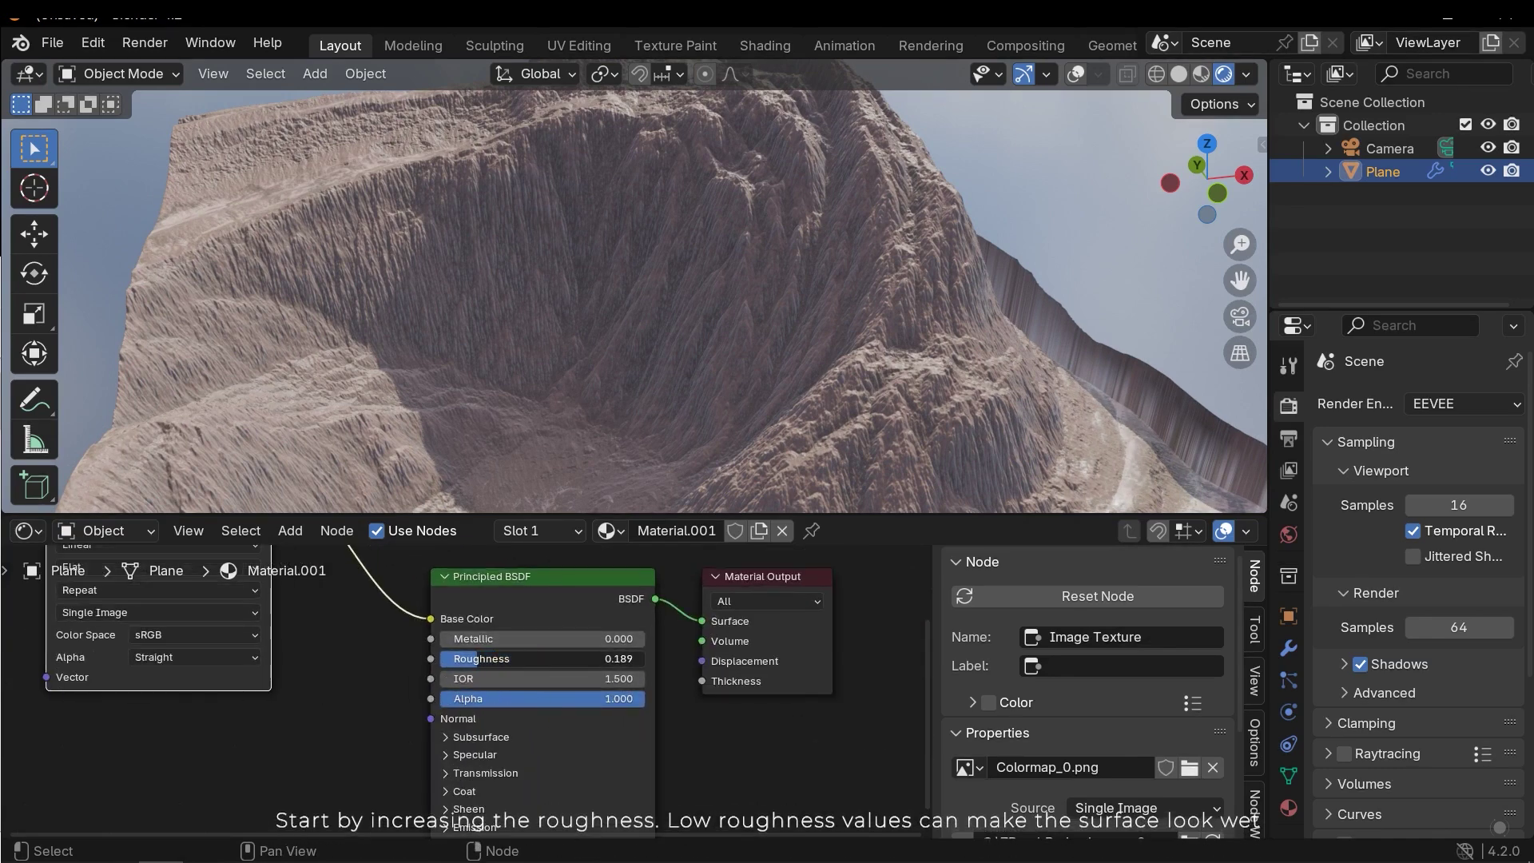
Set the Principled BSDF Roughness to 0.896 and Metallic to 0.178
left_click_drag(473, 658, 624, 659)
middle_click_drag(624, 658, 722, 671)
left_click_drag(552, 652, 557, 651)
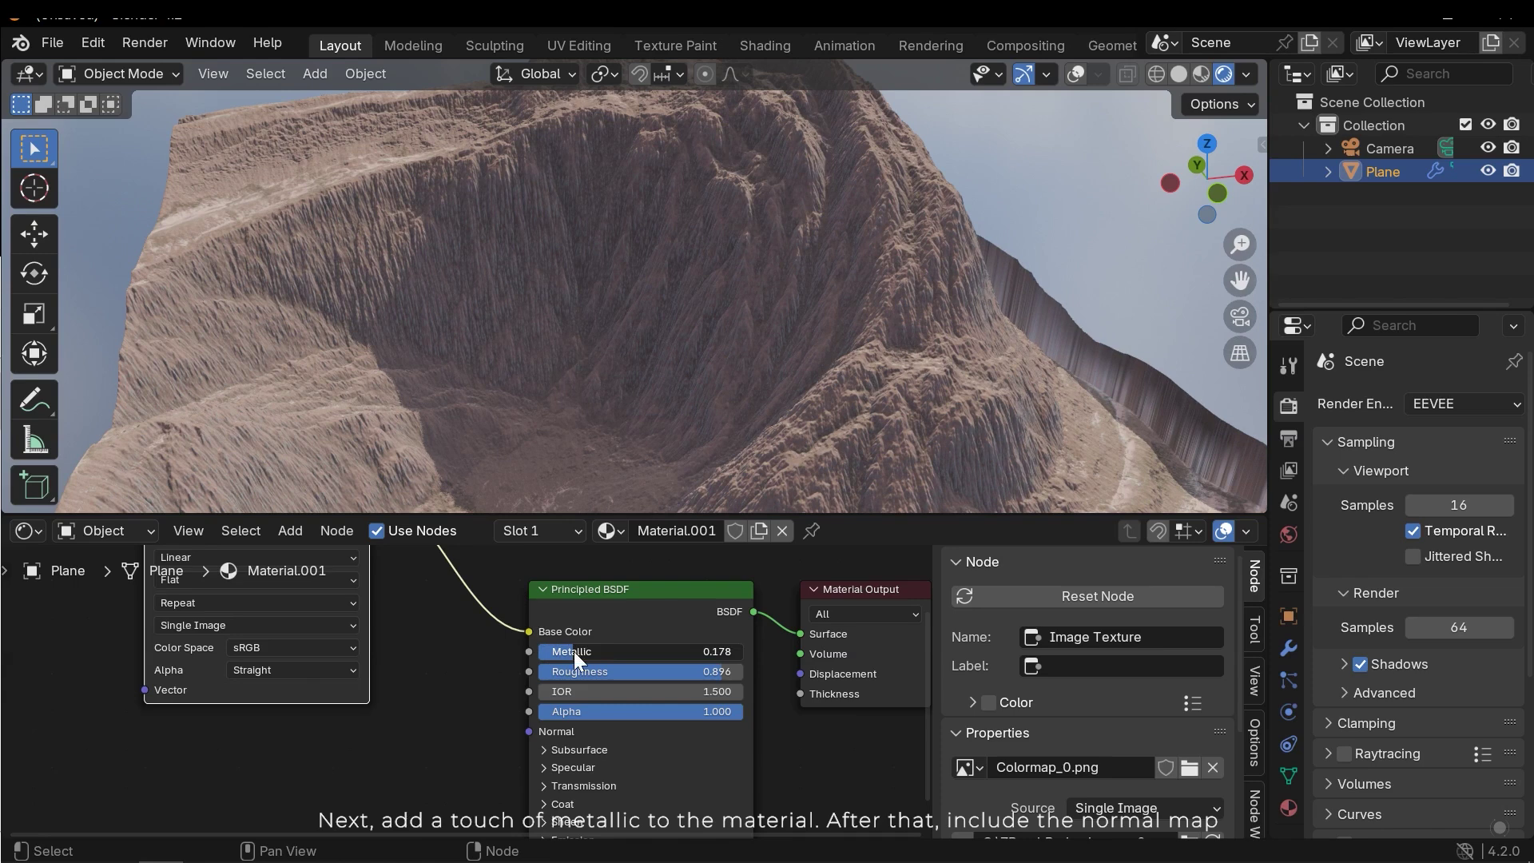
middle_click_drag(462, 706, 610, 608)
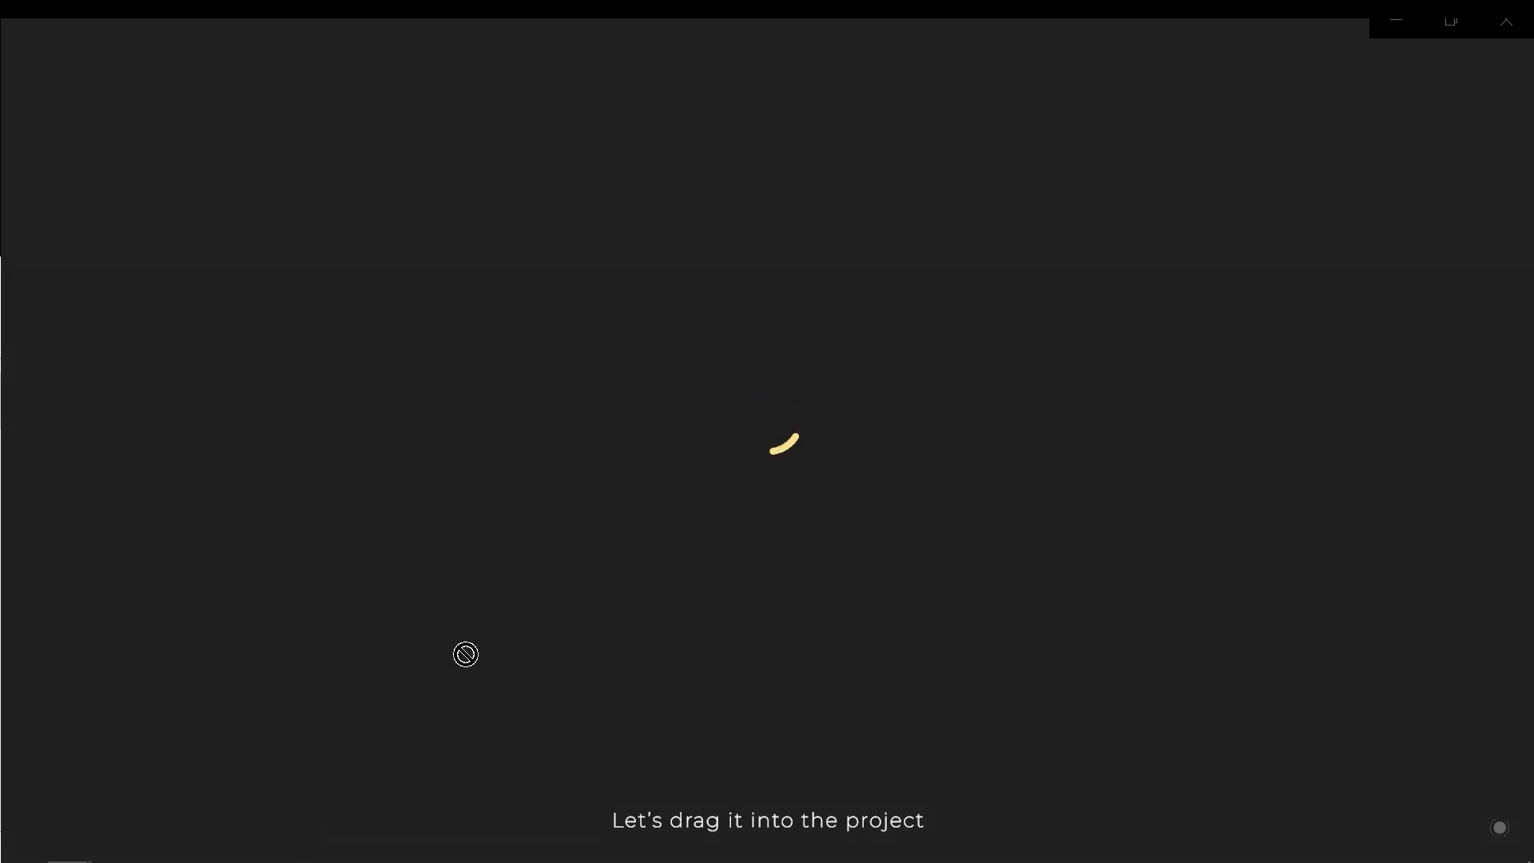
Bring Normal Map_0.png into the material nodes as a Non-Color image texture
left_click_drag(465, 651, 563, 600)
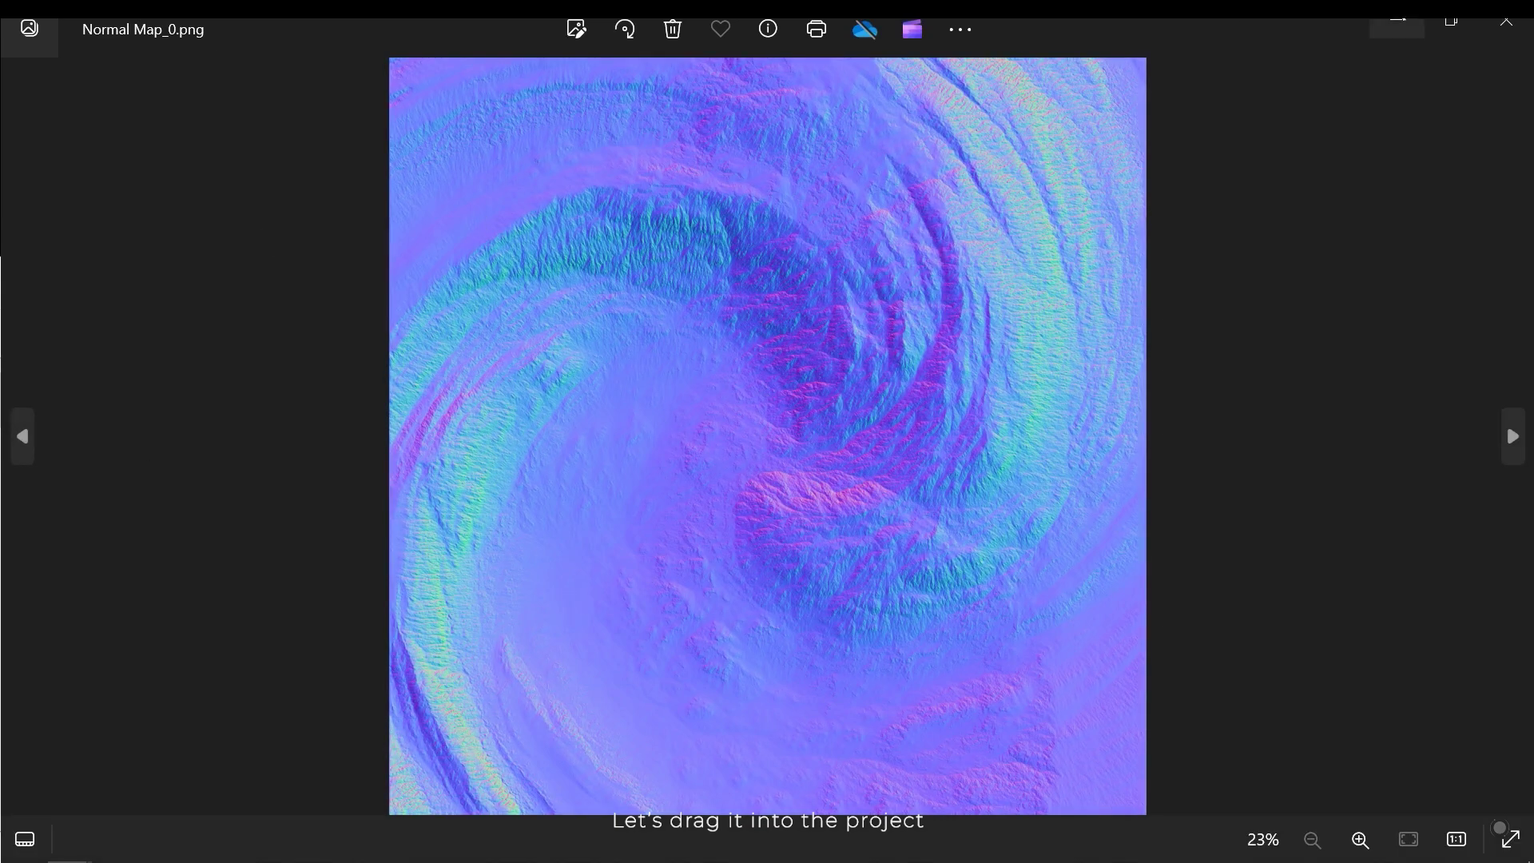
left_click(1396, 24)
left_click_drag(343, 765, 403, 689)
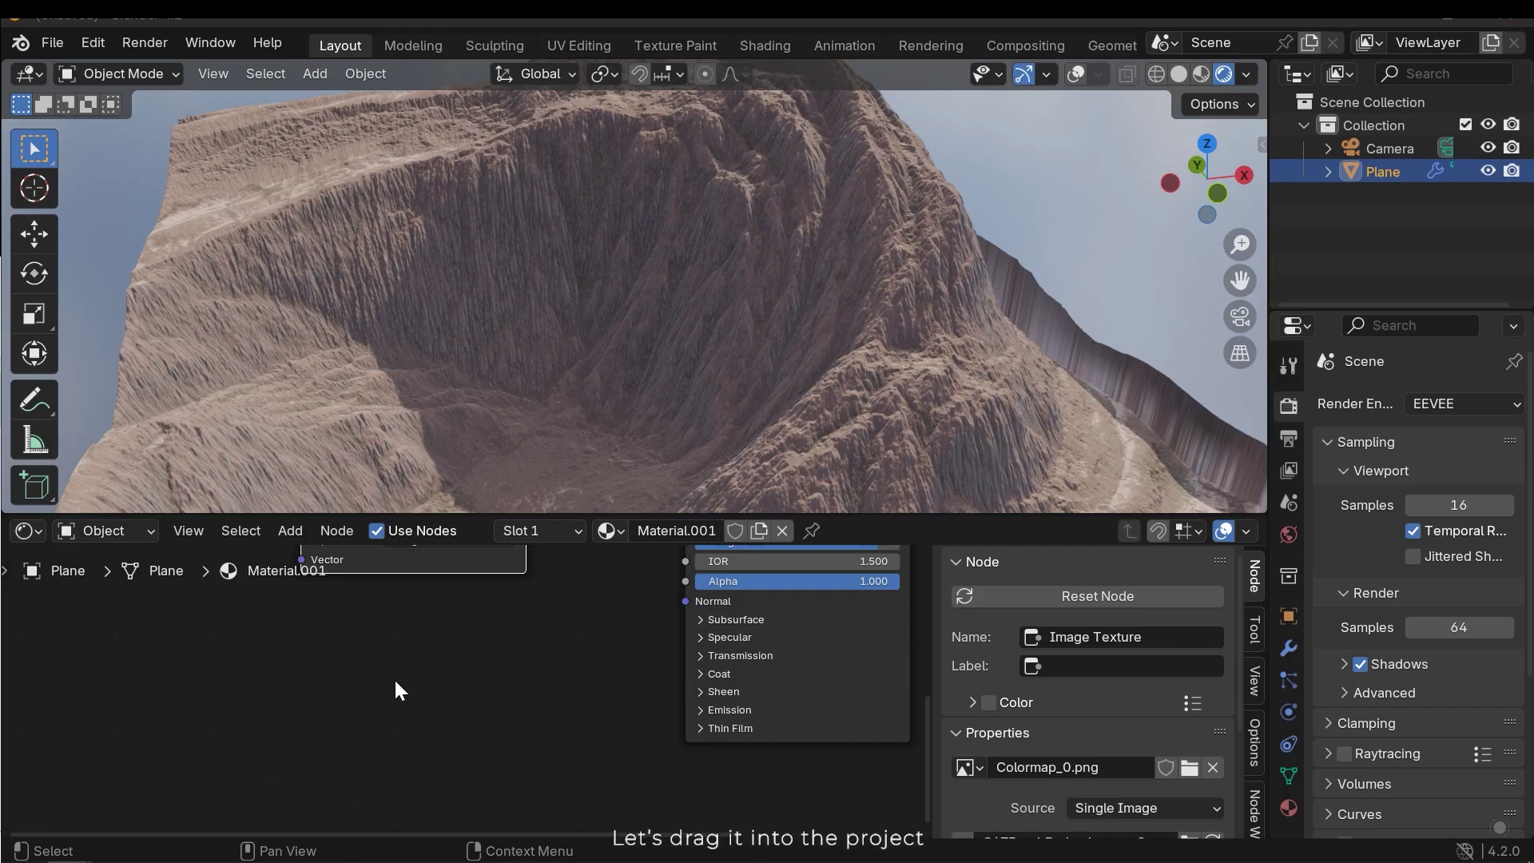
left_click(371, 758)
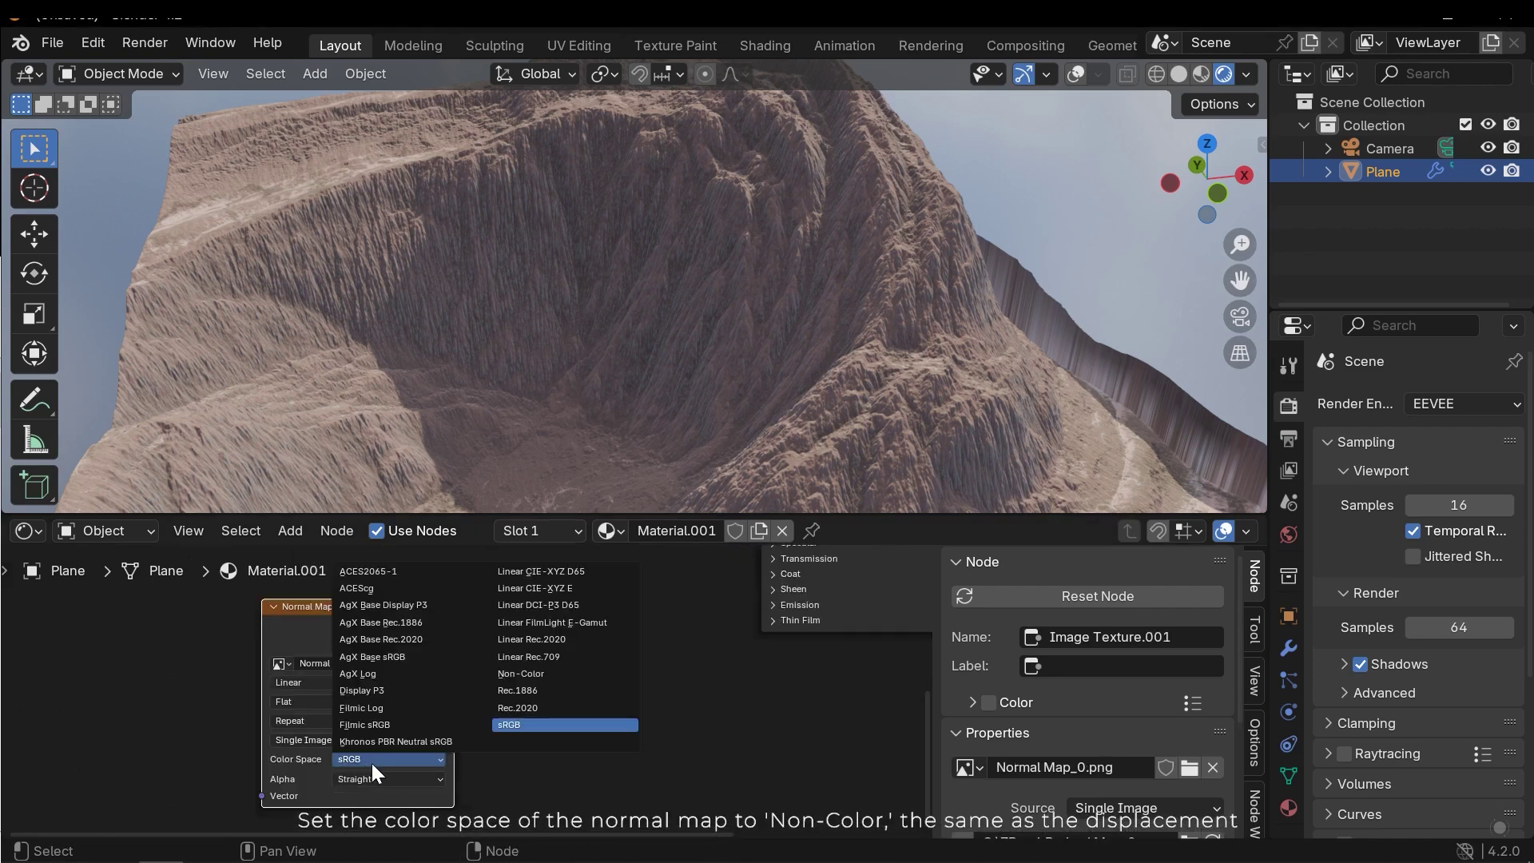
left_click(561, 673)
Add a Normal Map node, wiring the image into it and its output into the BSDF Normal
key("shift+a")
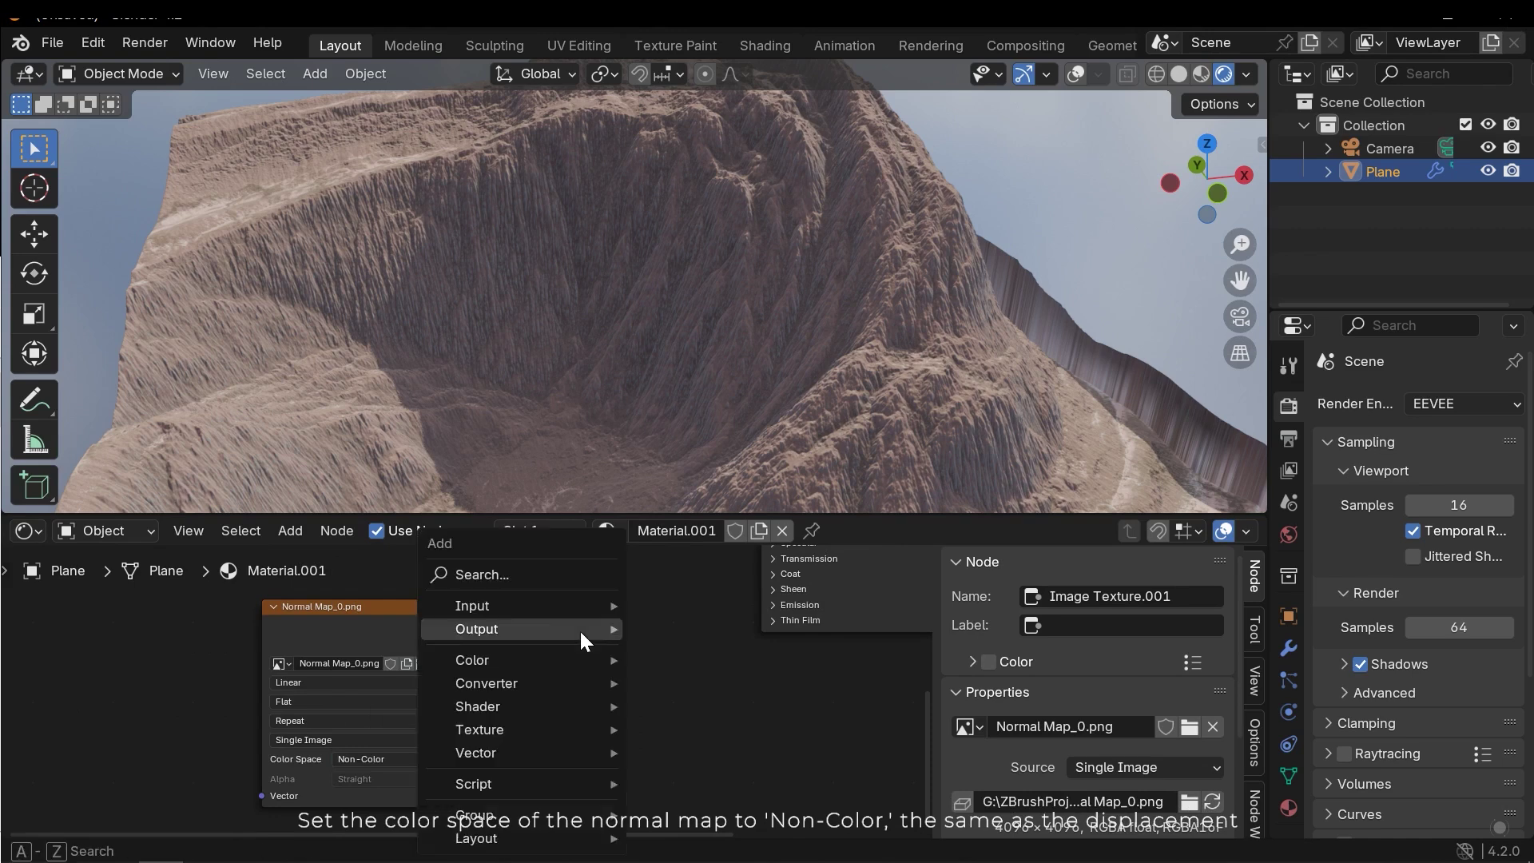
type("normal map")
key("Return")
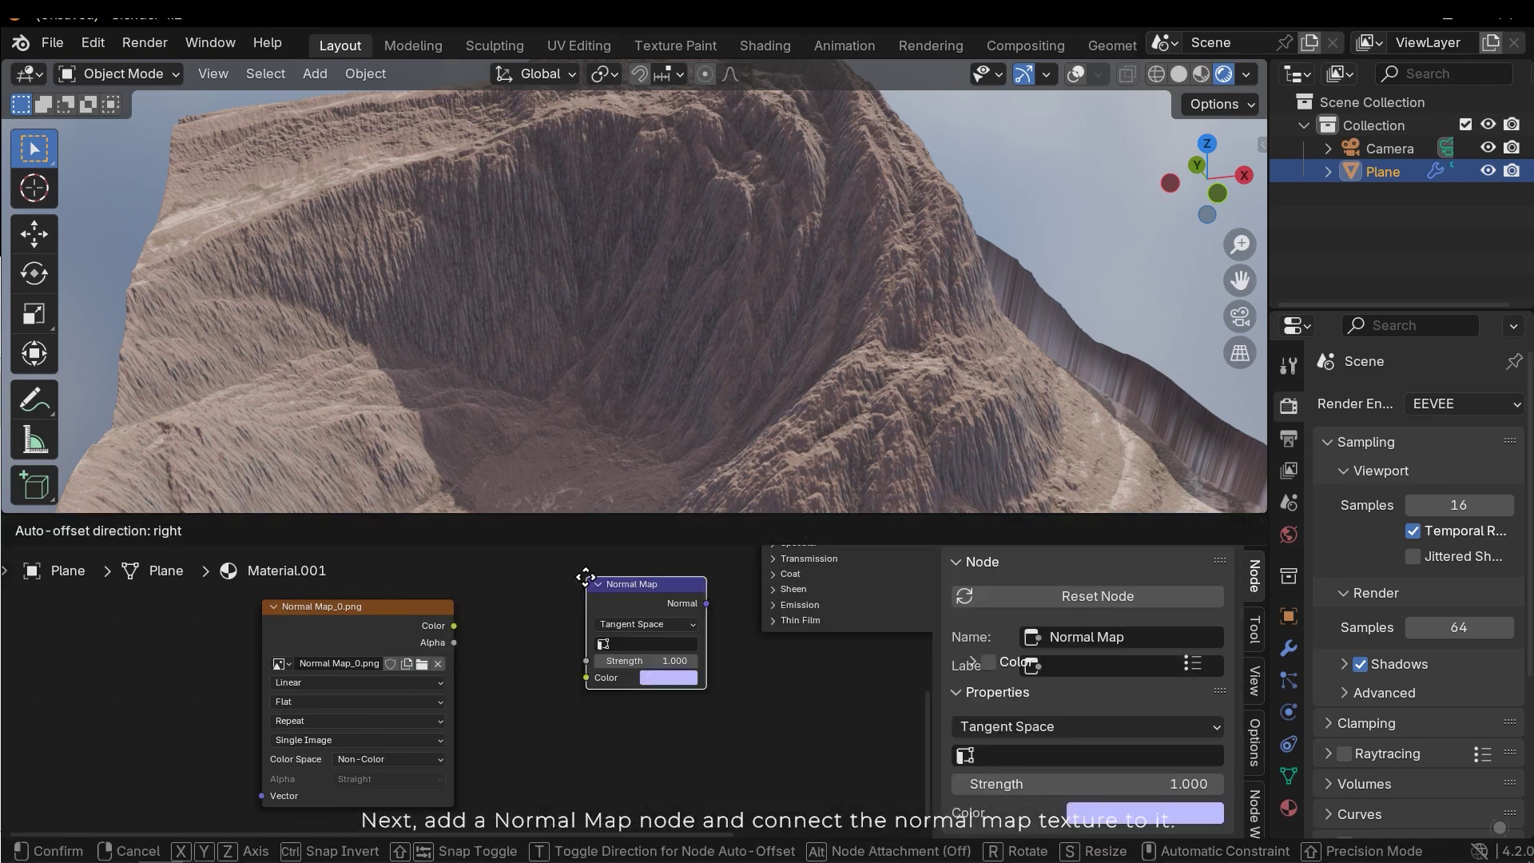
left_click(549, 673)
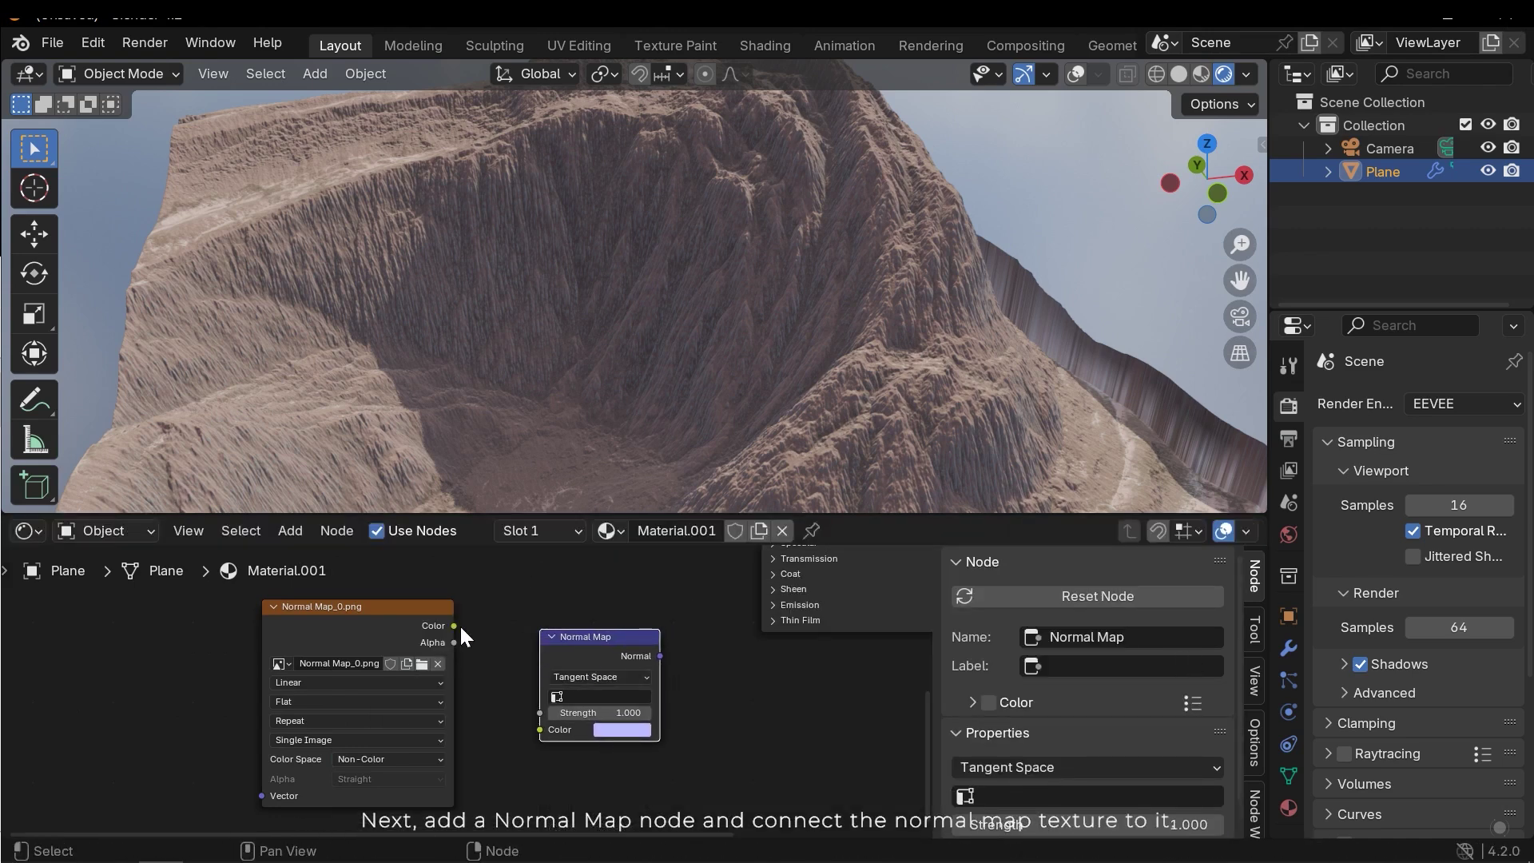
left_click_drag(455, 626, 551, 729)
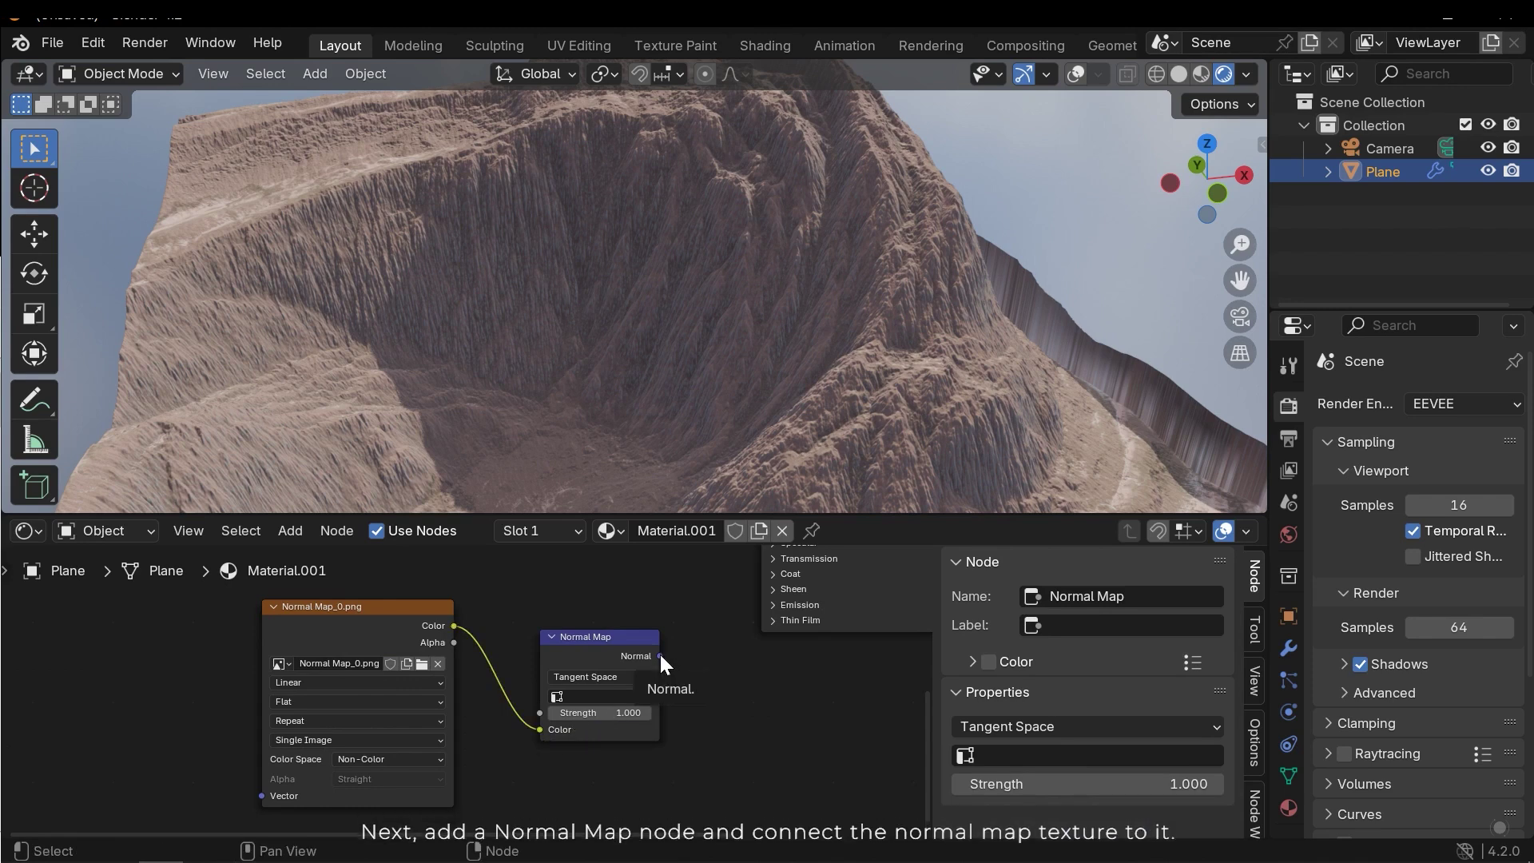
middle_click_drag(659, 652, 669, 702)
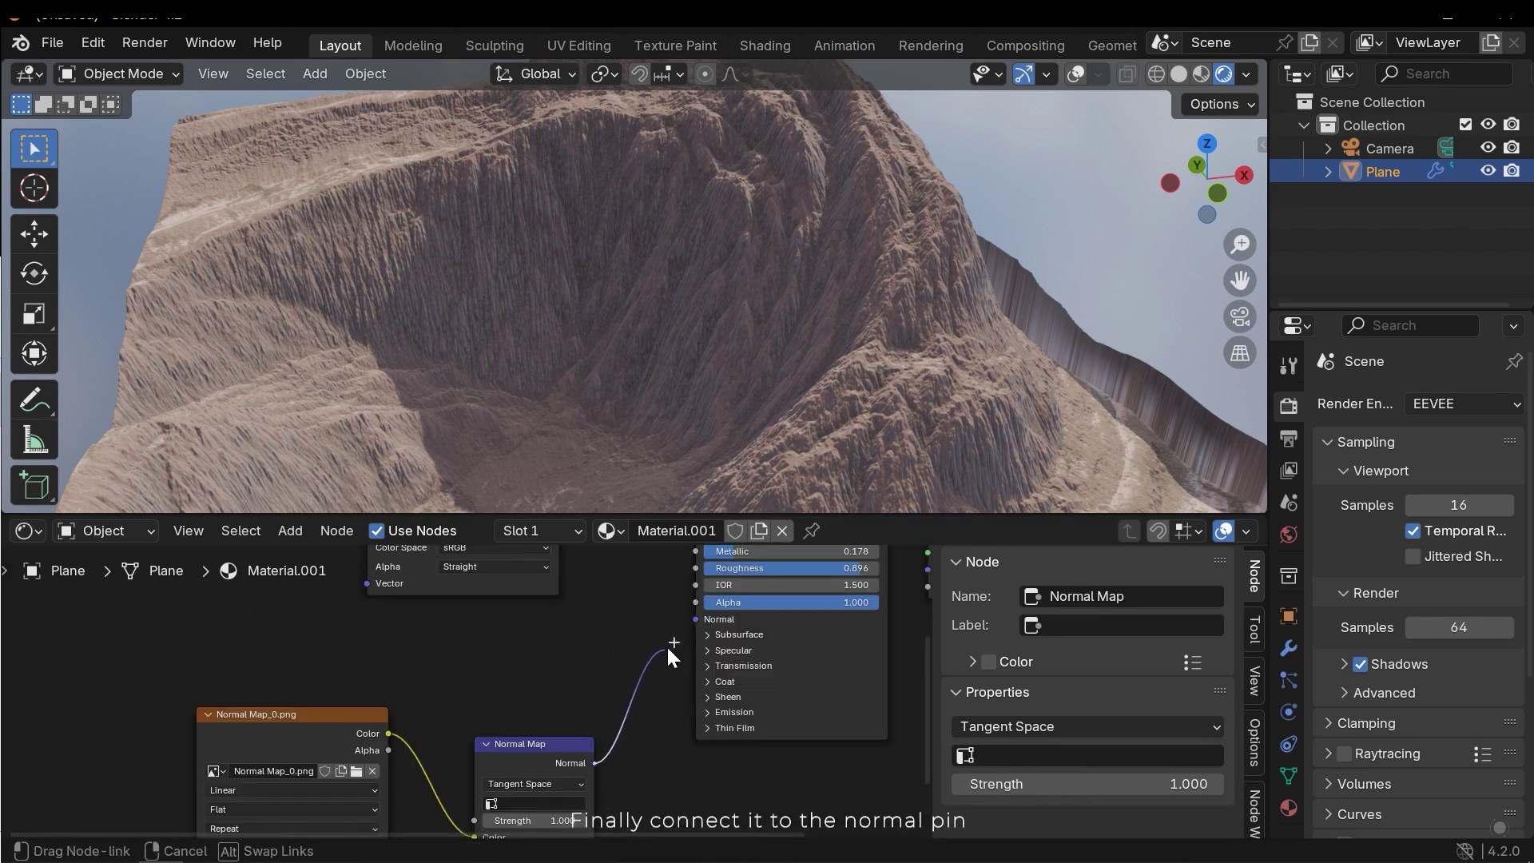
left_click_drag(688, 622, 695, 620)
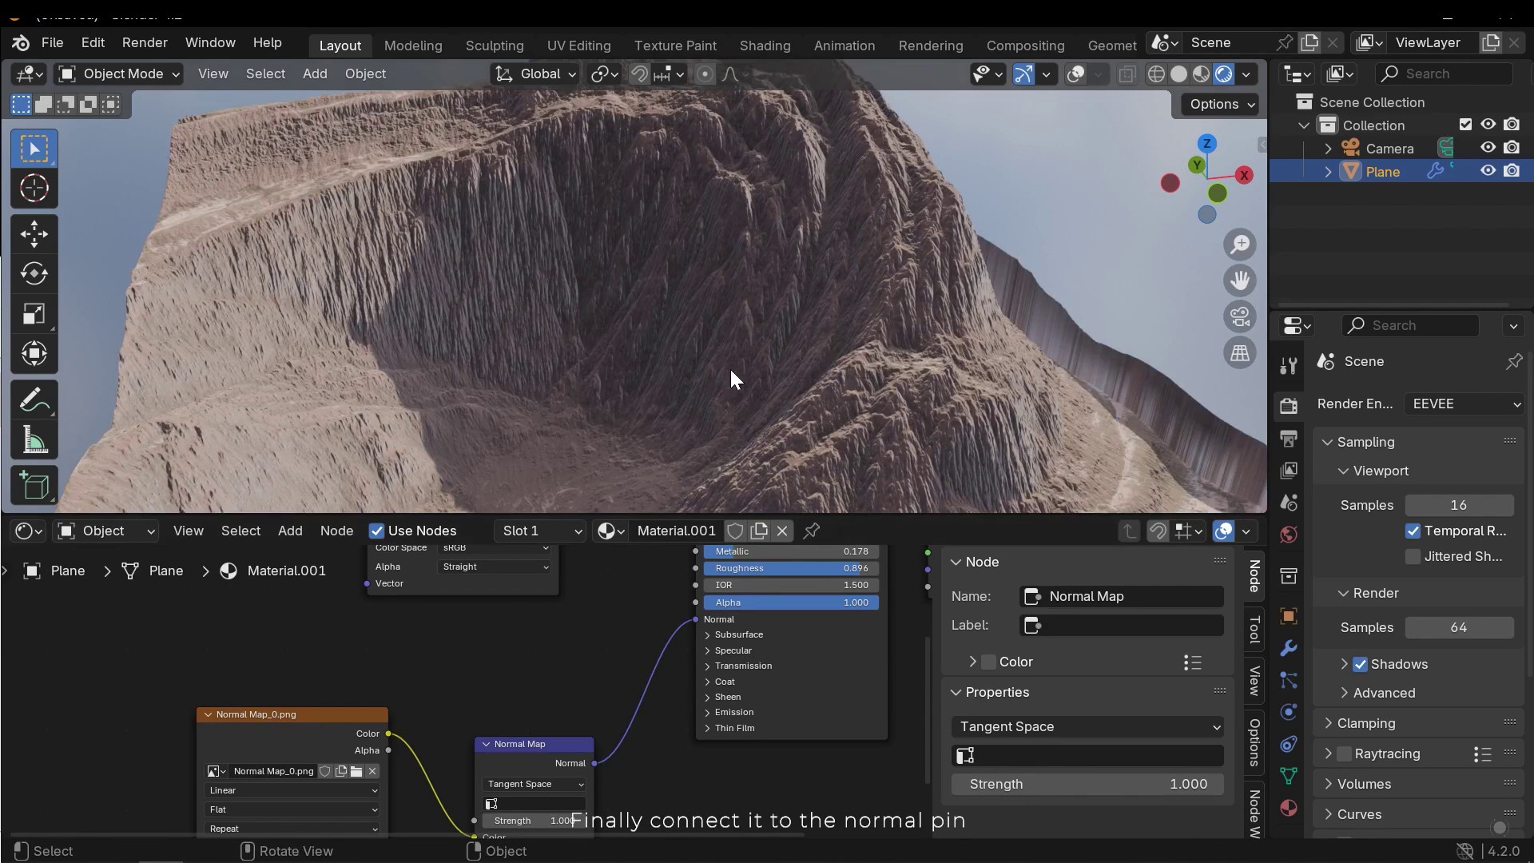
mouse_move(730, 366)
middle_mouse_down()
mouse_move(656, 303)
mouse_move(787, 319)
mouse_move(730, 288)
mouse_move(712, 367)
mouse_move(540, 345)
mouse_move(608, 304)
middle_mouse_up()
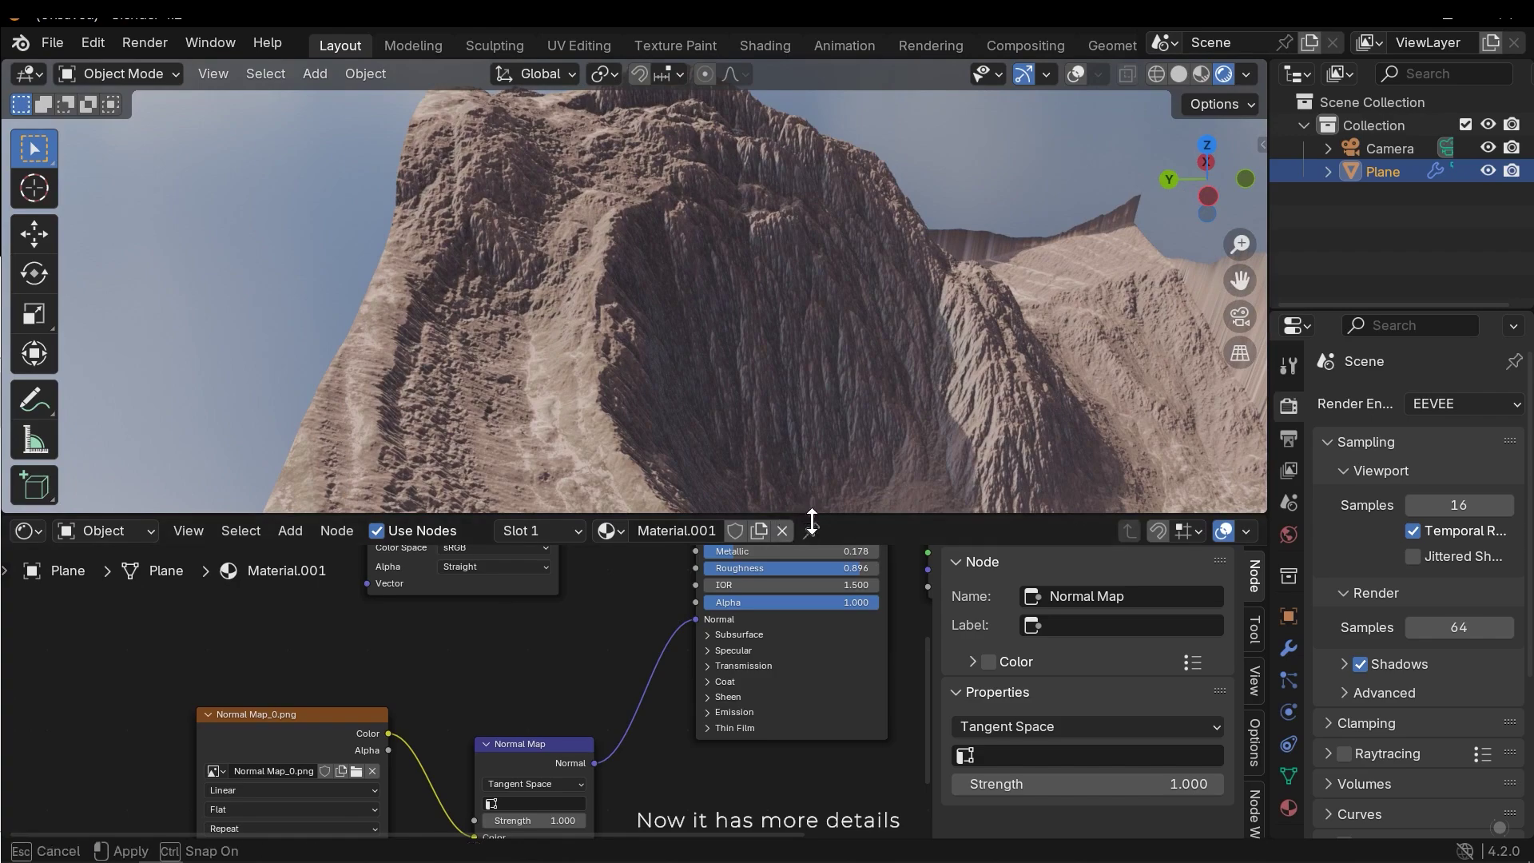
Enlarge the 3D view over the node editor and reorient on the terrain
left_click_drag(812, 529, 812, 793)
middle_click_drag(757, 546, 616, 395)
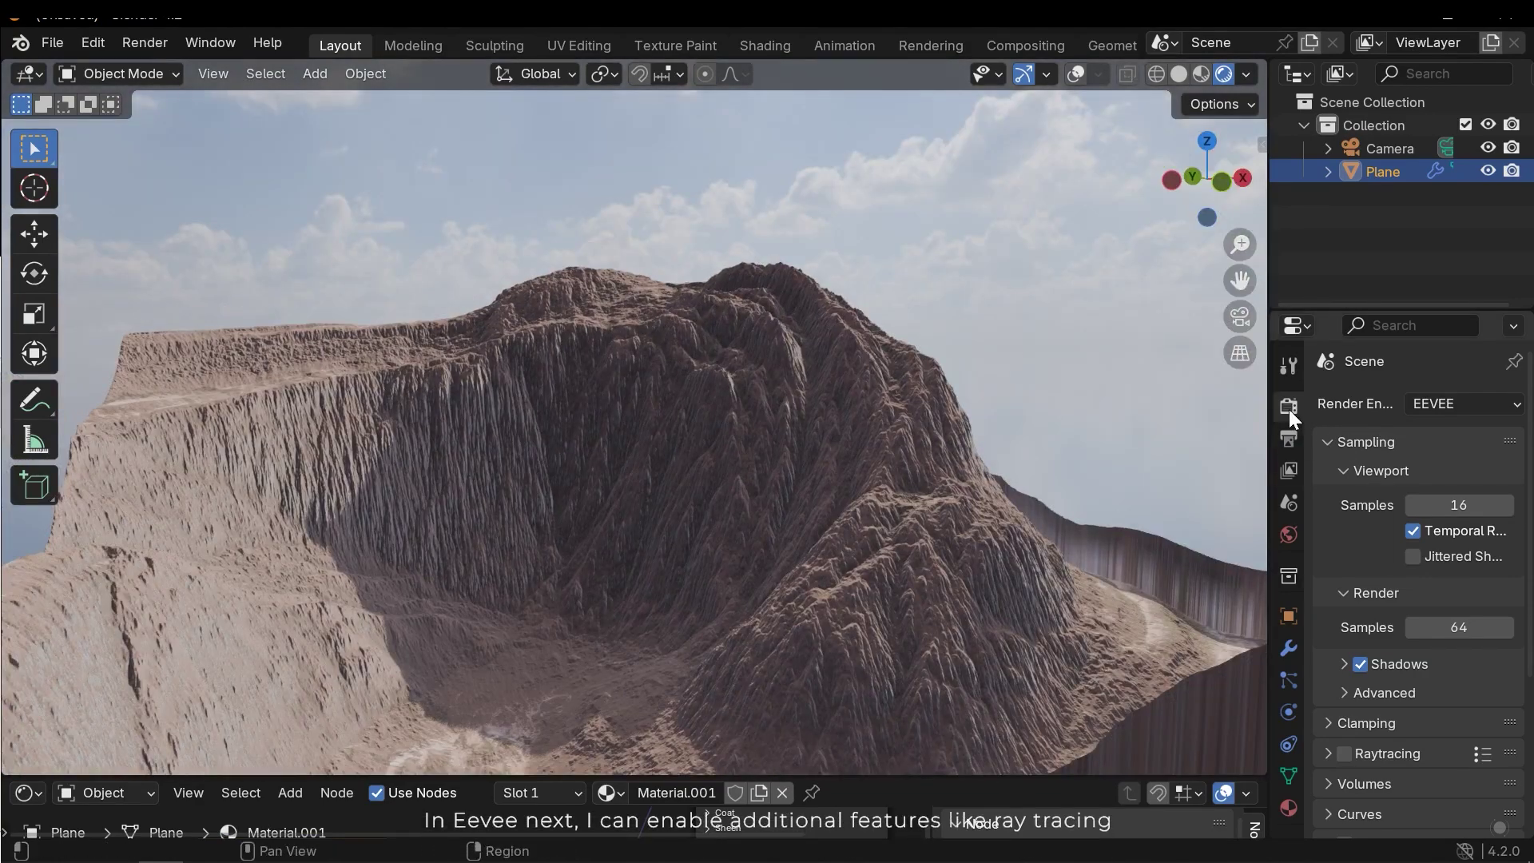
scroll(1475, 721, "down", 5)
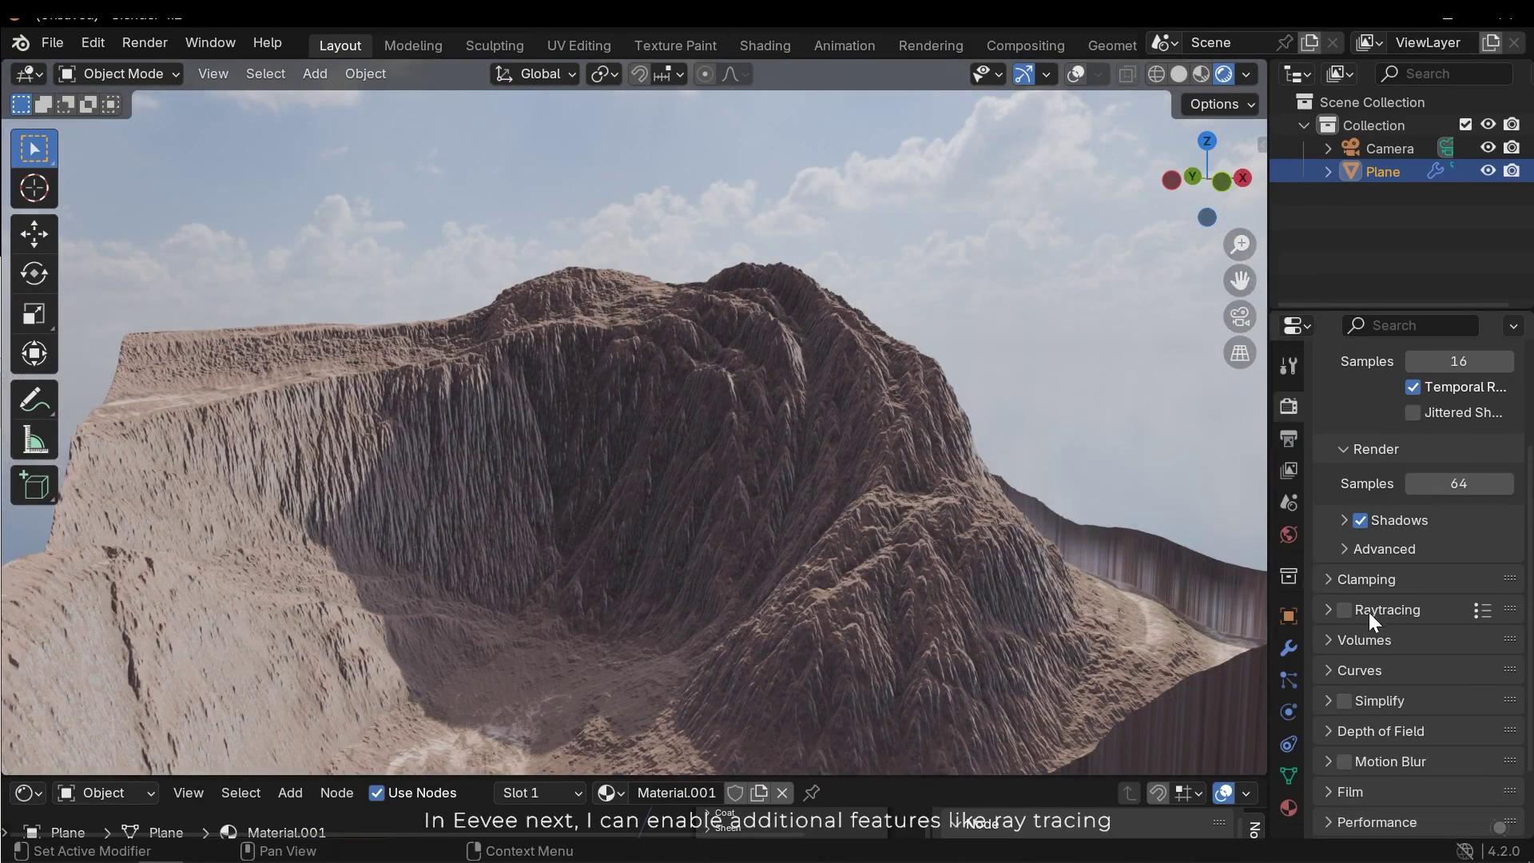
scroll(1386, 591, "down", 1)
Enable EEVEE raytracing with Max Roughness 0.920 and expand the Screen Tracing settings
left_click(1344, 562)
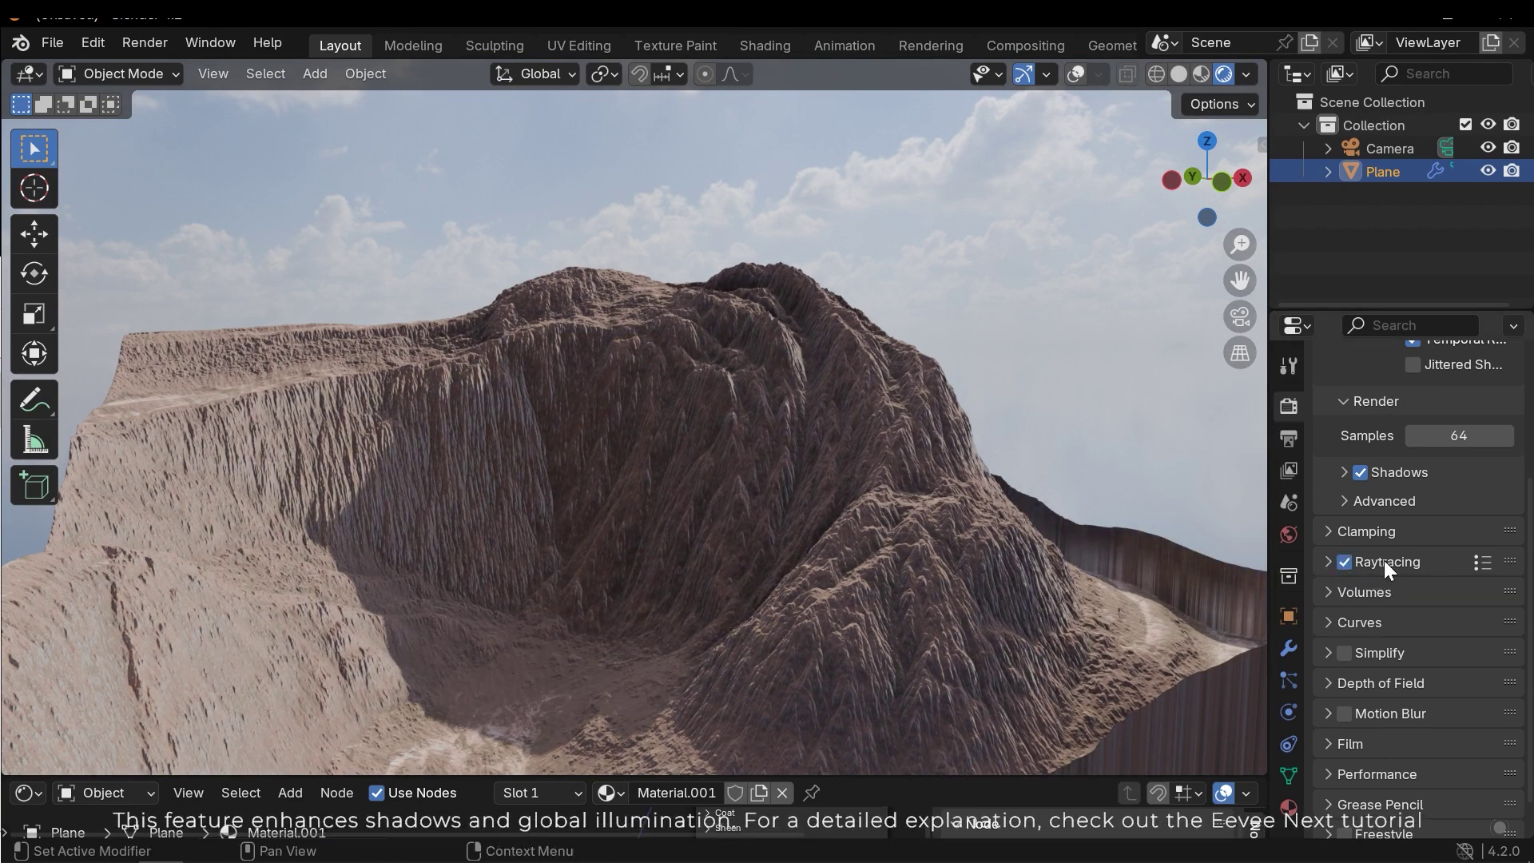
left_click(1385, 562)
scroll(1438, 583, "down", 2)
scroll(1465, 523, "down", 1)
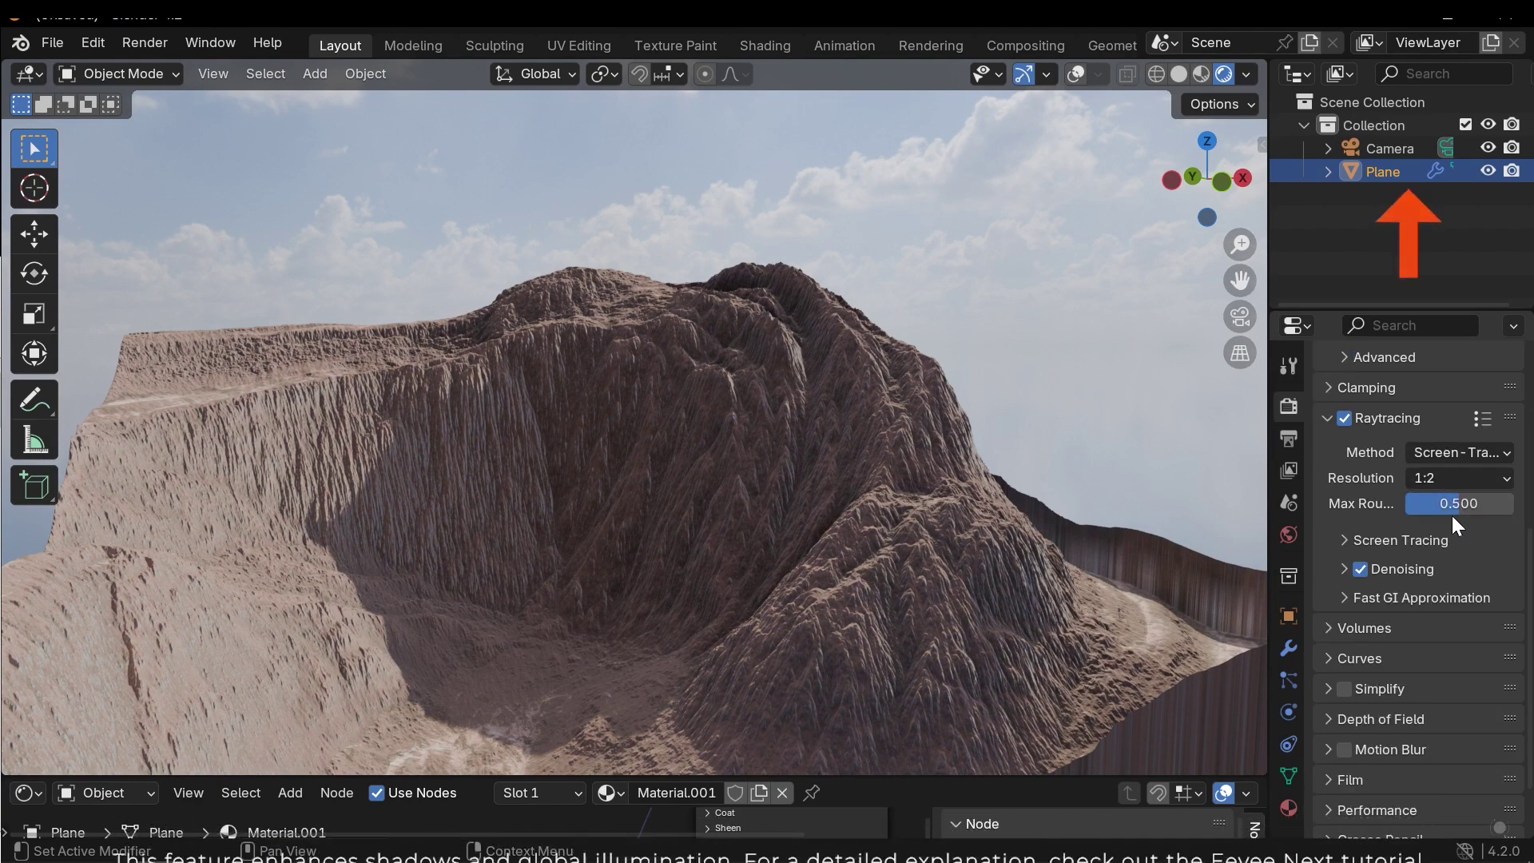
left_click_drag(1451, 503, 1492, 503)
left_click(1400, 540)
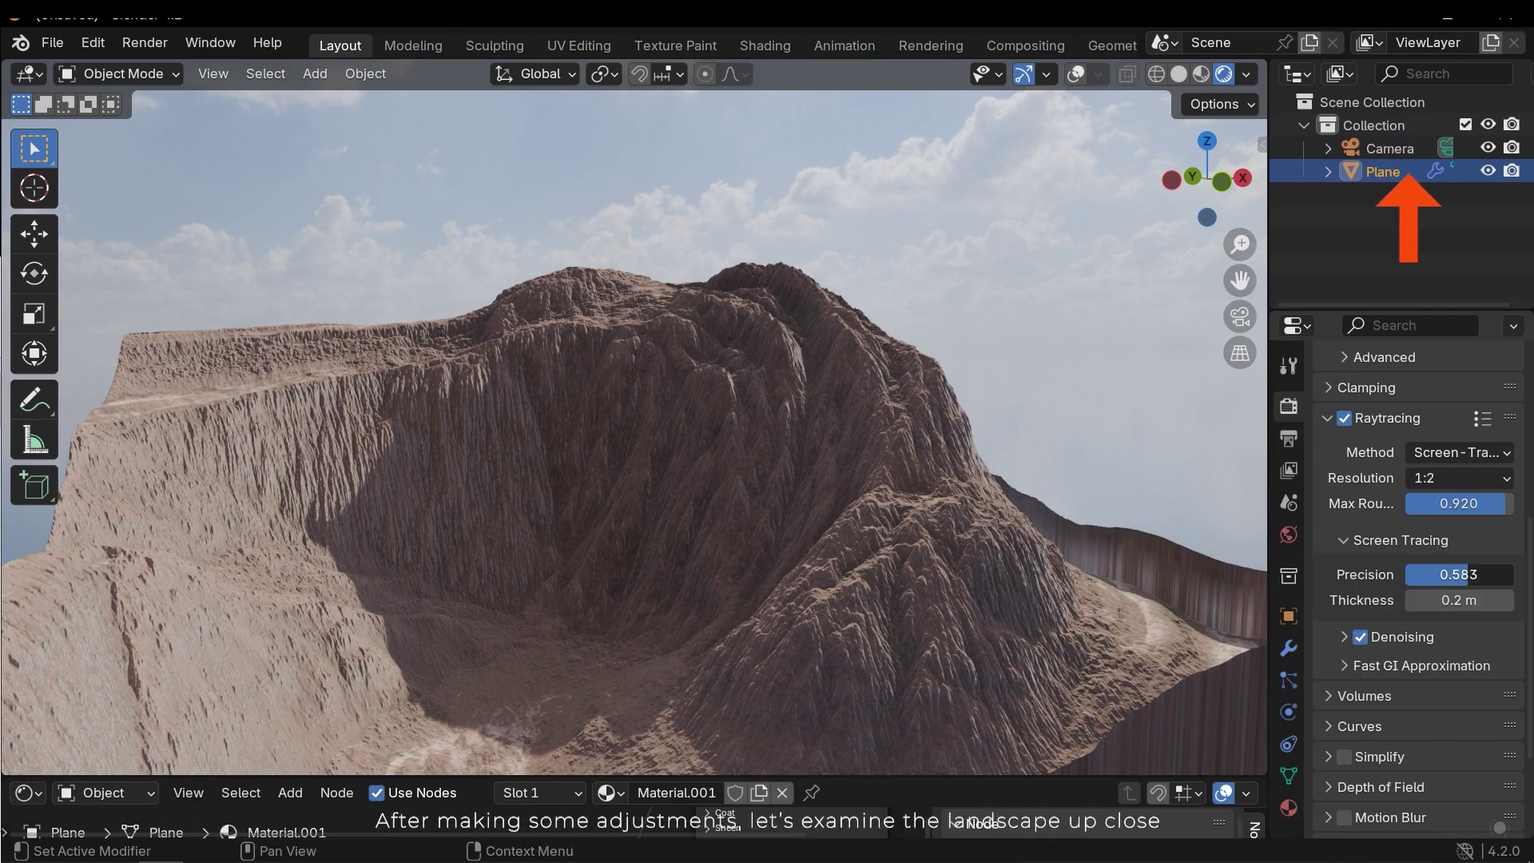
Set Screen Tracing thickness to 1 m and orbit close to examine the terrain's slopes
left_click(1459, 600)
type("1")
key("Return")
left_click(937, 211)
middle_click_drag(937, 211, 650, 448)
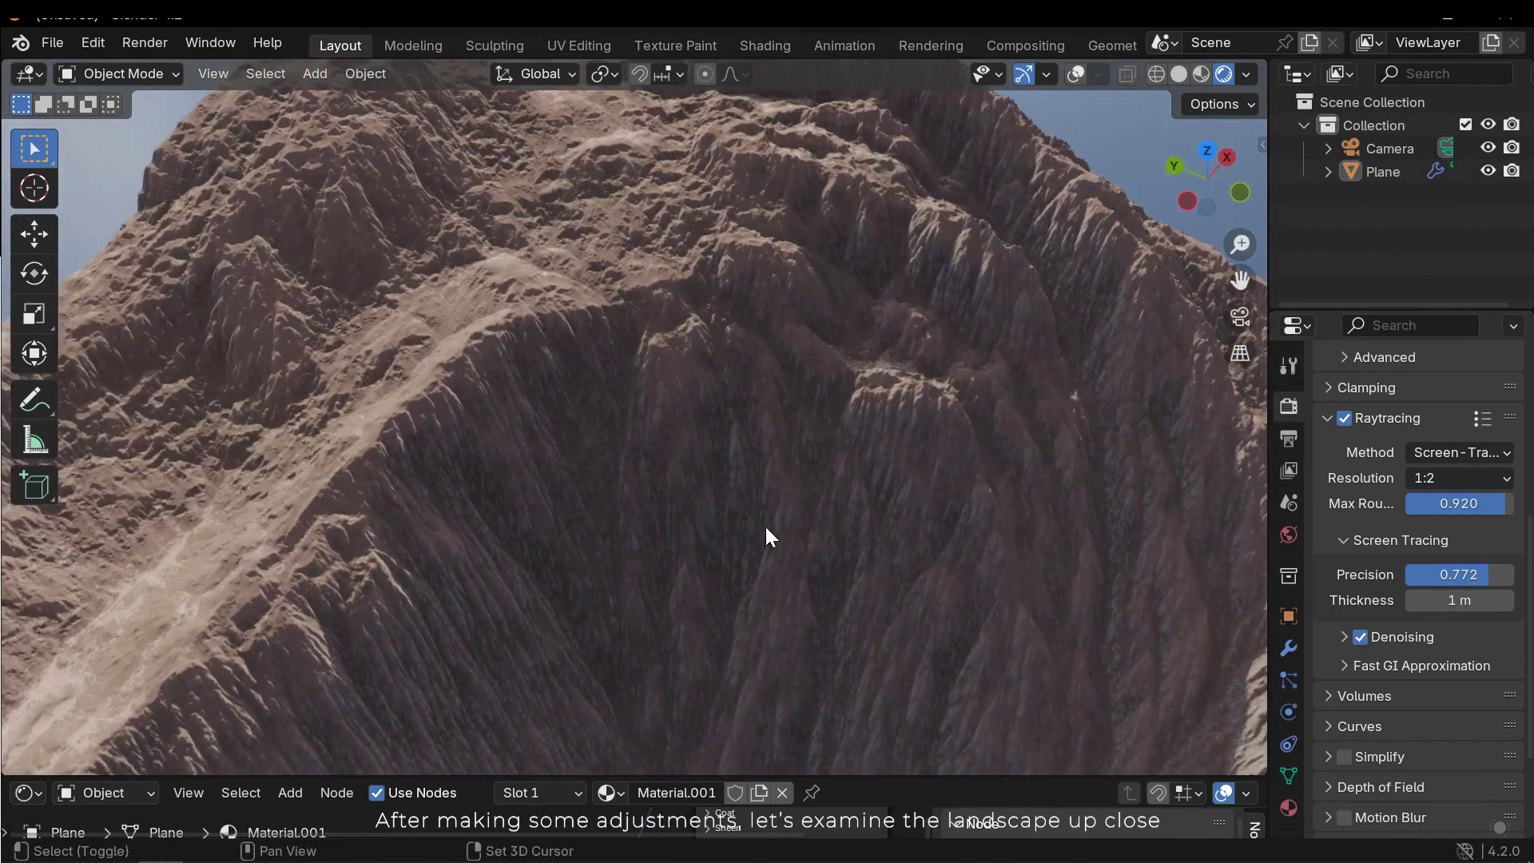